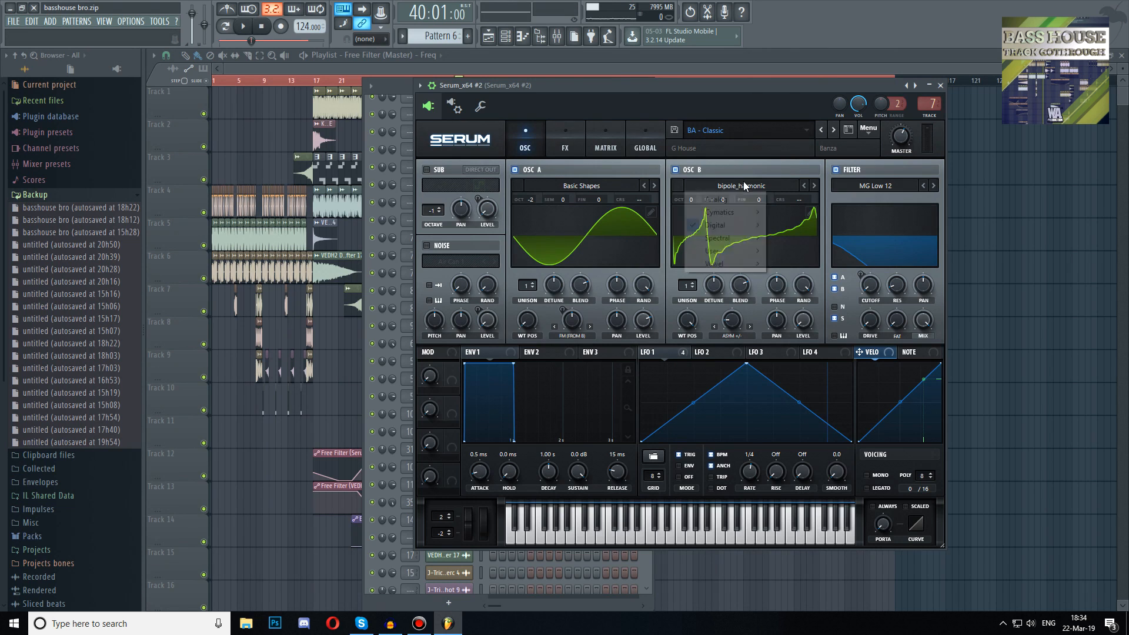
# Inspect the reference Serum patch's oscillator B wavetable choice and its effects rack
pyautogui.moveTo(731, 235)
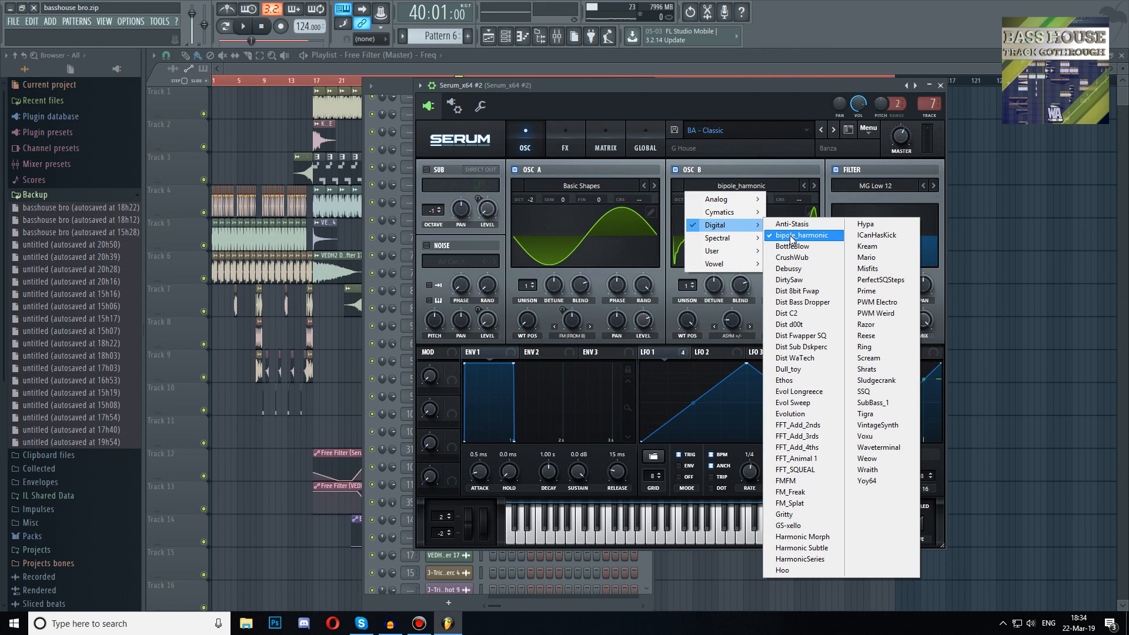
pyautogui.click(764, 97)
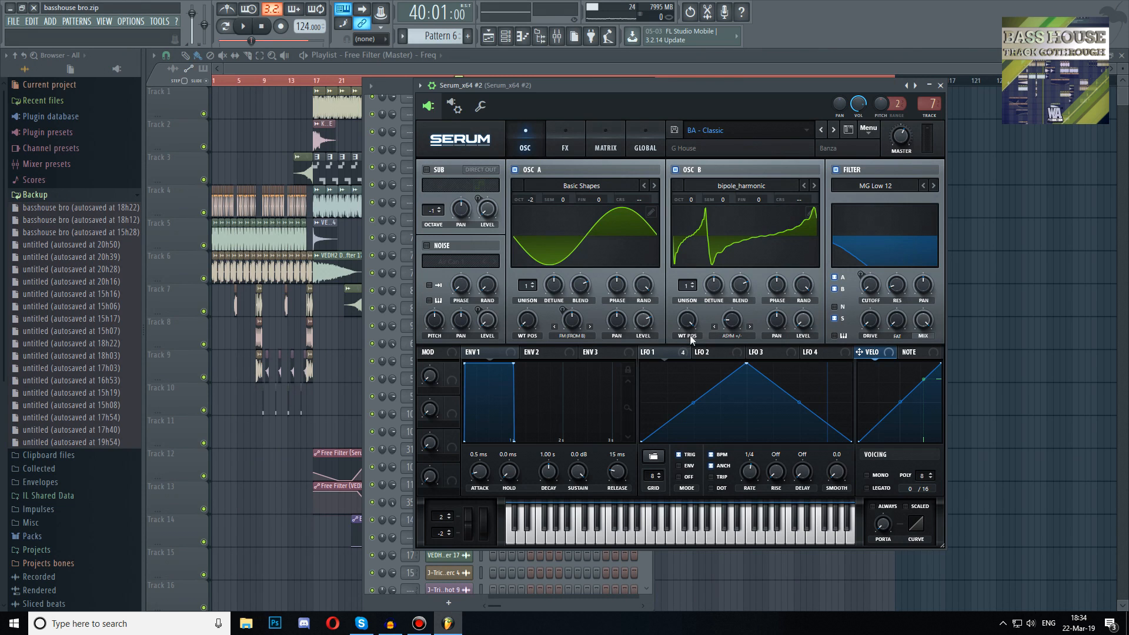
pyautogui.click(578, 131)
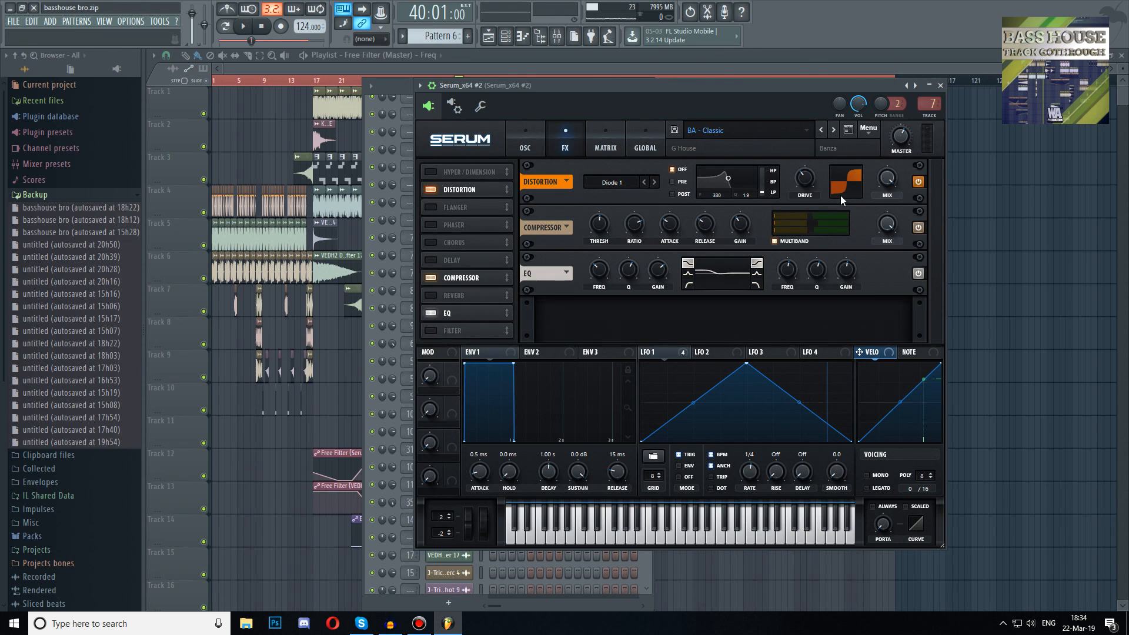
pyautogui.click(538, 138)
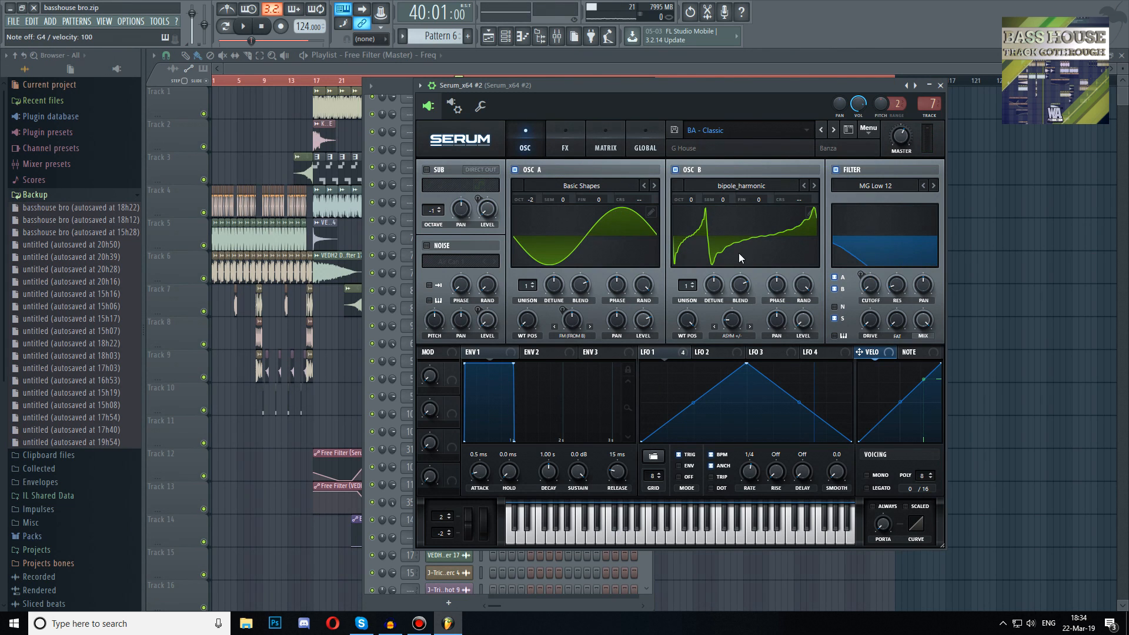
# Open the Serum_x64 #17 channel's Serum instance and load the Analog_BD_Sin wavetable into oscillator A
pyautogui.press('Escape')
pyautogui.scroll(10, 541, 268)
pyautogui.click(461, 185)
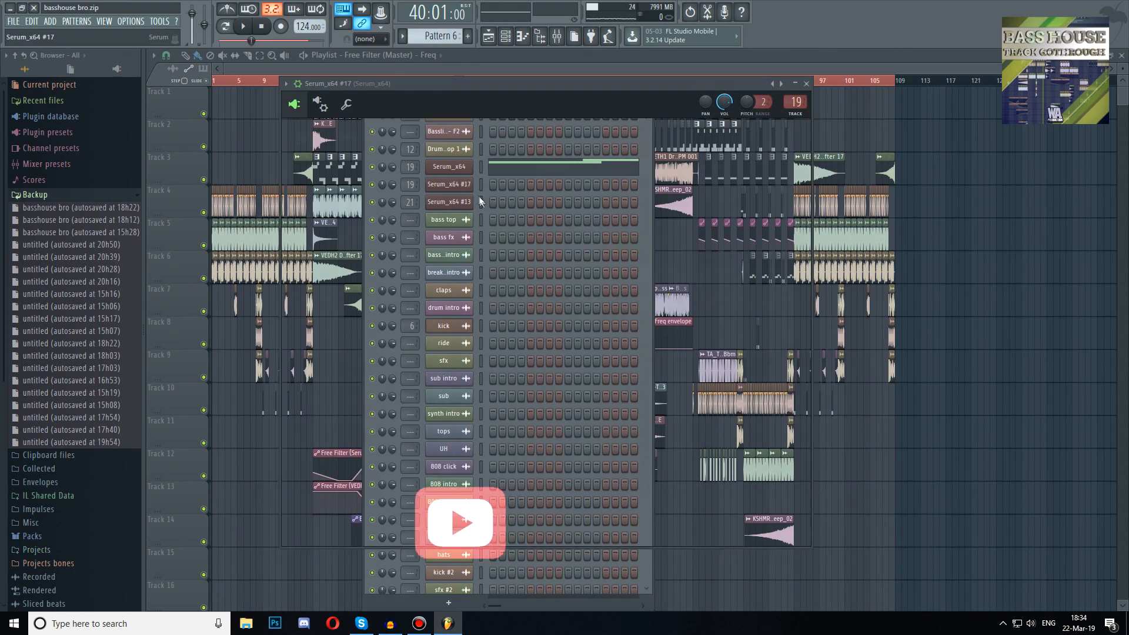
pyautogui.click(733, 127)
pyautogui.click(761, 190)
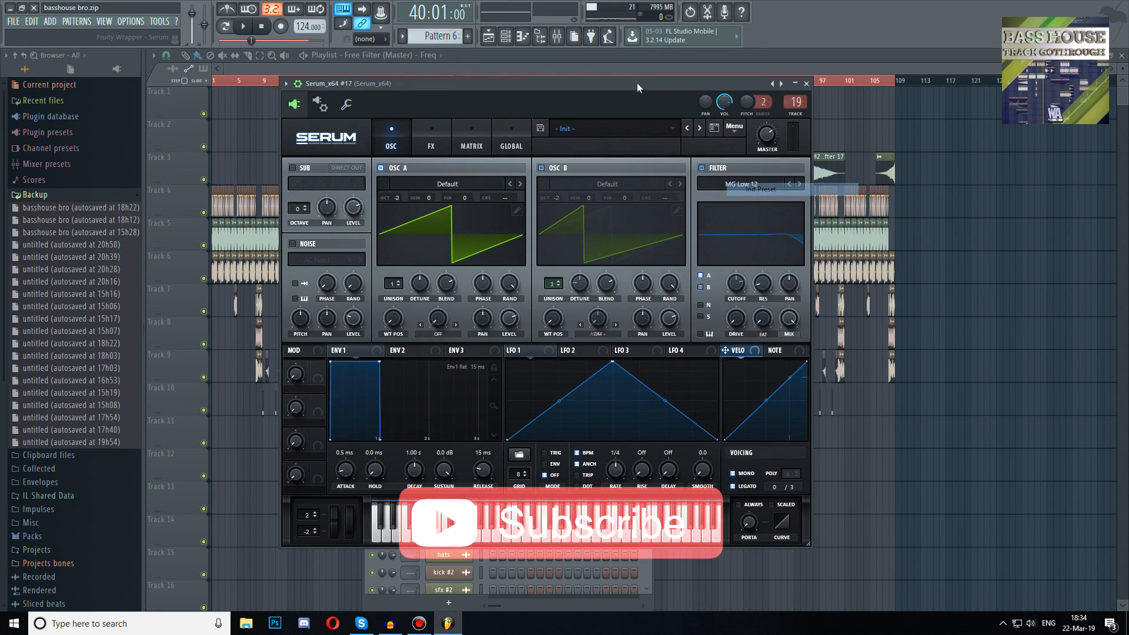
pyautogui.moveTo(637, 83); pyautogui.dragTo(742, 95)
pyautogui.click(562, 194)
pyautogui.moveTo(558, 211)
pyautogui.click(603, 215)
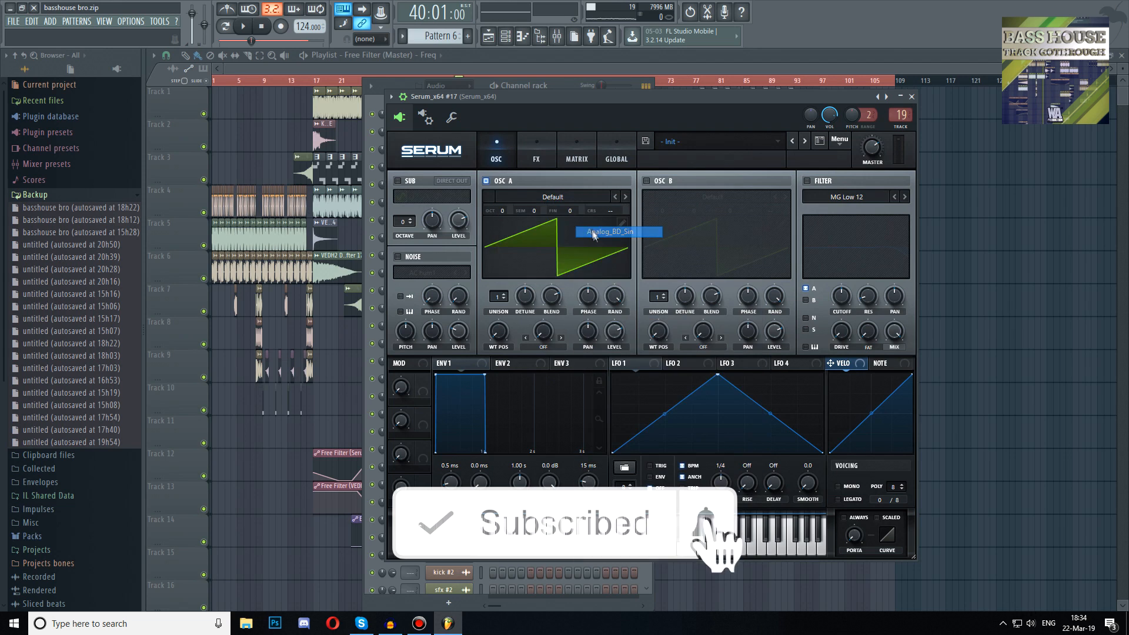
# Enable oscillator B and load the Digital bipole_harmonic wavetable into it
pyautogui.click(647, 181)
pyautogui.click(675, 203)
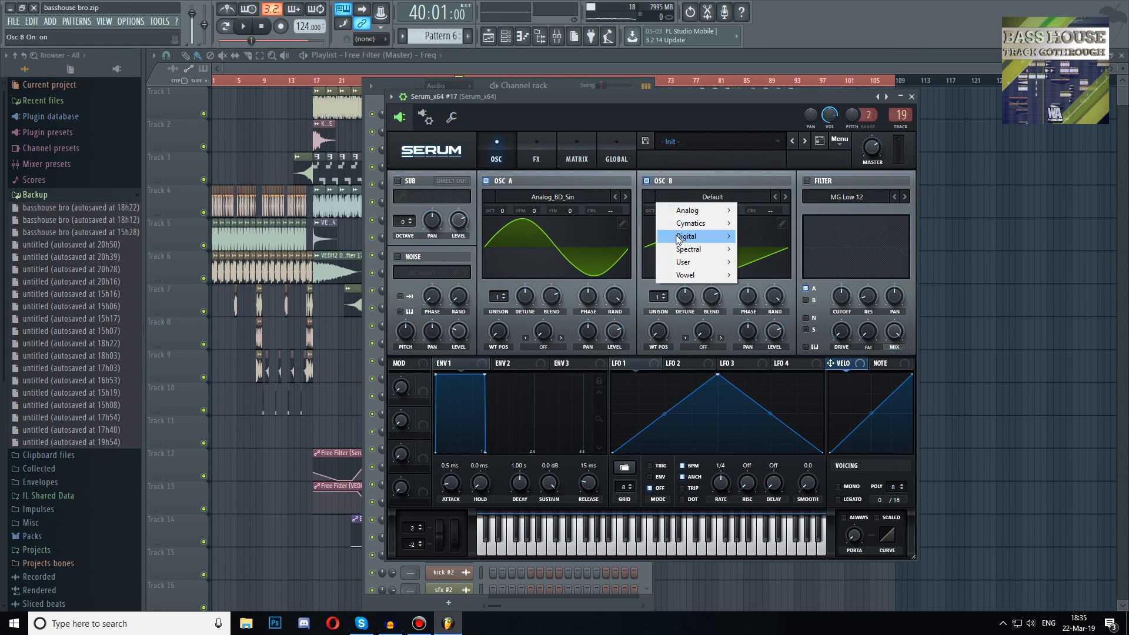
pyautogui.moveTo(683, 236)
pyautogui.click(763, 247)
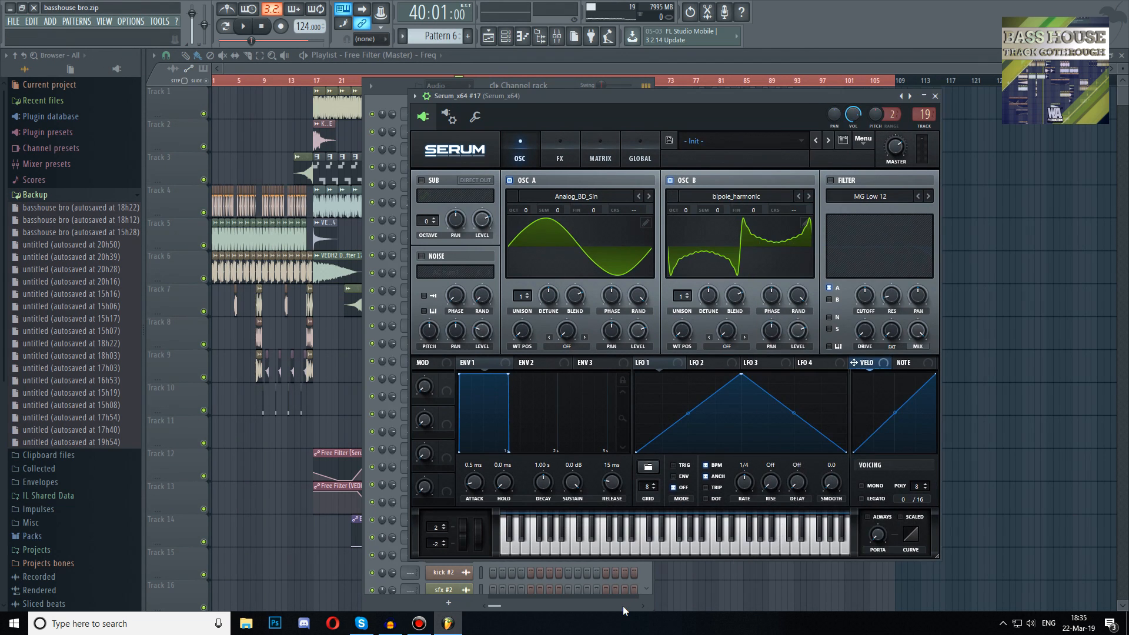
# Set oscillator B's wavetable position to 256 and its level to 0%
pyautogui.moveTo(681, 329); pyautogui.dragTo(771, 236)
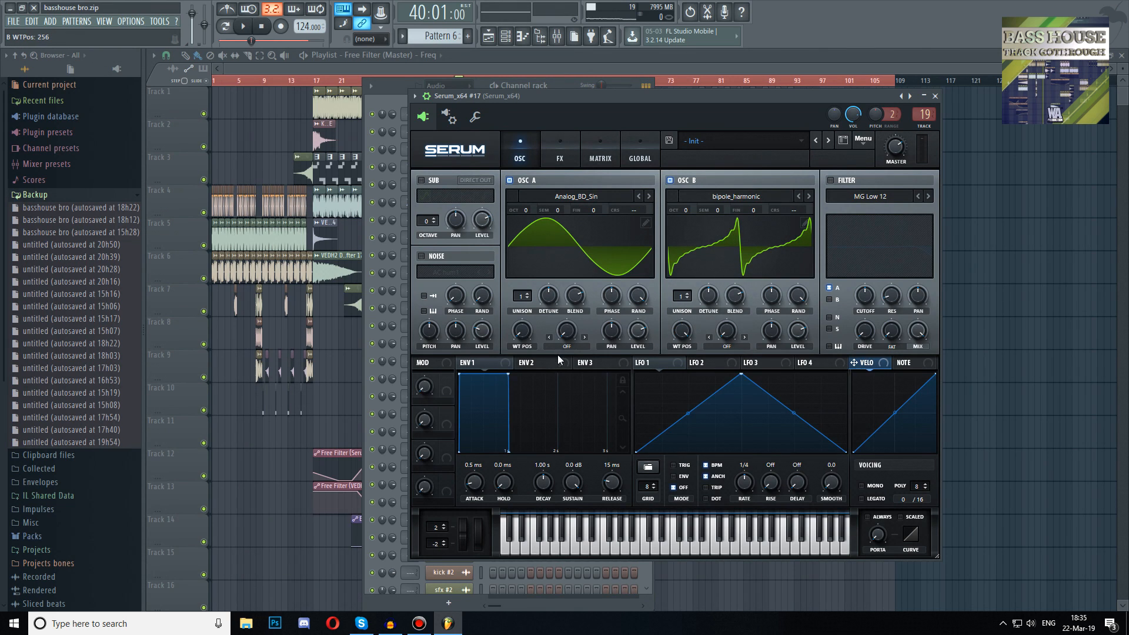
pyautogui.moveTo(766, 389); pyautogui.dragTo(743, 421)
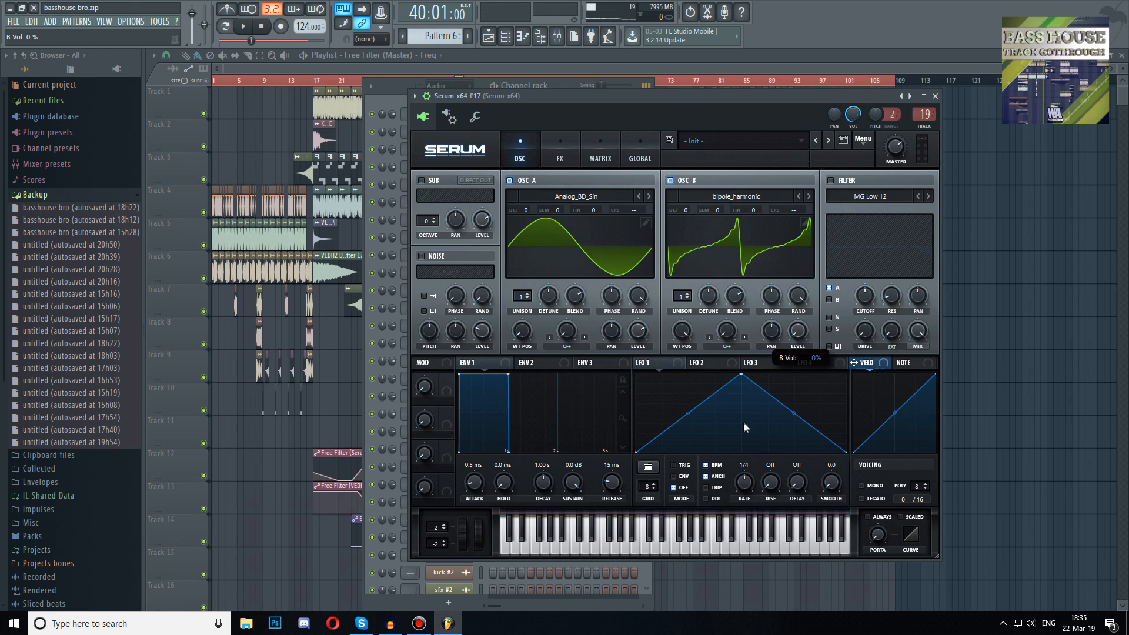
# Set oscillator A's warp mode to FM (from B) with a 50% warp amount
pyautogui.click(567, 337)
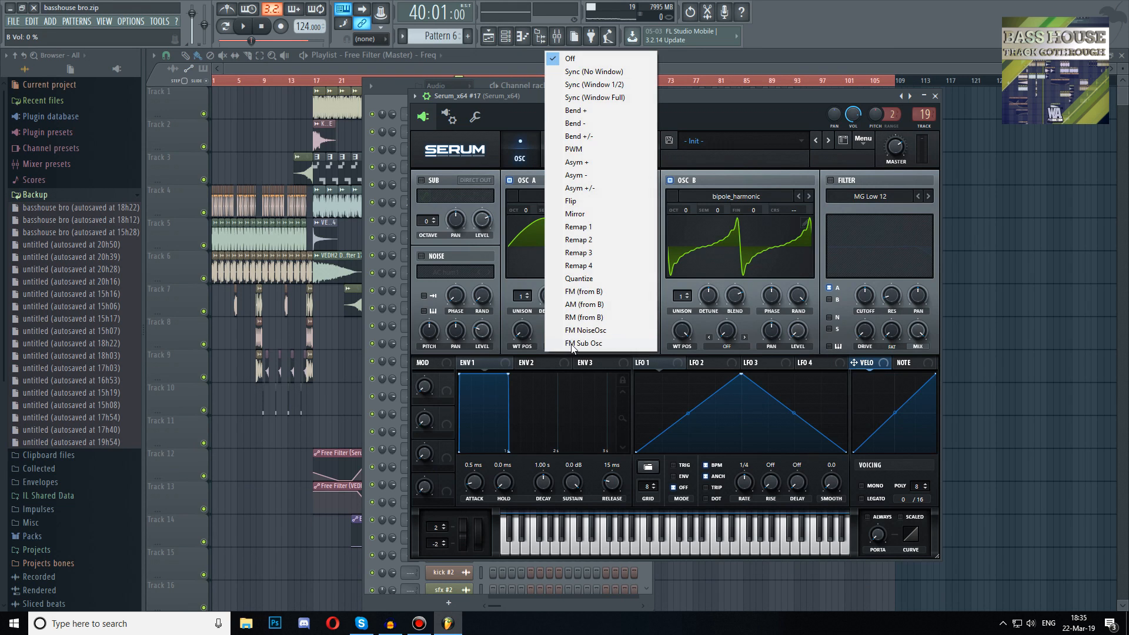
pyautogui.click(585, 291)
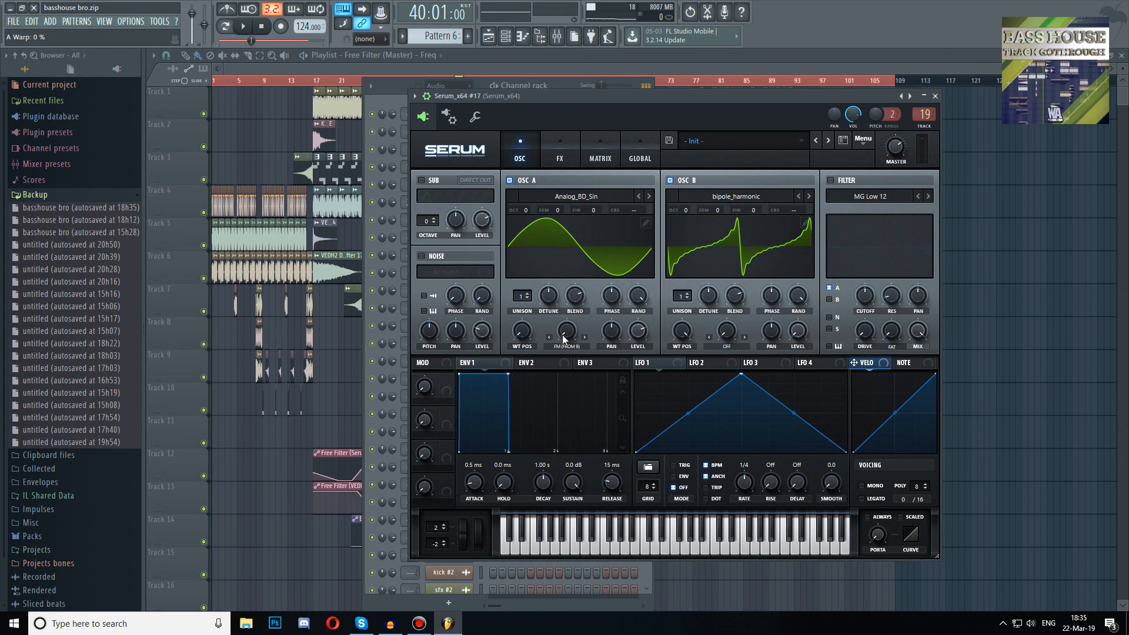
pyautogui.moveTo(563, 338); pyautogui.dragTo(557, 297)
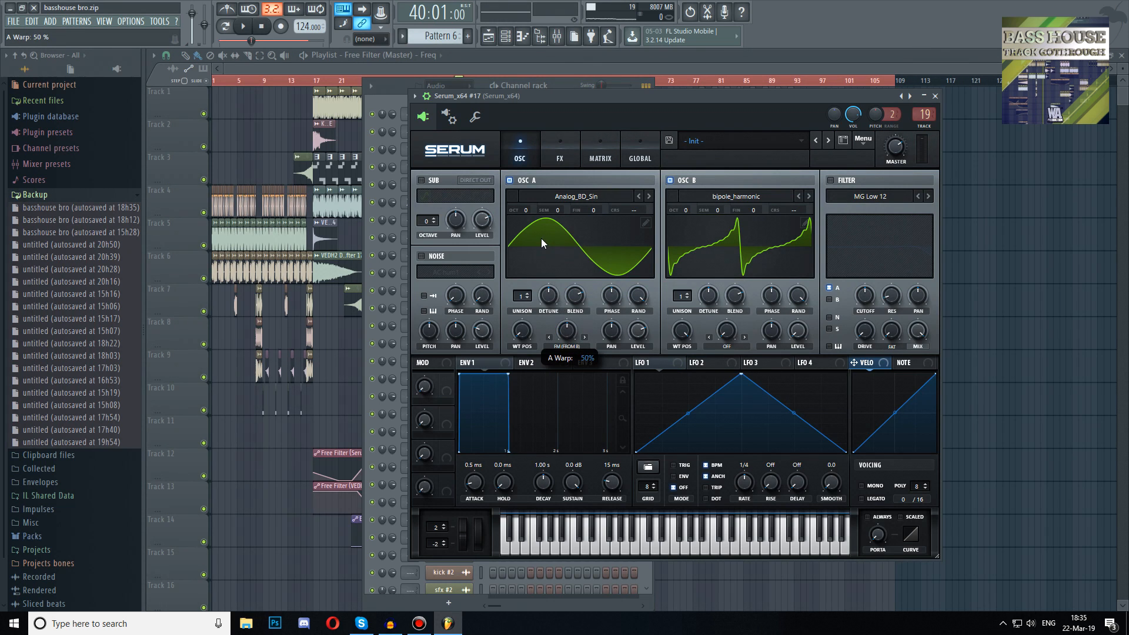
# Enable the filter for oscillators A and B and lower its cutoff
pyautogui.click(830, 179)
pyautogui.click(829, 300)
pyautogui.moveTo(862, 298); pyautogui.dragTo(779, 430)
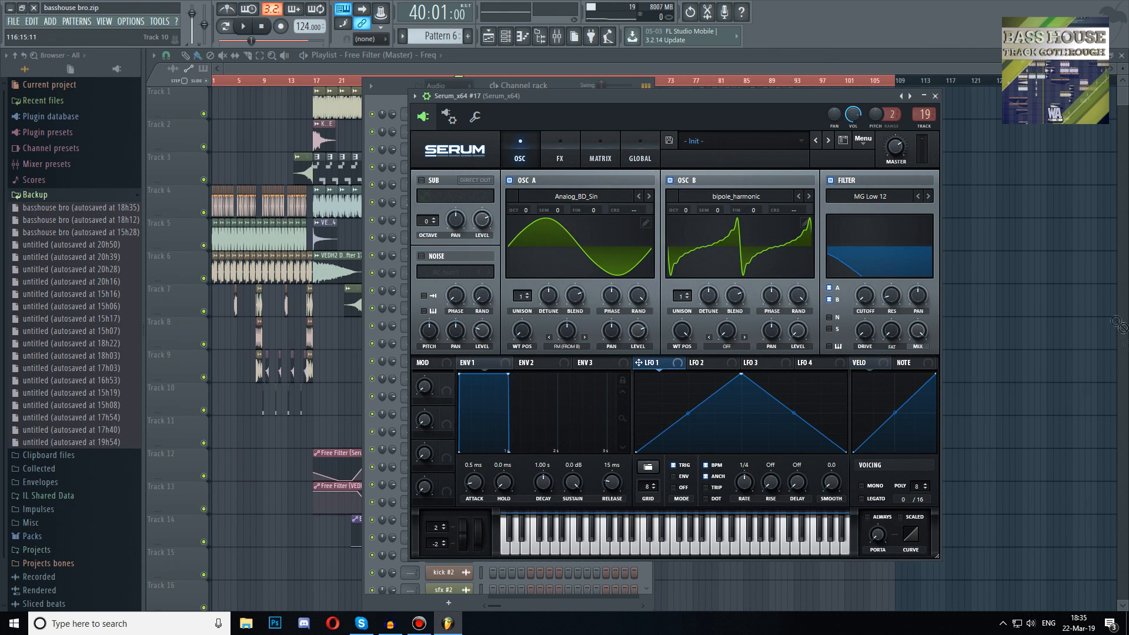
# Fine-tune the filter cutoff and oscillator A's warp amount while auditioning notes
pyautogui.moveTo(860, 293); pyautogui.dragTo(859, 293)
pyautogui.moveTo(535, 250); pyautogui.dragTo(535, 258)
pyautogui.press('v')
pyautogui.press('b')
pyautogui.moveTo(566, 329)
pyautogui.mouseDown()
pyautogui.moveTo(555, 349)
pyautogui.moveTo(564, 324)
pyautogui.mouseUp()
# Set oscillator B's warp mode to Asym +/- with a warp amount of -82%
pyautogui.click(738, 349)
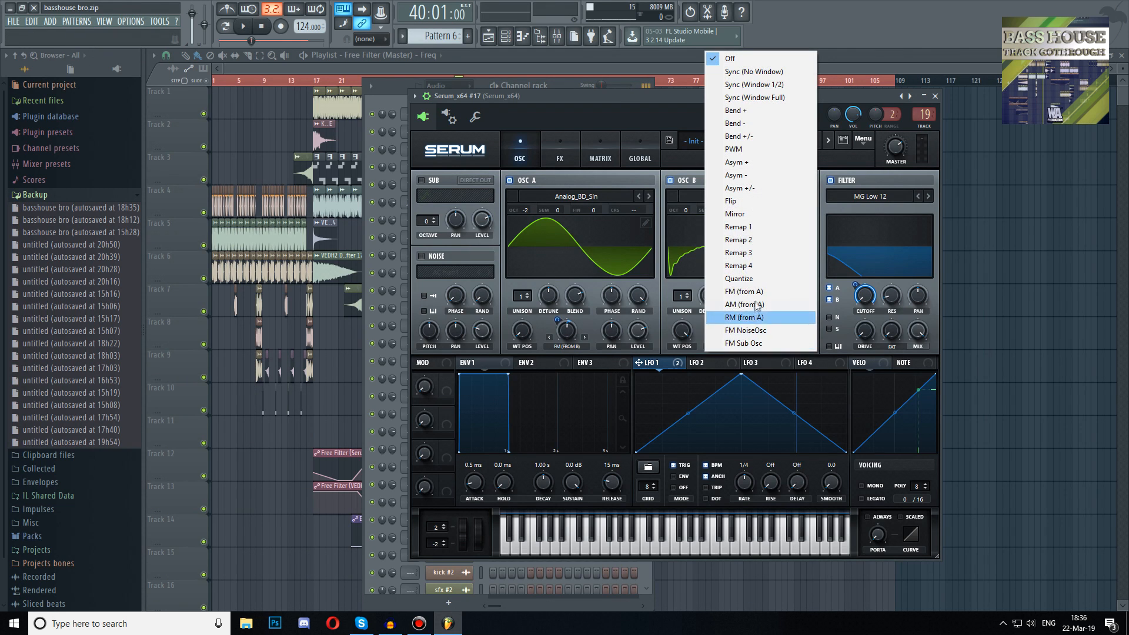
pyautogui.click(781, 188)
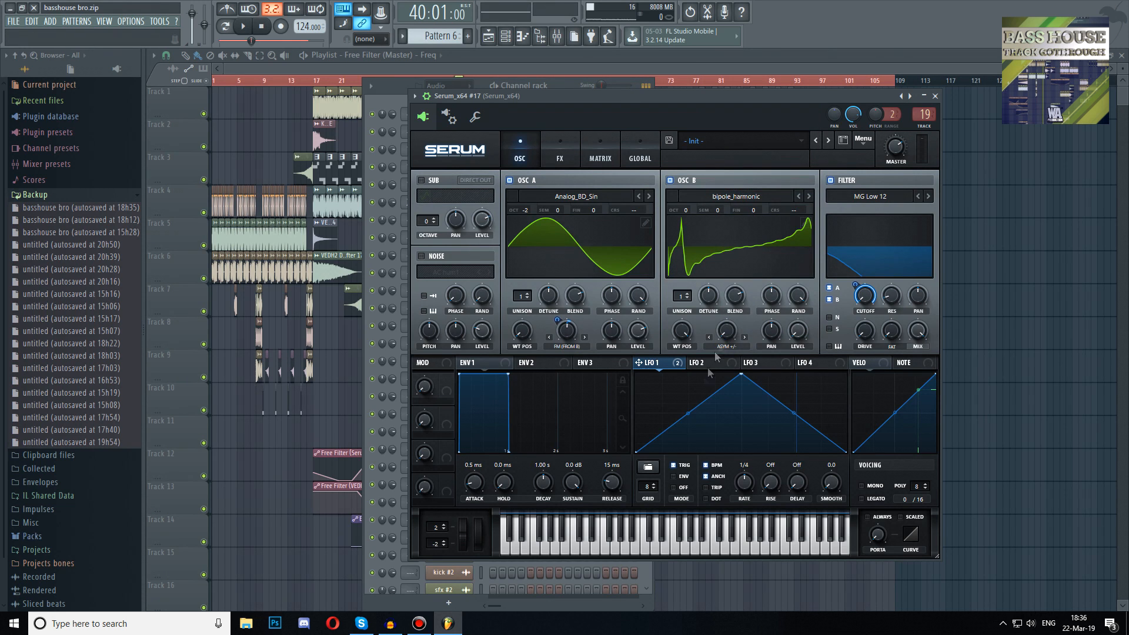
pyautogui.moveTo(732, 331); pyautogui.dragTo(724, 328)
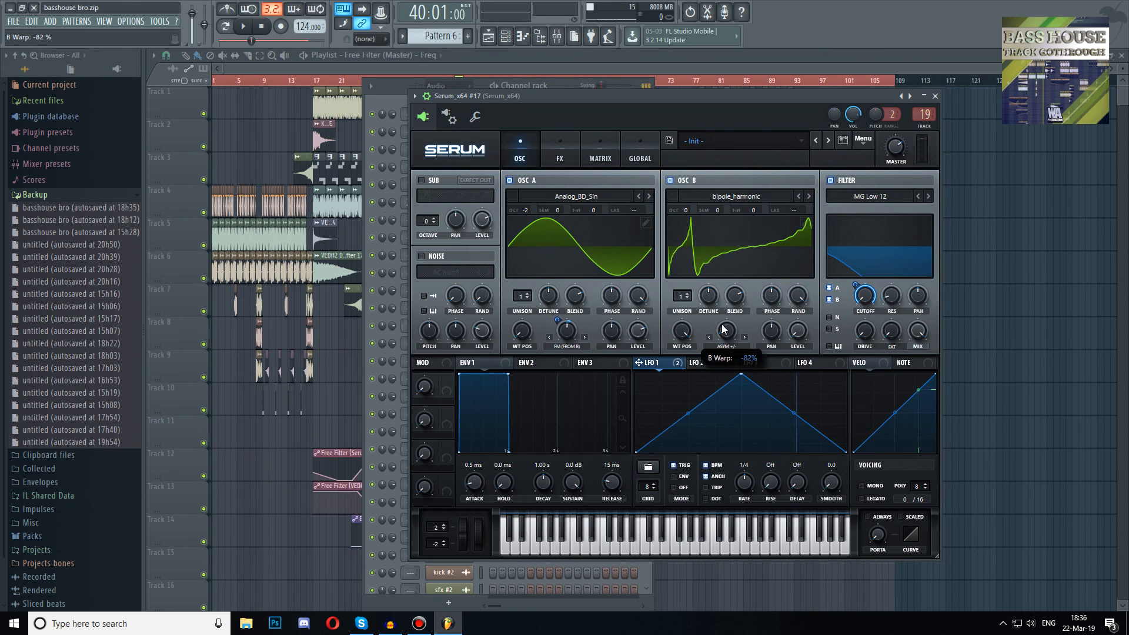
# Enable Distortion in the effects rack, switch its mode to Diode 1 and adjust the drive
pyautogui.press('z')
pyautogui.press('z')
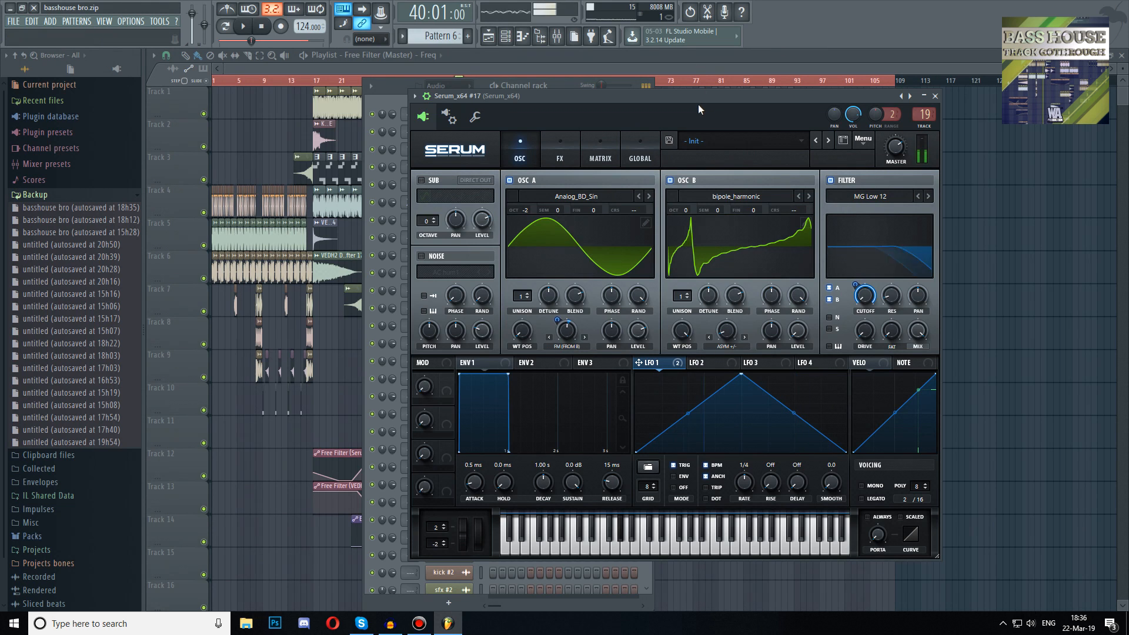
pyautogui.click(559, 152)
pyautogui.click(425, 200)
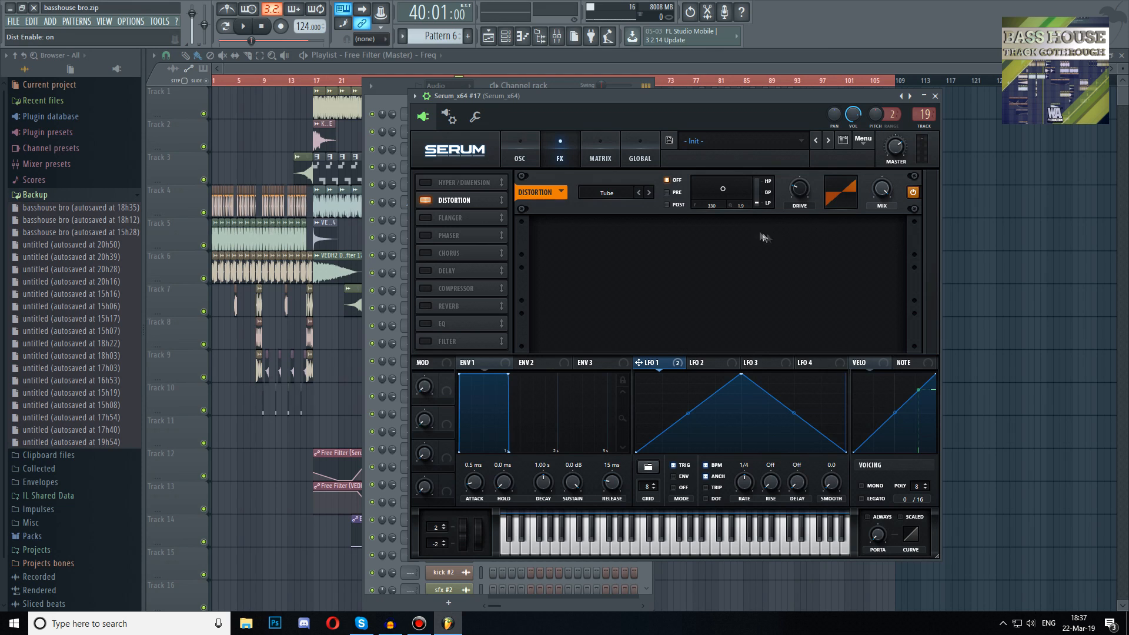
pyautogui.click(649, 193)
pyautogui.click(649, 192)
pyautogui.click(649, 192)
pyautogui.press('z')
pyautogui.moveTo(804, 189); pyautogui.dragTo(800, 196)
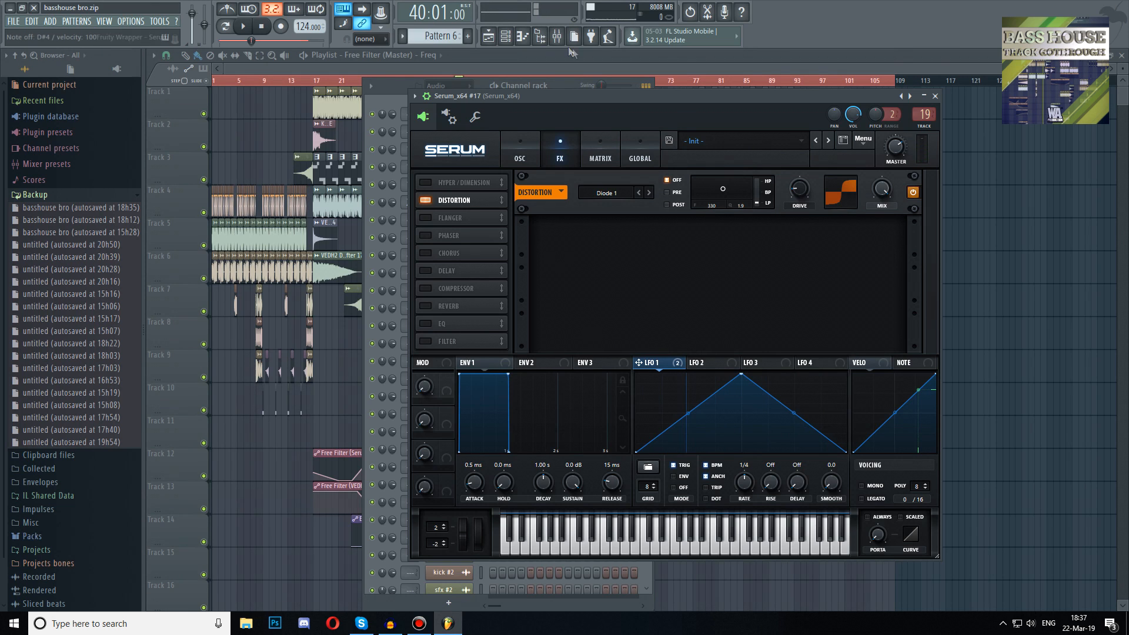
# Enable the Compressor effect and switch it to multiband mode
pyautogui.click(425, 288)
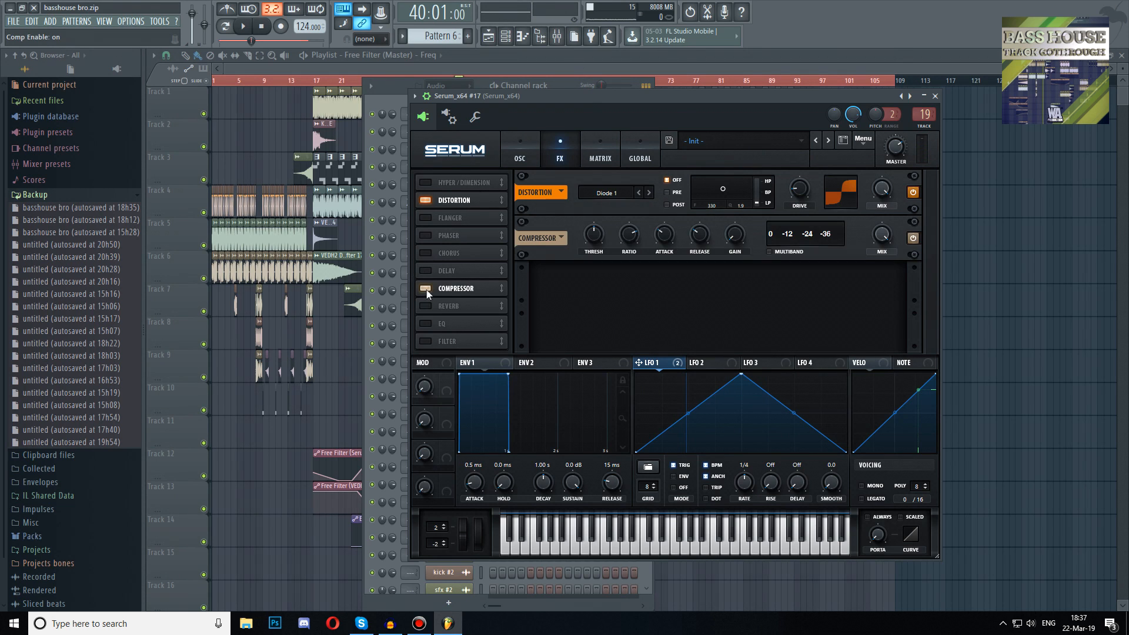
pyautogui.click(770, 252)
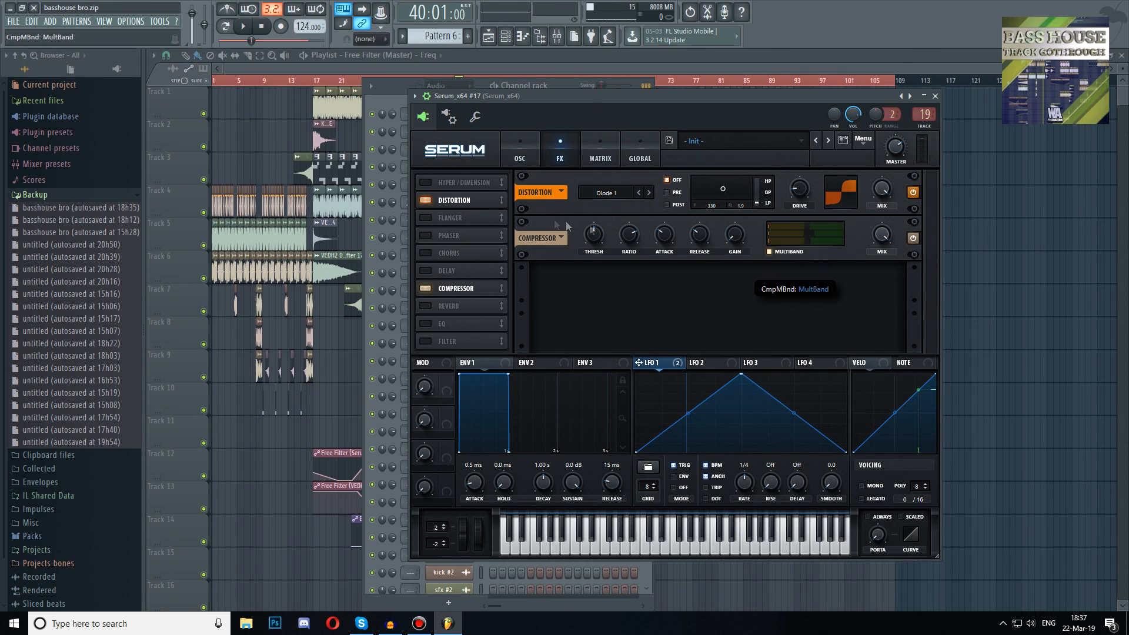
pyautogui.press('v')
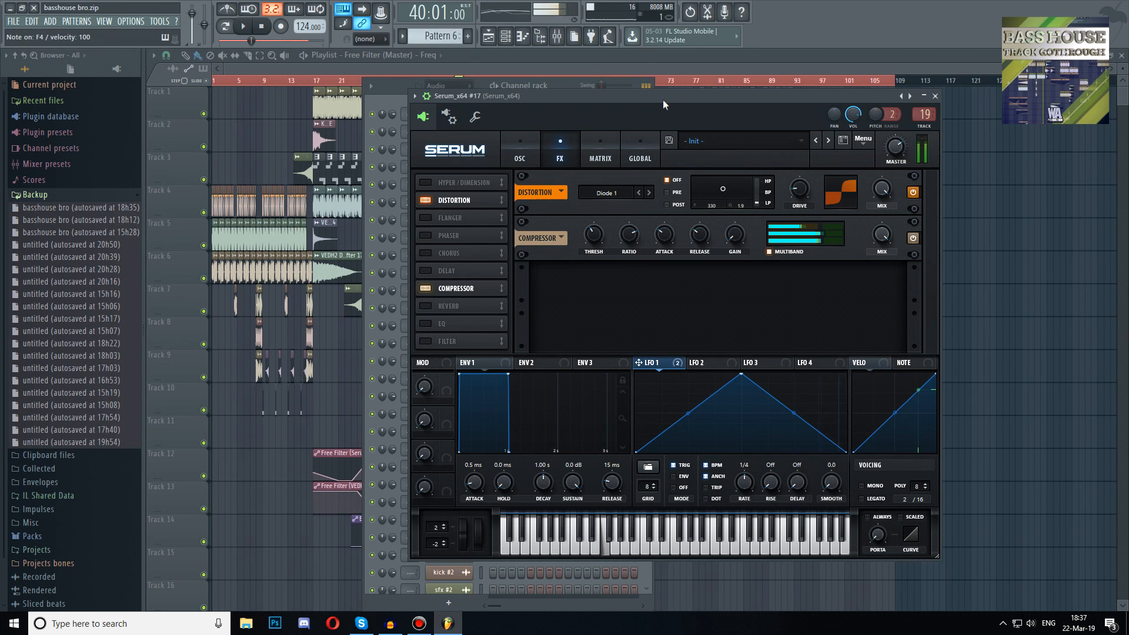
pyautogui.moveTo(598, 235)
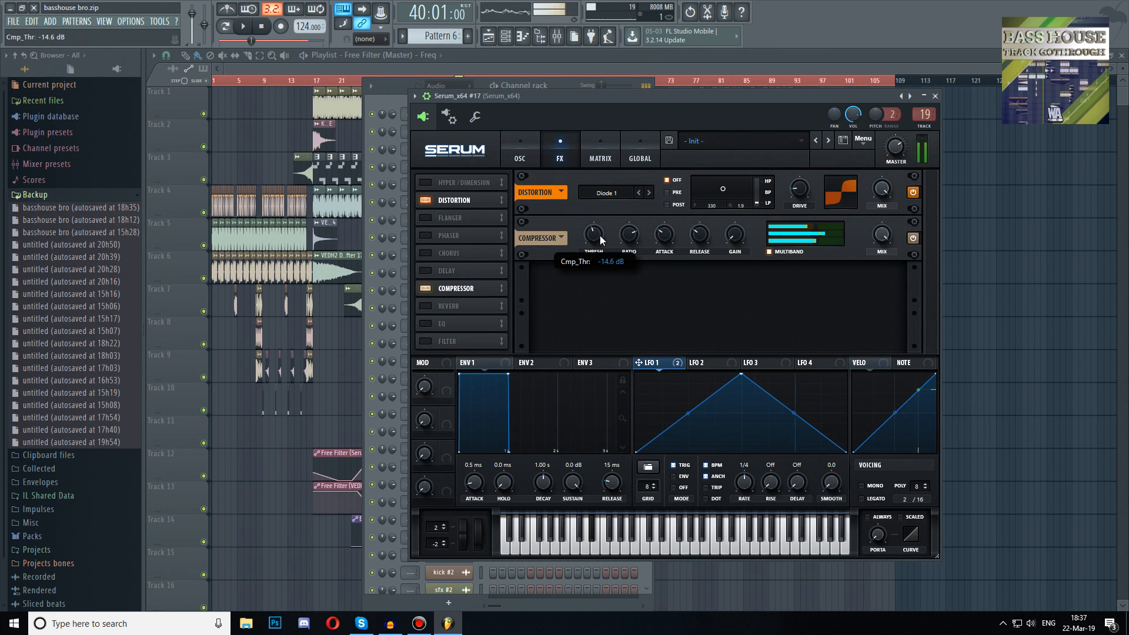
# Readjust the warp amounts of oscillators B and A while auditioning notes
pyautogui.click(523, 154)
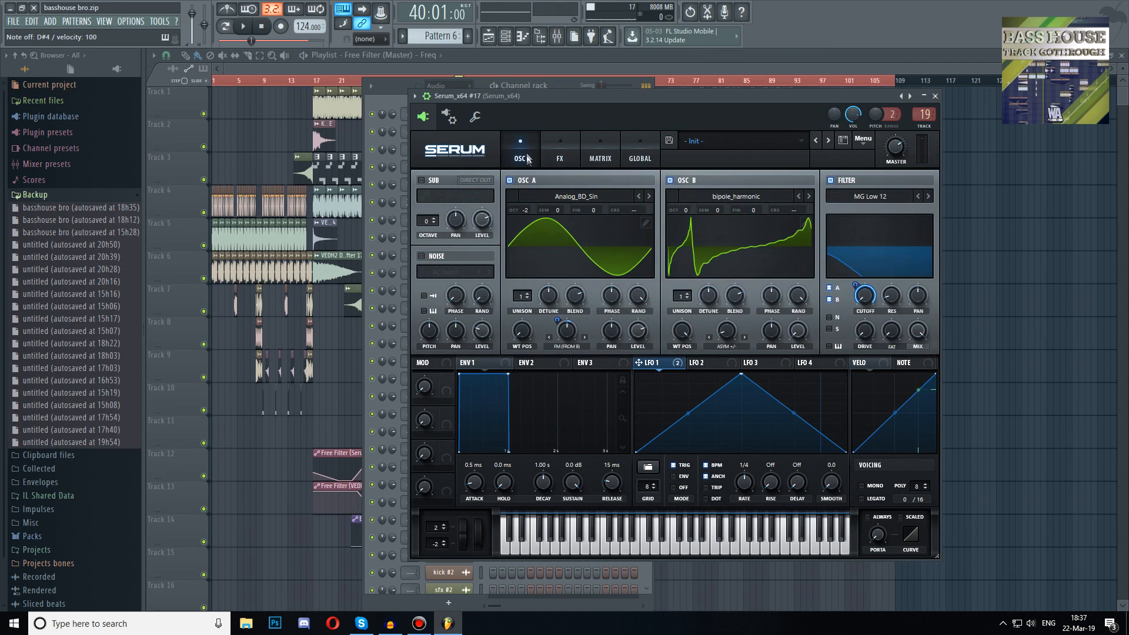
pyautogui.moveTo(732, 333); pyautogui.dragTo(736, 333)
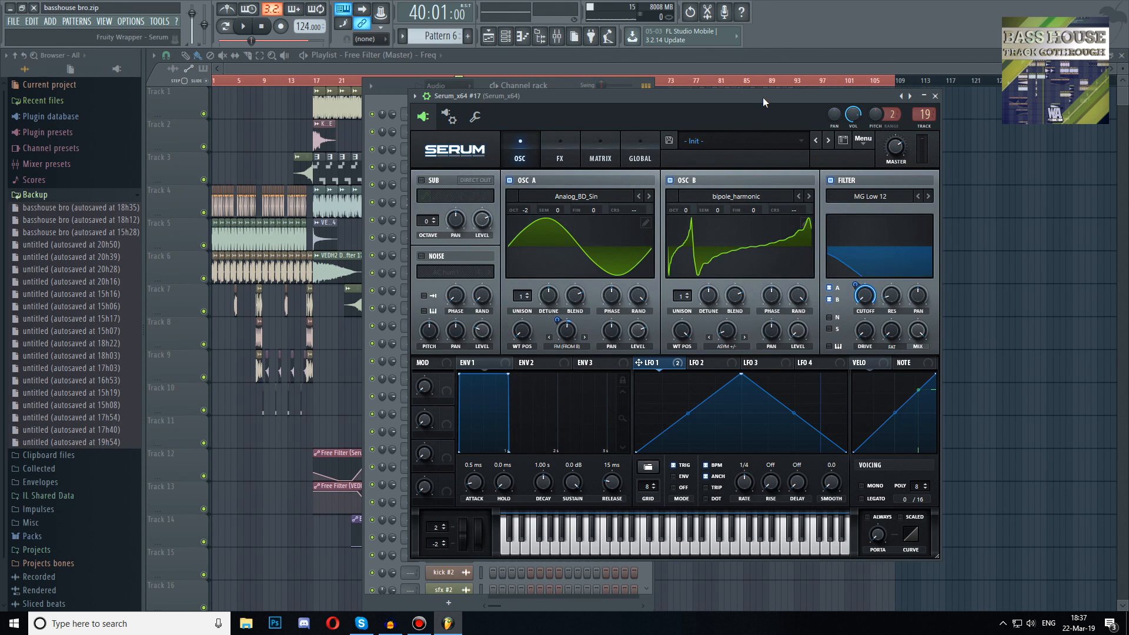
pyautogui.moveTo(727, 331); pyautogui.dragTo(728, 312)
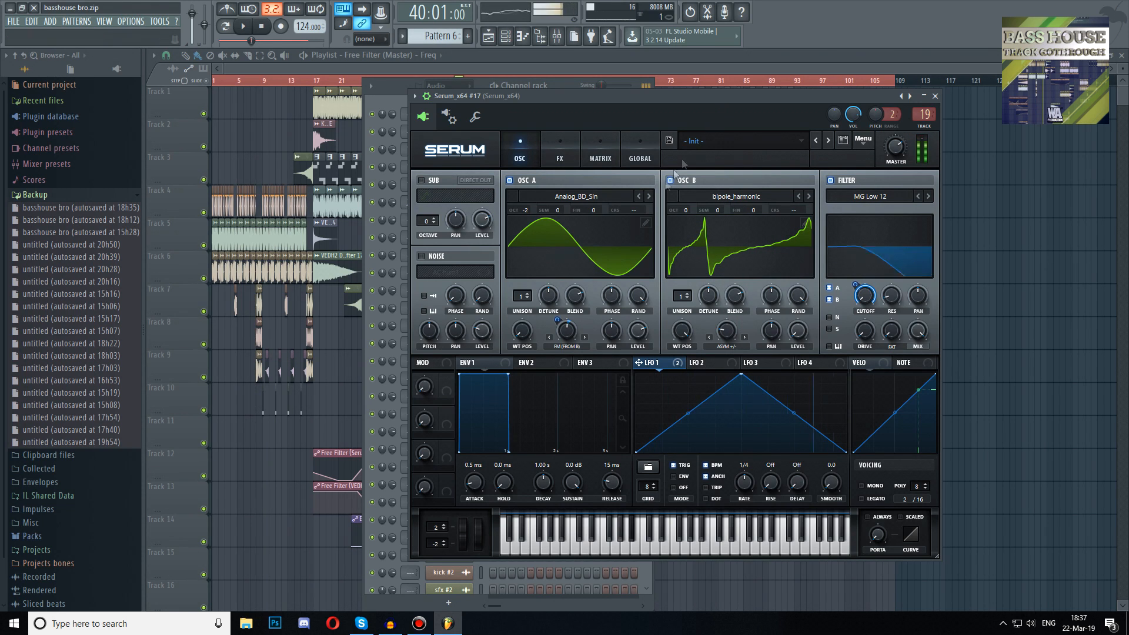
pyautogui.moveTo(571, 343)
pyautogui.moveTo(574, 341); pyautogui.dragTo(582, 344)
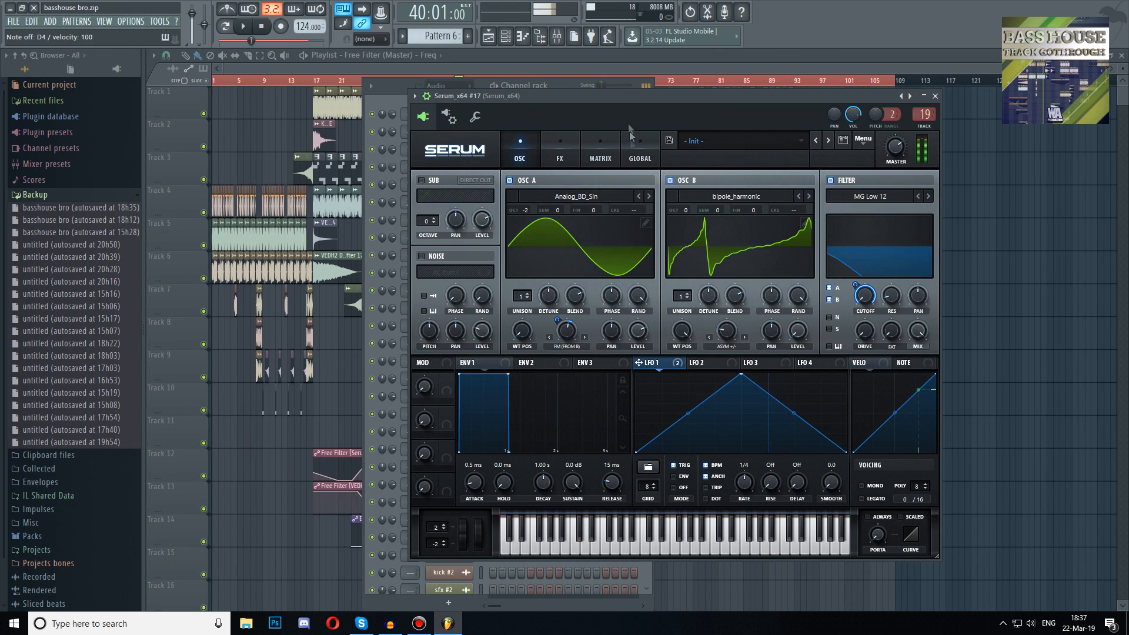
pyautogui.press('z')
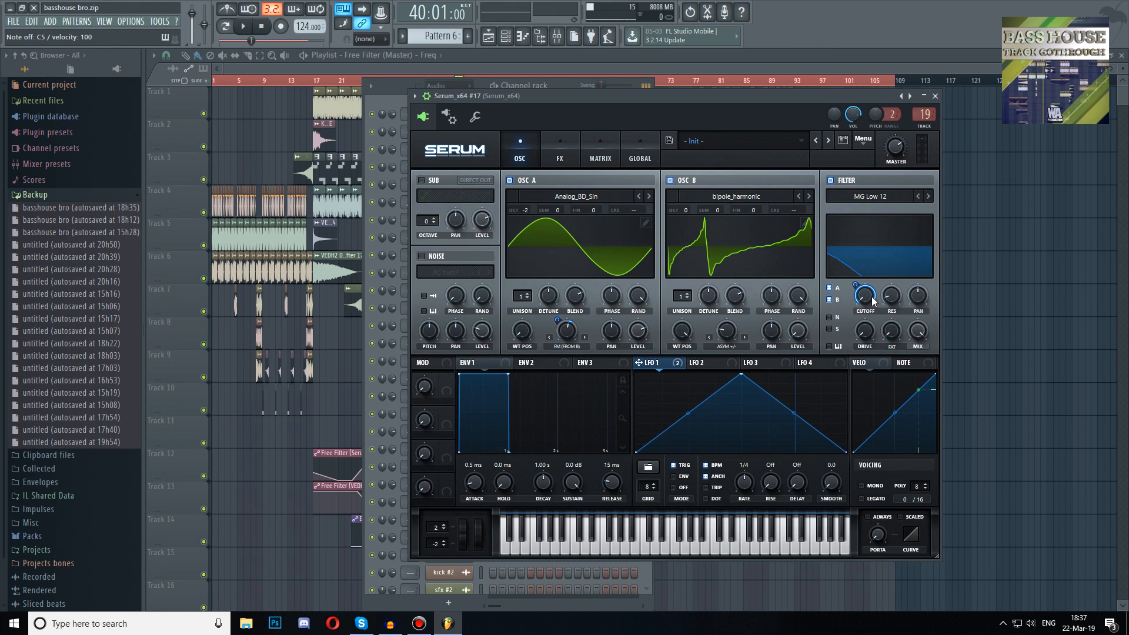
# Adjust the modulation amount on the filter cutoff
pyautogui.moveTo(856, 287); pyautogui.dragTo(858, 294)
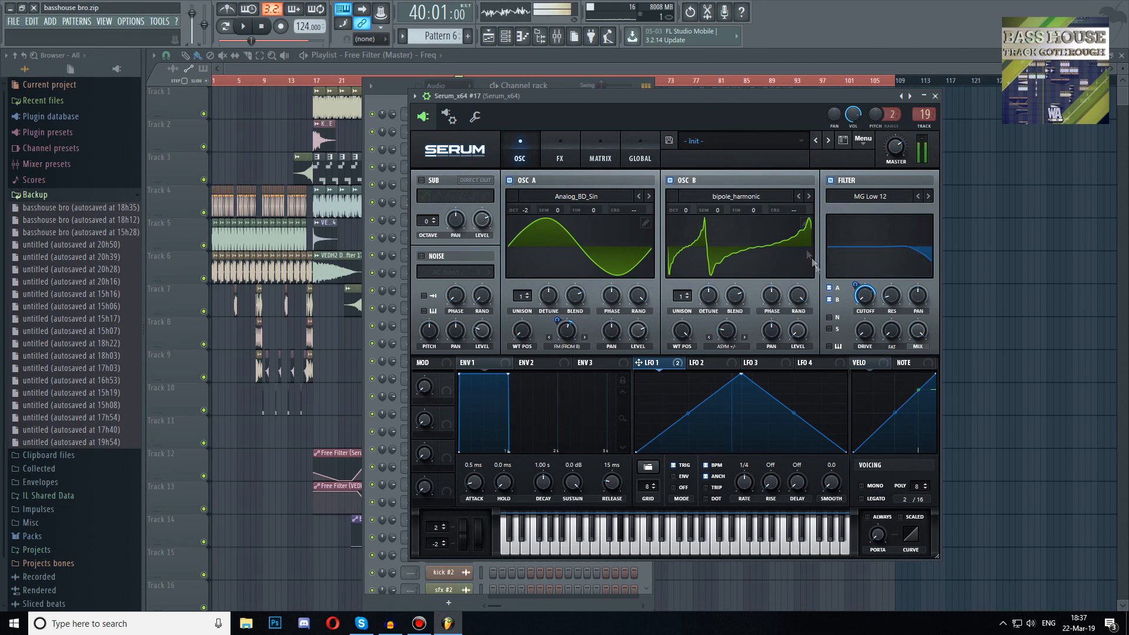
pyautogui.moveTo(856, 286); pyautogui.dragTo(855, 294)
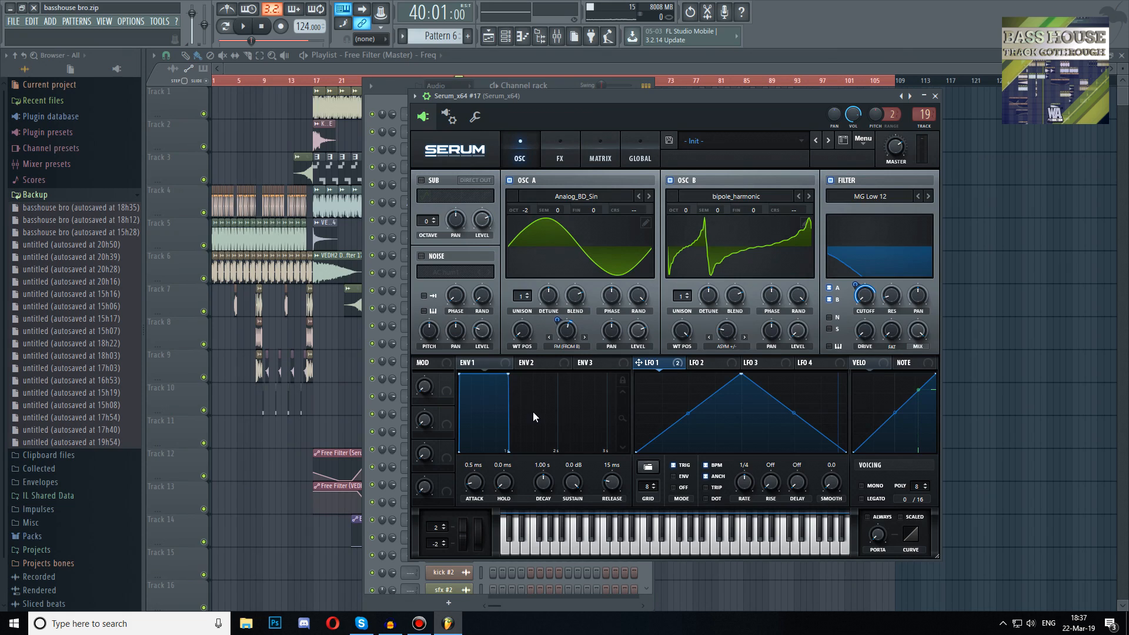
# Open the Serum_x64 #10 channel's Serum patch to examine its oscillator settings
pyautogui.press('Escape')
pyautogui.scroll(-11, 542, 304)
pyautogui.scroll(1, 542, 305)
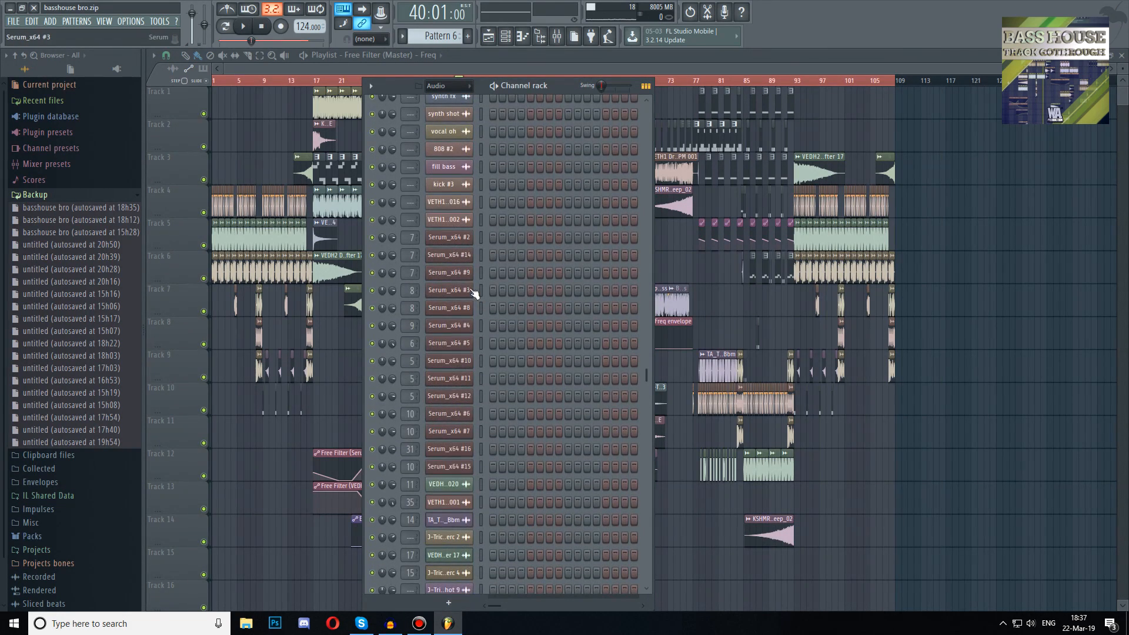
pyautogui.scroll(-3, 453, 363)
pyautogui.click(450, 361)
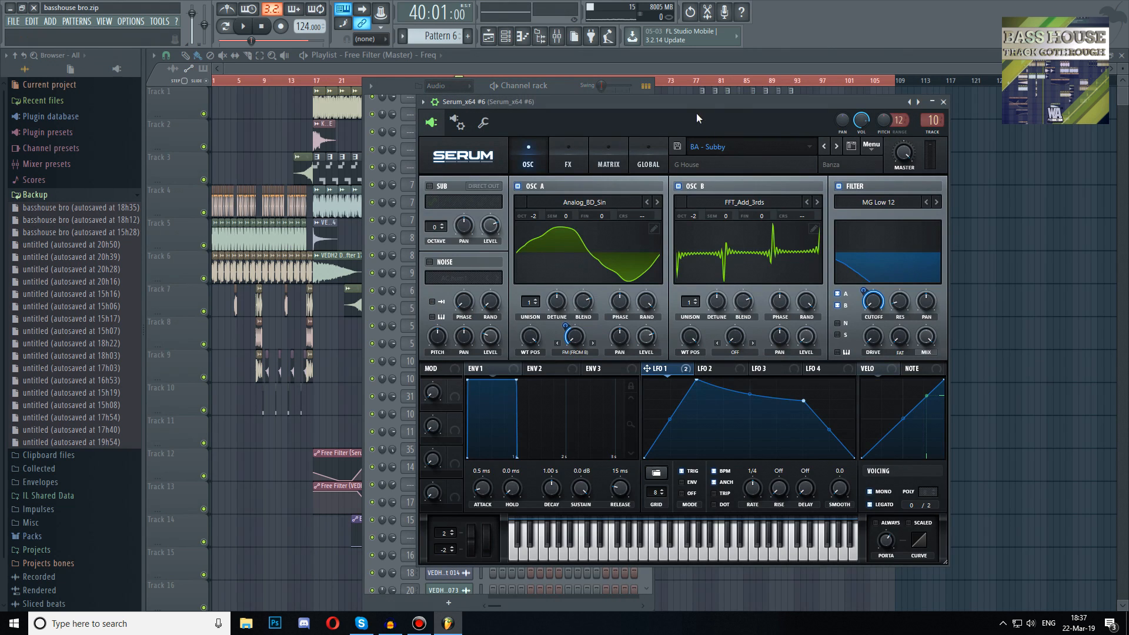
pyautogui.moveTo(696, 113); pyautogui.dragTo(720, 115)
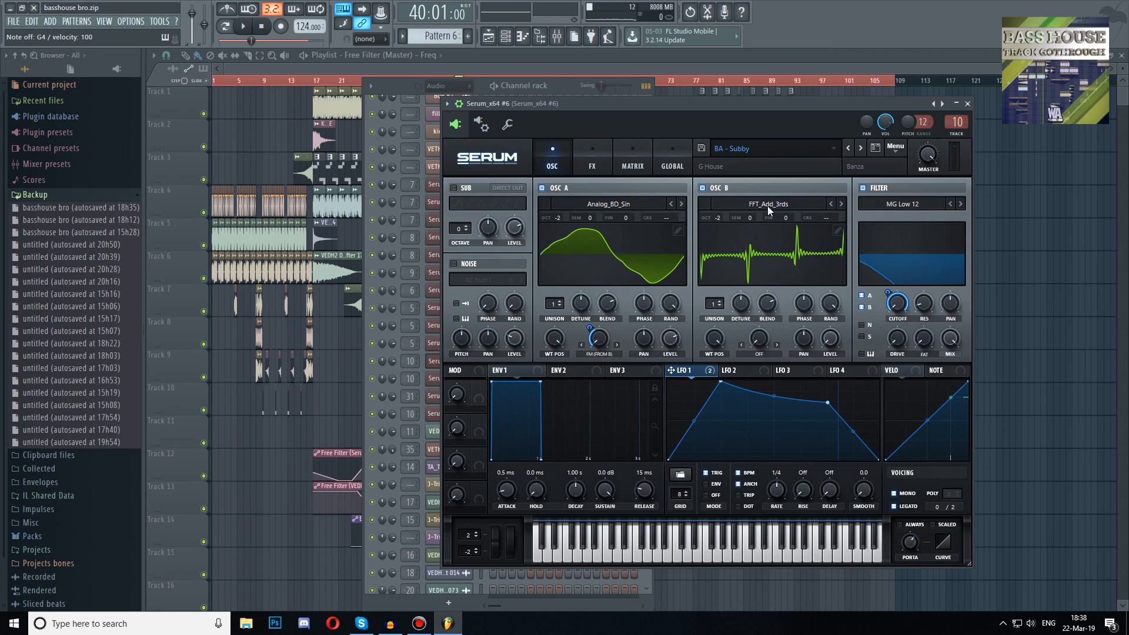
# Inspect the reference patch's effects chain and oscillator settings
pyautogui.click(582, 150)
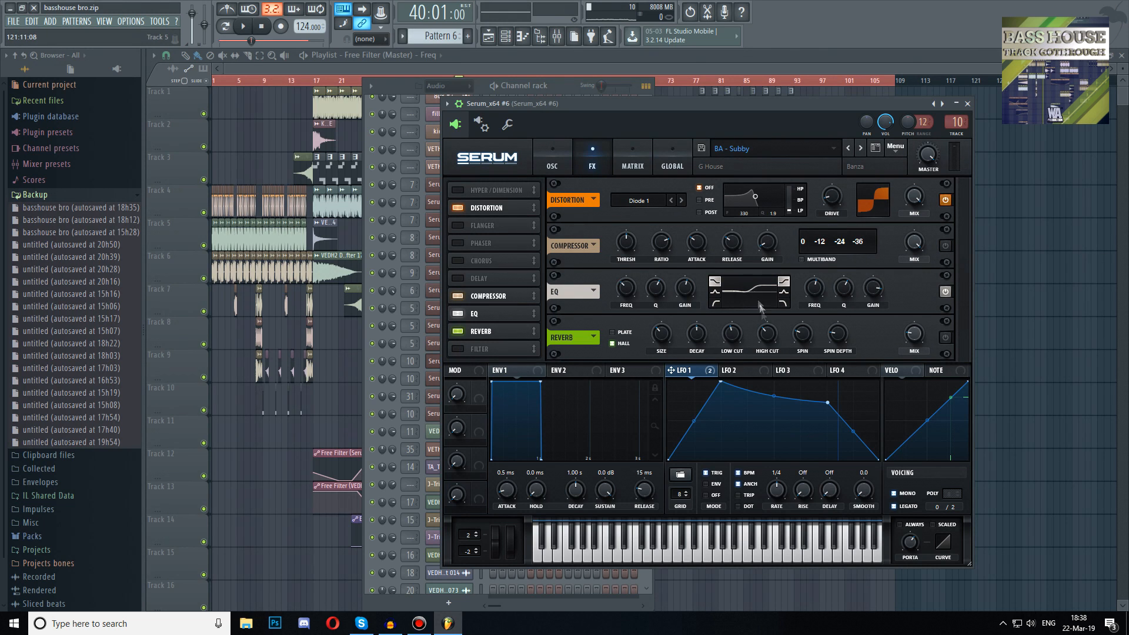
pyautogui.click(555, 154)
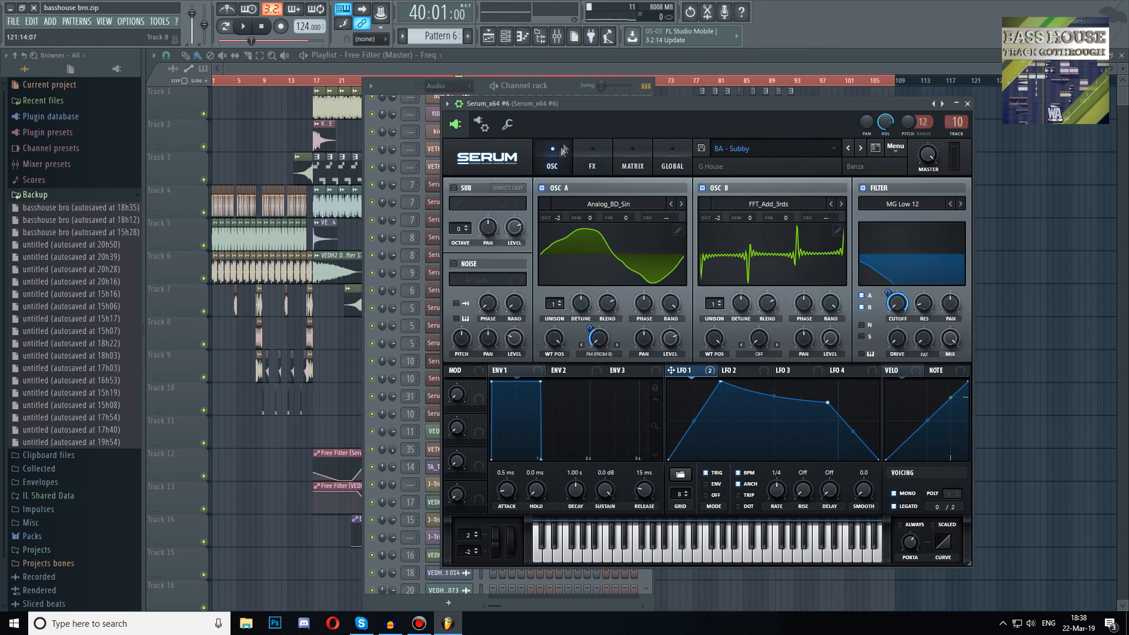
pyautogui.moveTo(599, 110); pyautogui.dragTo(649, 114)
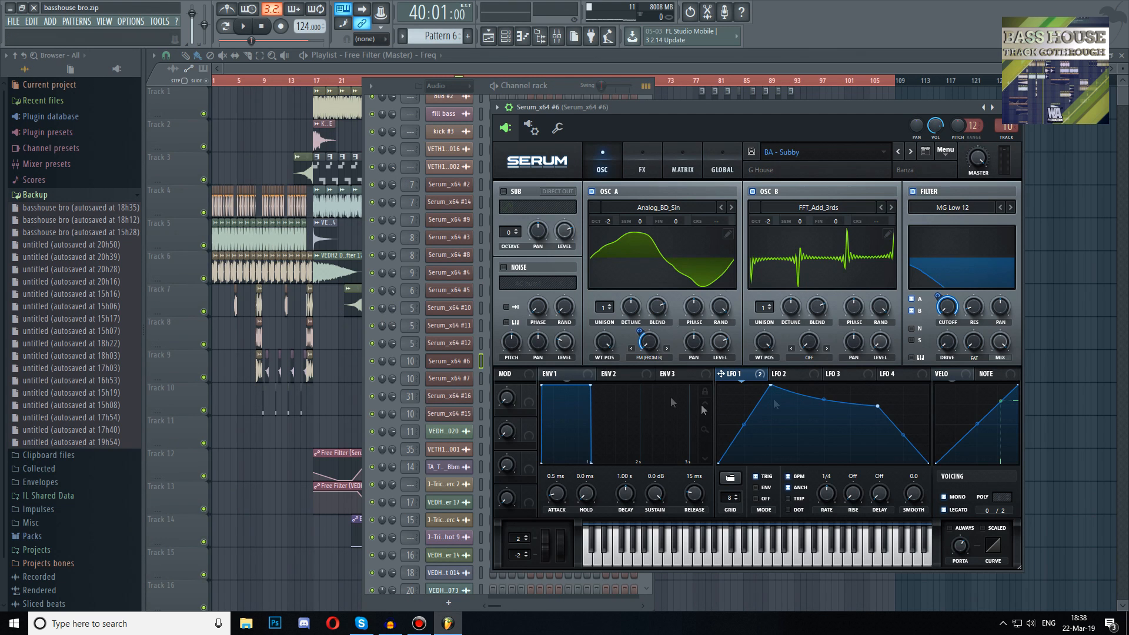
# Open the Serum_x64 #17 channel's Serum and initialize its patch
pyautogui.click(449, 361)
pyautogui.scroll(3, 412, 272)
pyautogui.scroll(10, 438, 270)
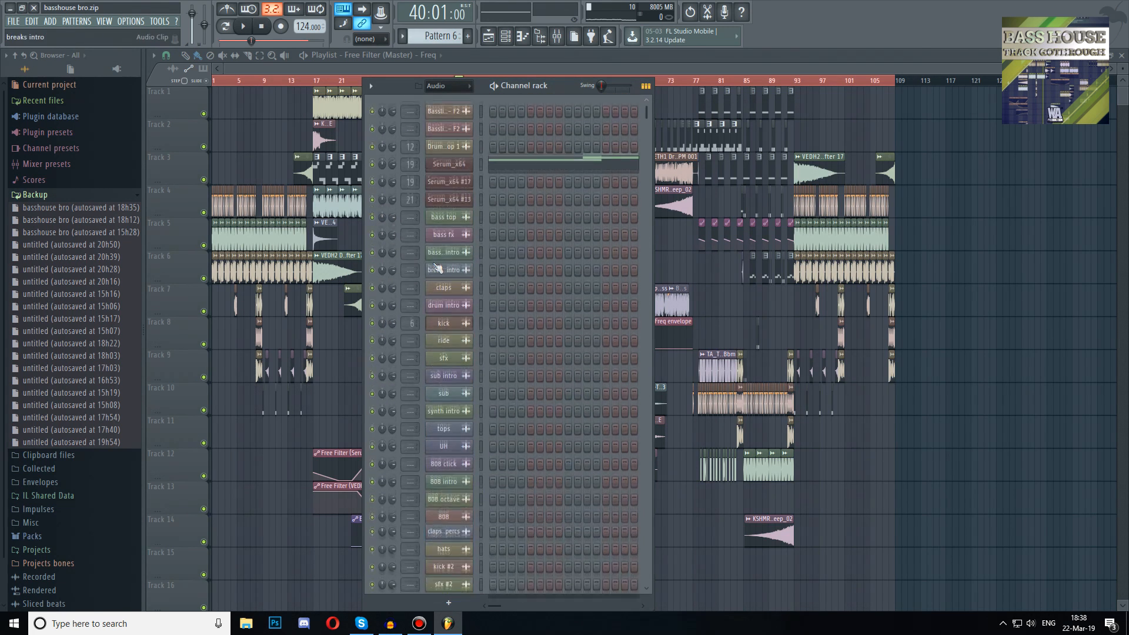
pyautogui.click(456, 188)
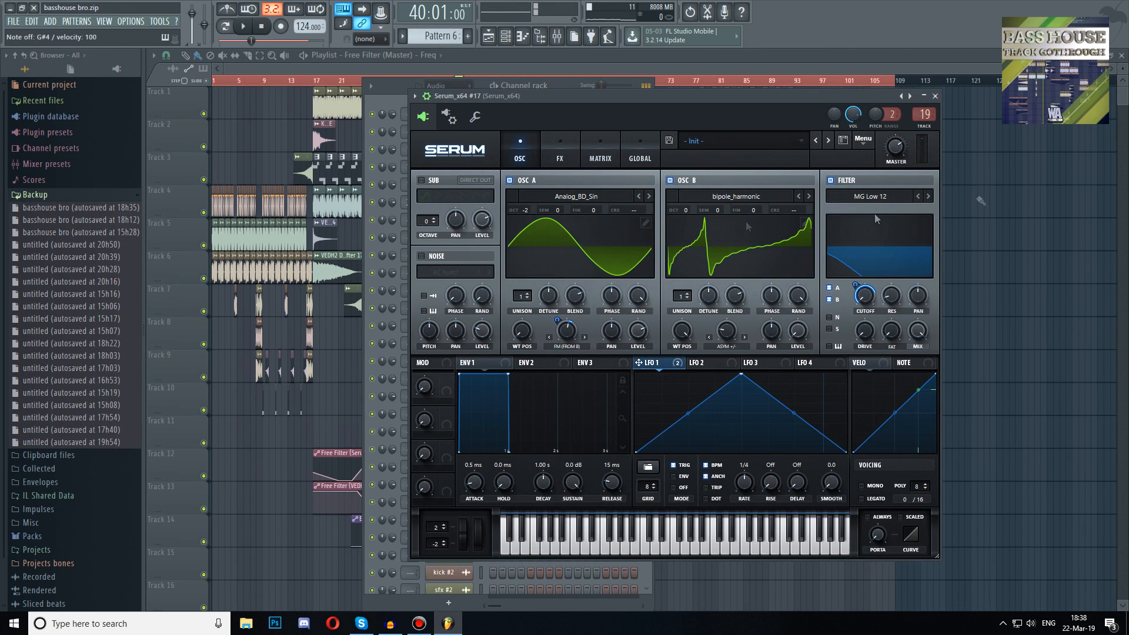
pyautogui.click(862, 140)
pyautogui.click(872, 202)
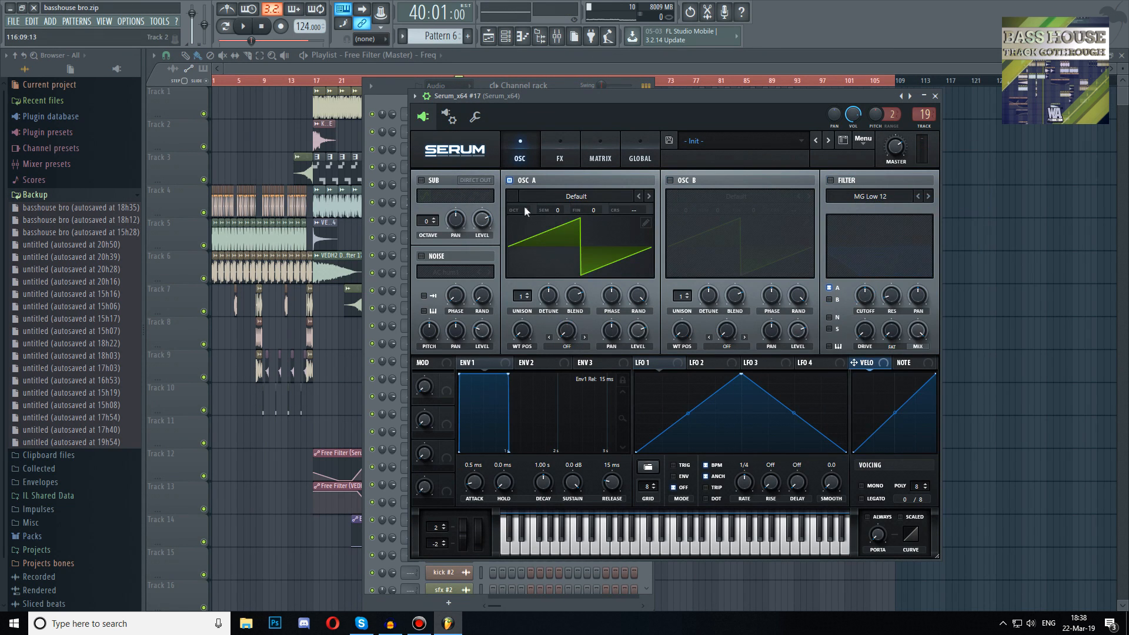
# Load the Analog_BD_Sin wavetable into oscillator A
pyautogui.click(538, 198)
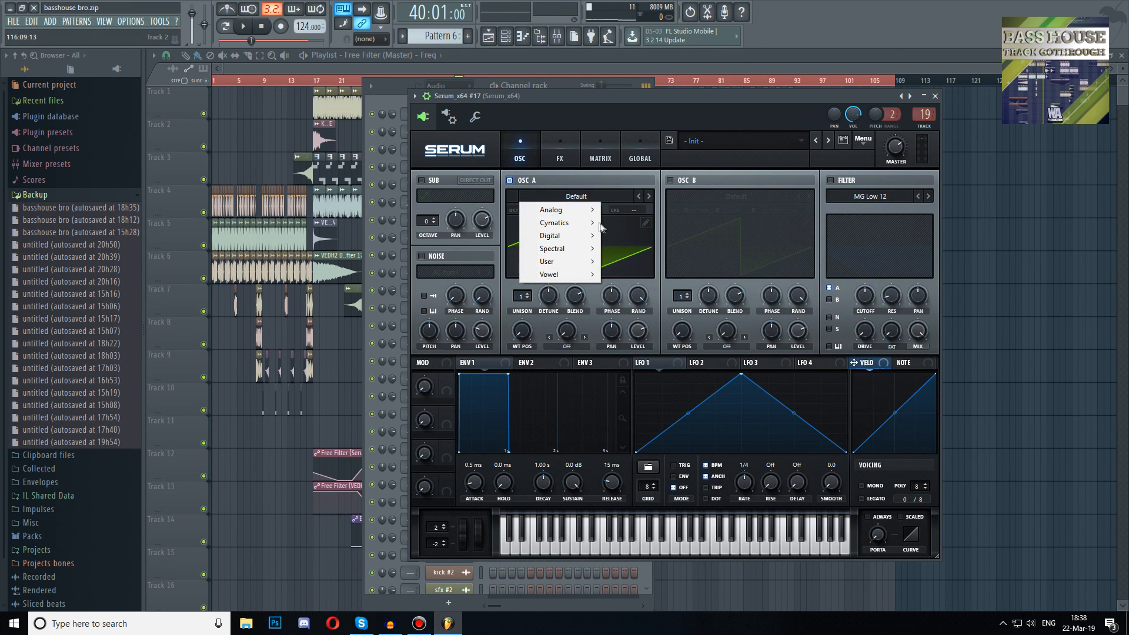
pyautogui.moveTo(594, 212)
pyautogui.click(625, 229)
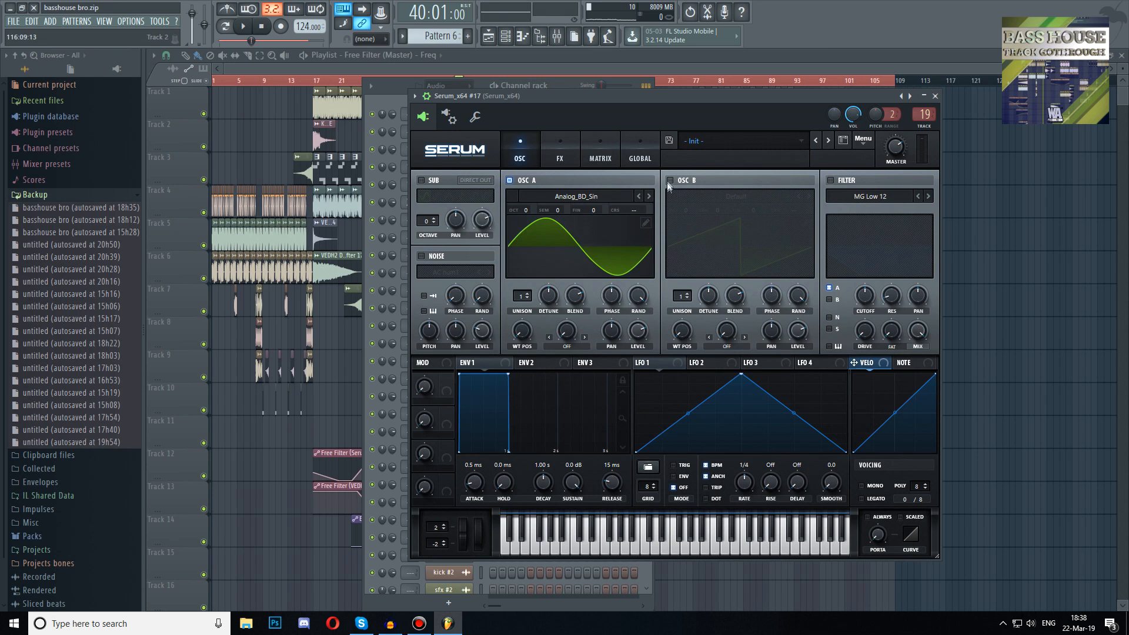
# Enable oscillator B, load the FFT_Add_3rds wavetable and push its wavetable position to maximum
pyautogui.click(670, 180)
pyautogui.click(739, 200)
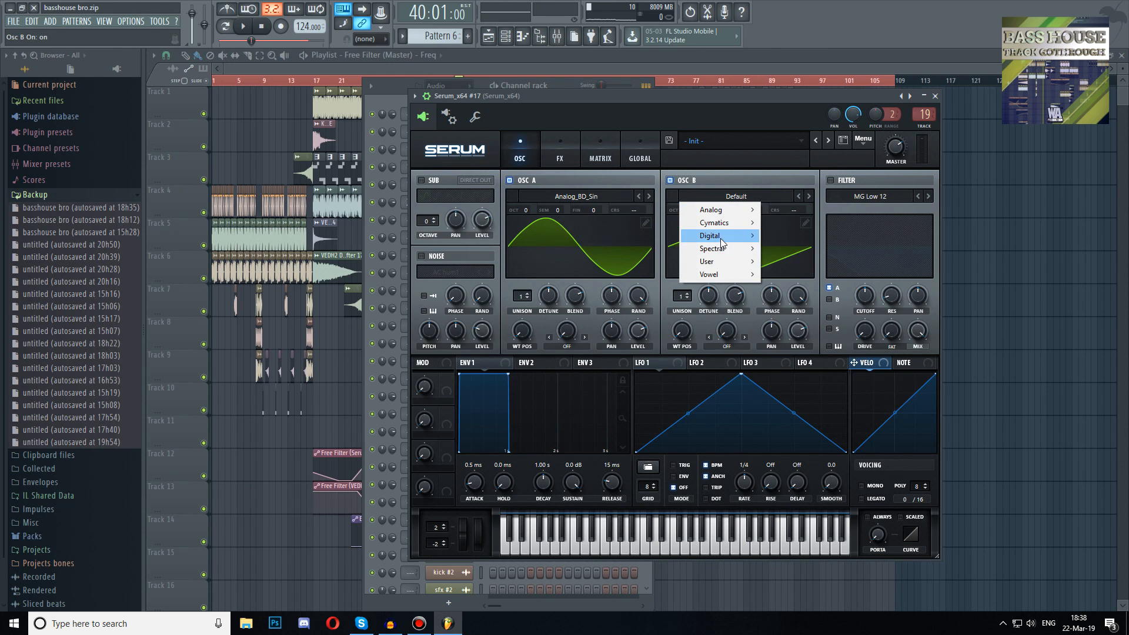
pyautogui.moveTo(727, 242)
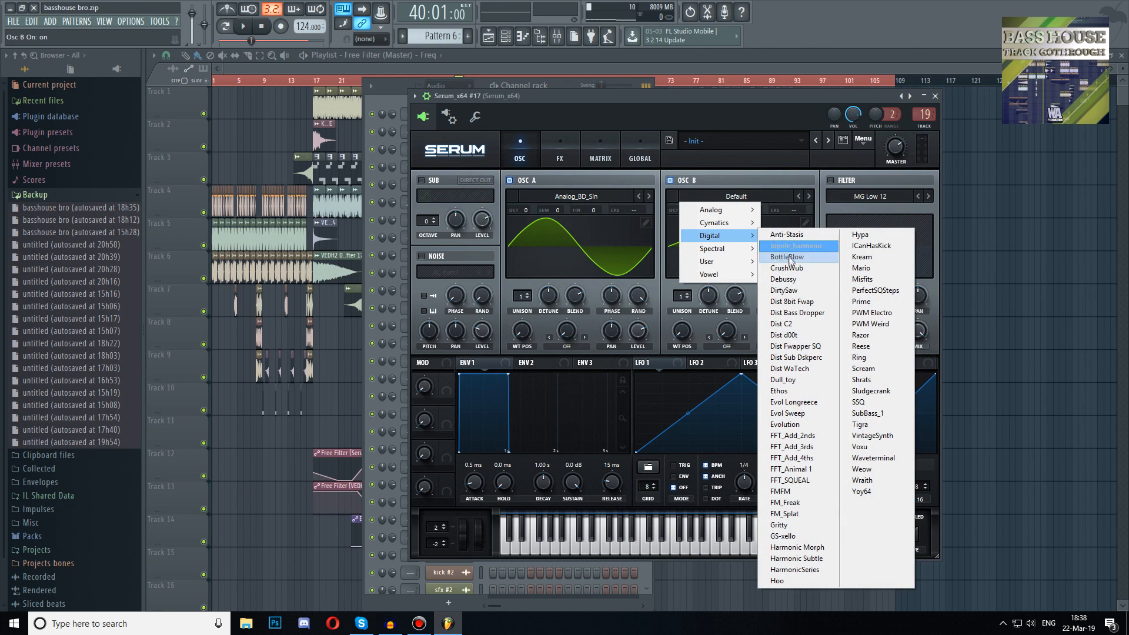
pyautogui.click(805, 447)
pyautogui.moveTo(682, 331); pyautogui.dragTo(663, 136)
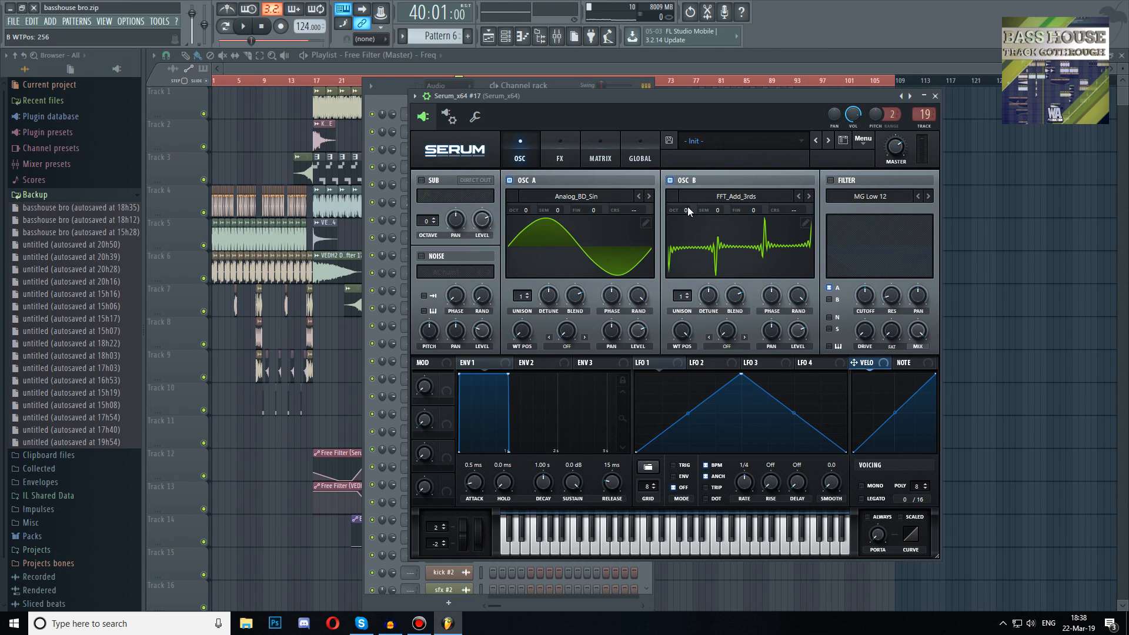
# Set oscillator A's octave to -2 and its warp mode to FM (from B)
pyautogui.moveTo(526, 210); pyautogui.dragTo(529, 251)
pyautogui.click(577, 347)
pyautogui.click(639, 291)
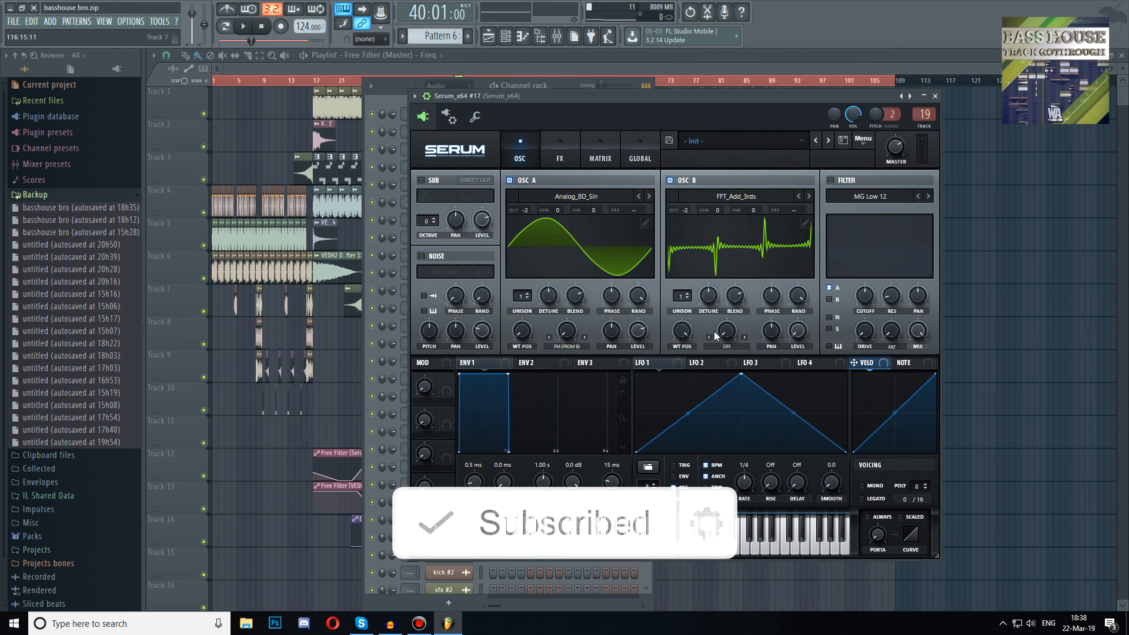
# Reshape the LFO 1 curve into a sharp rise with a curved decaying fall
pyautogui.moveTo(742, 380); pyautogui.dragTo(697, 368)
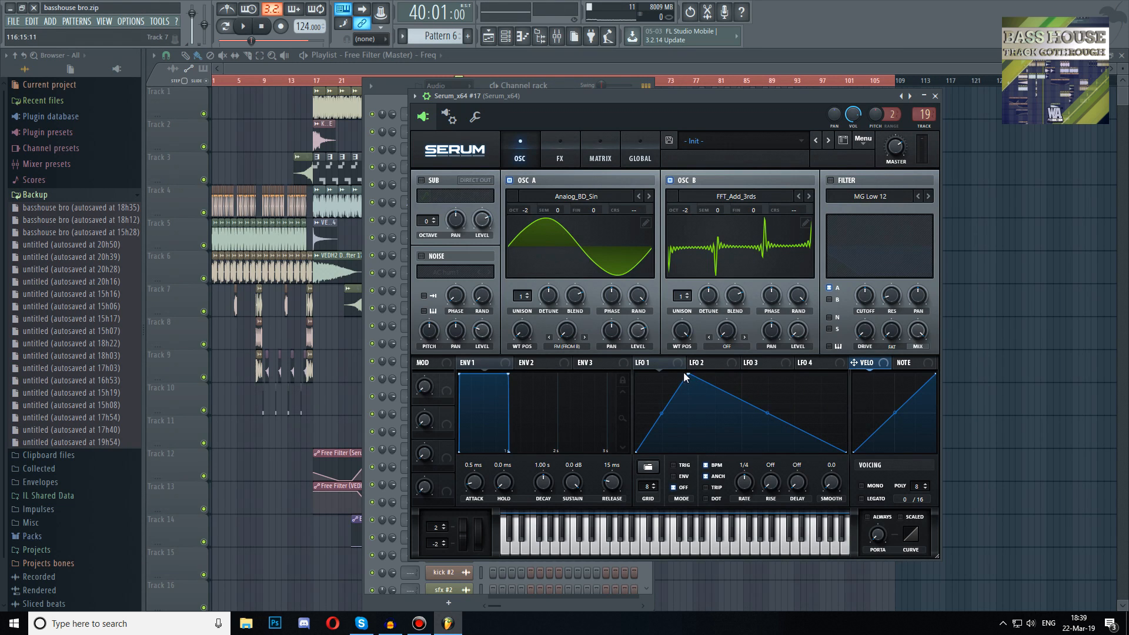
pyautogui.doubleClick(795, 395)
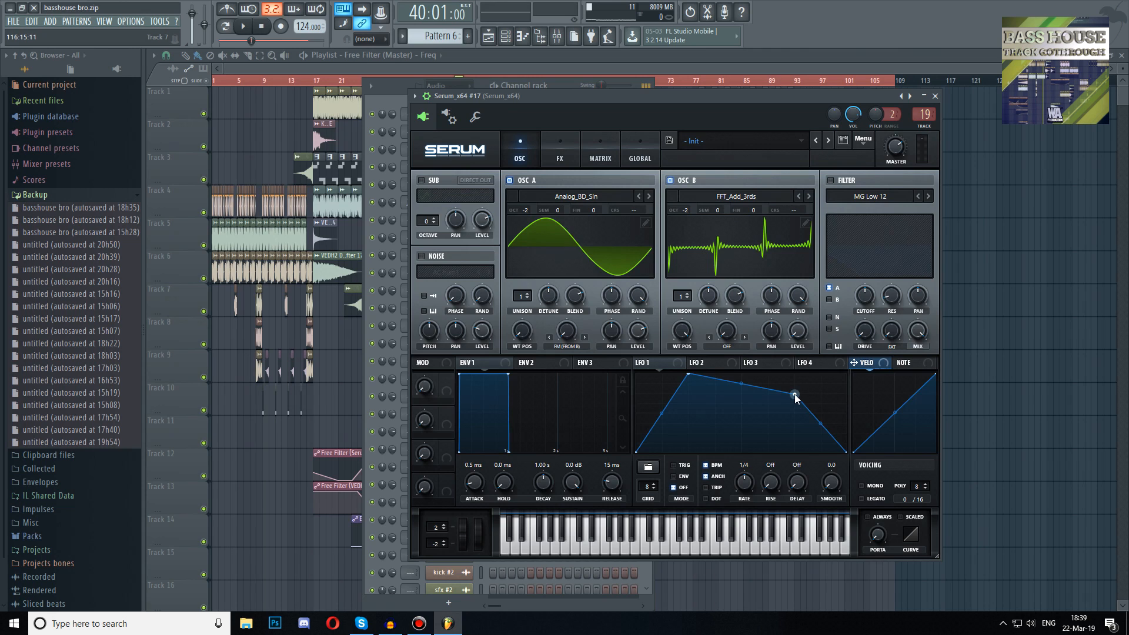
pyautogui.moveTo(794, 397); pyautogui.dragTo(681, 369)
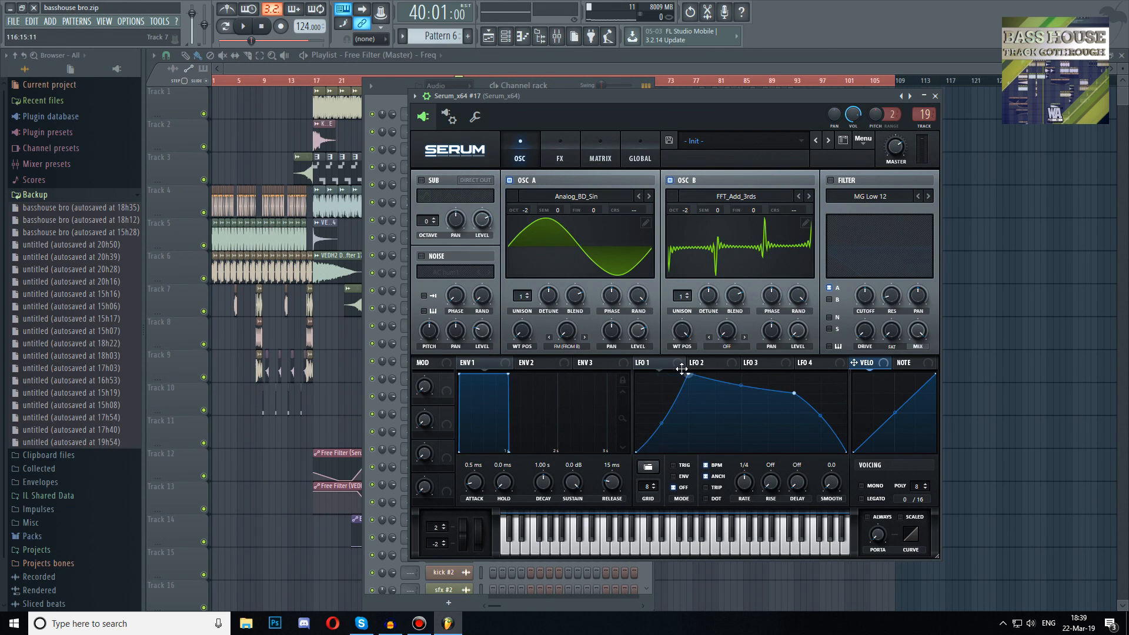
# Enable the filter, route oscillator B through it, and lower the cutoff
pyautogui.click(835, 179)
pyautogui.click(830, 299)
pyautogui.moveTo(872, 303); pyautogui.dragTo(809, 400)
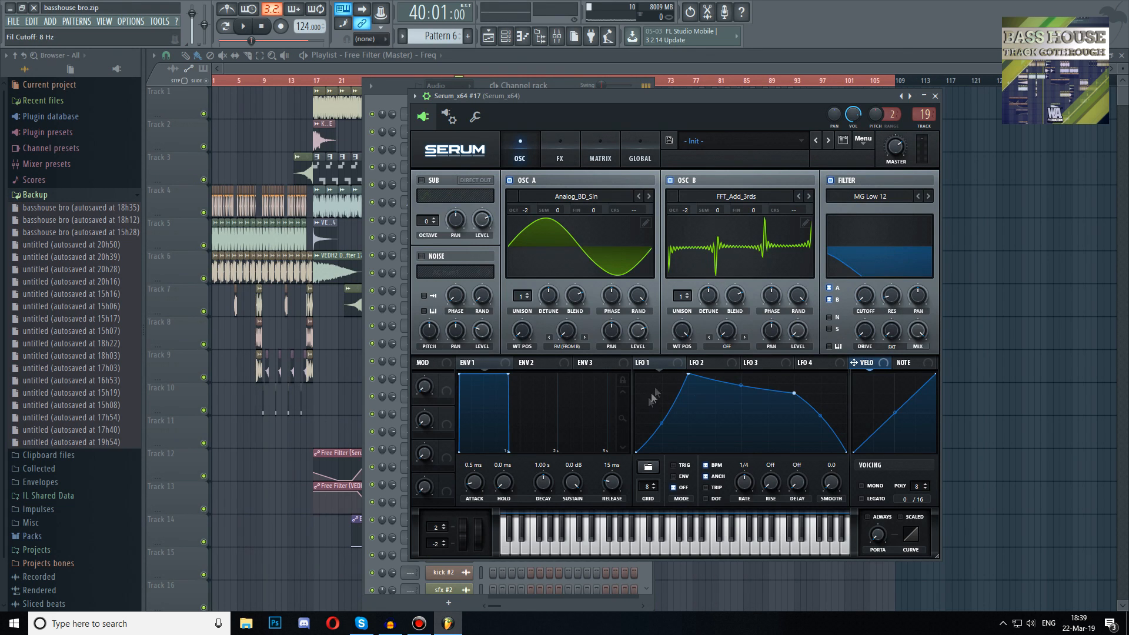
# Assign LFO 1 to the filter cutoff and audition a note
pyautogui.moveTo(675, 362); pyautogui.dragTo(1039, 389)
pyautogui.moveTo(880, 296); pyautogui.dragTo(863, 298)
pyautogui.press('z')
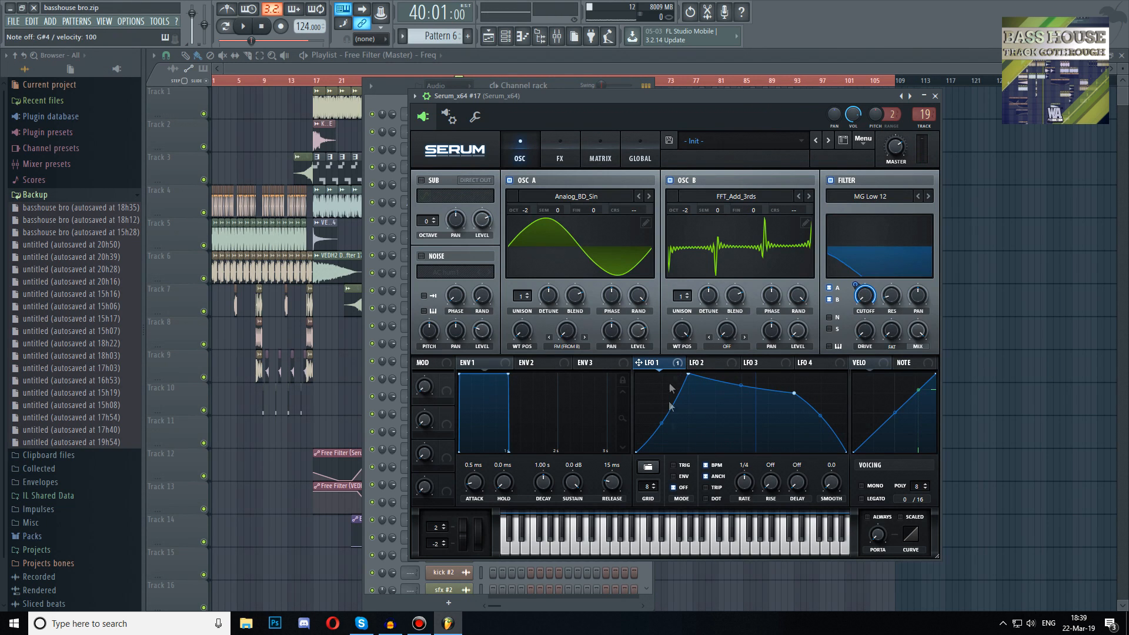
# Set LFO 1 to trigger mode and route it to oscillator A's warp amount by 43
pyautogui.click(684, 465)
pyautogui.moveTo(677, 364); pyautogui.dragTo(563, 335)
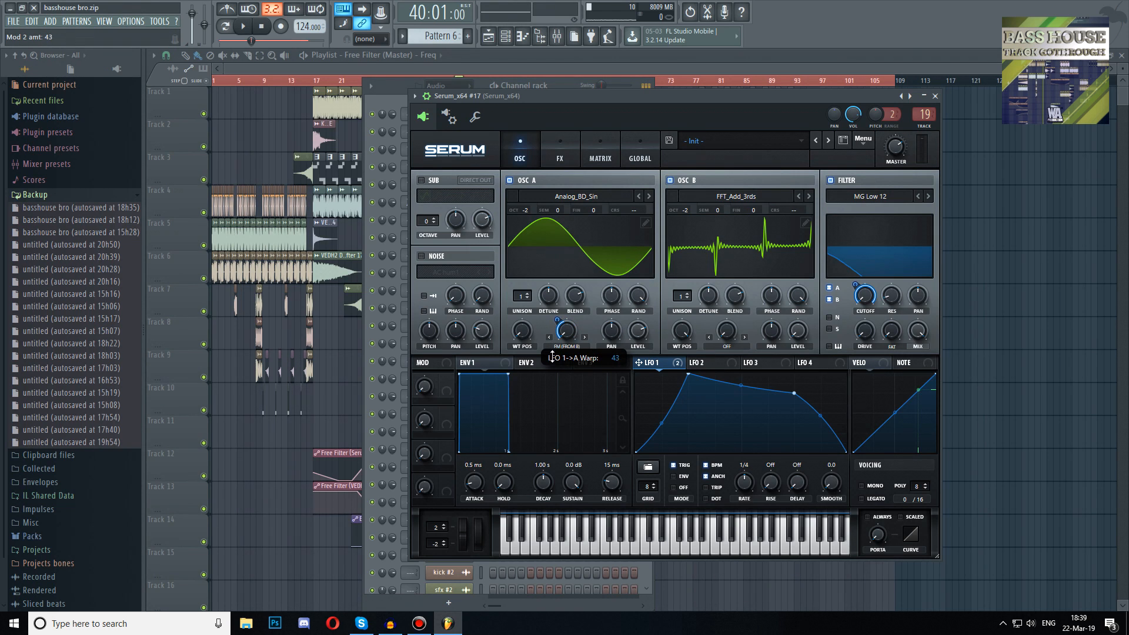
pyautogui.moveTo(550, 358); pyautogui.dragTo(564, 330)
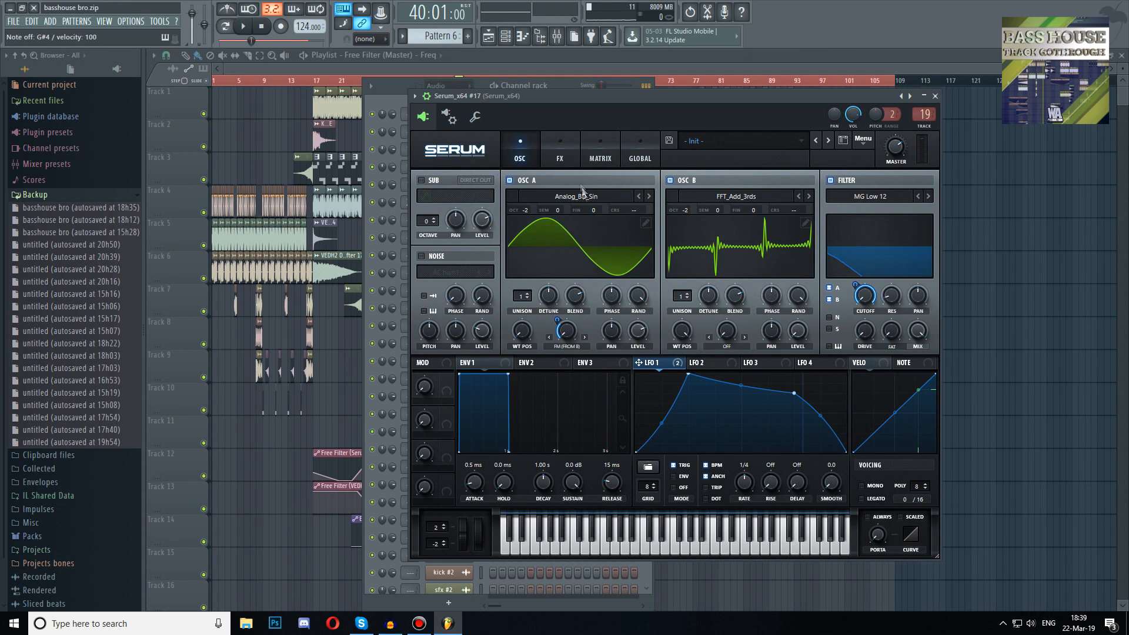
# Enable the Distortion effect, set its mode to Tube, and raise the drive to 75%
pyautogui.click(559, 159)
pyautogui.click(426, 200)
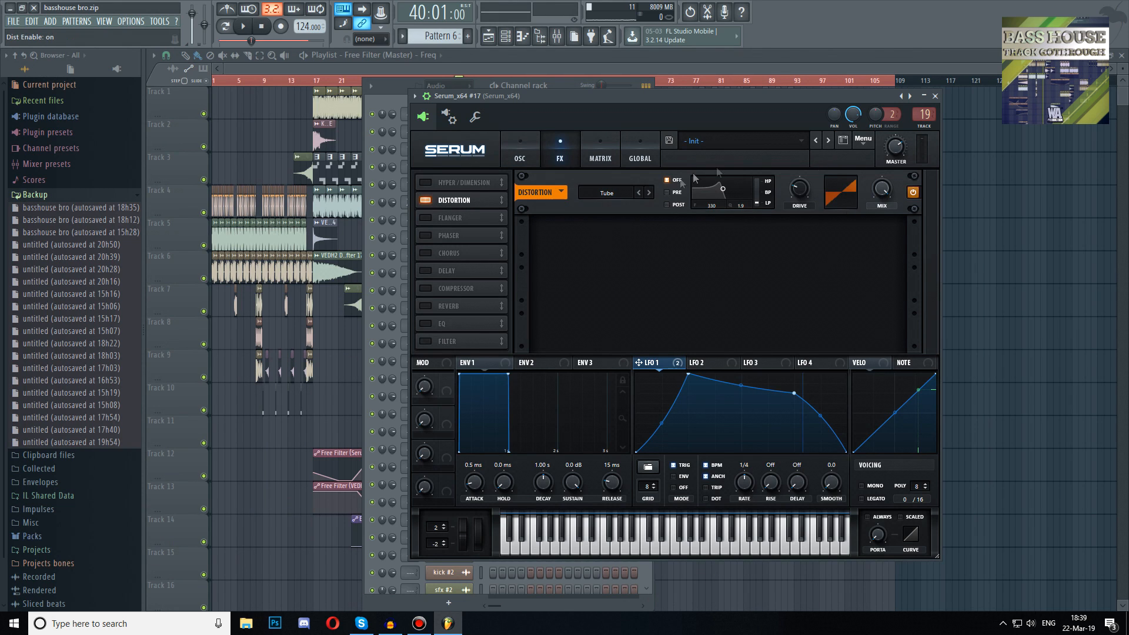
pyautogui.click(650, 193)
pyautogui.click(650, 193)
pyautogui.click(649, 192)
pyautogui.click(639, 192)
pyautogui.click(639, 192)
pyautogui.click(639, 193)
pyautogui.click(640, 193)
pyautogui.scroll(5, 809, 182)
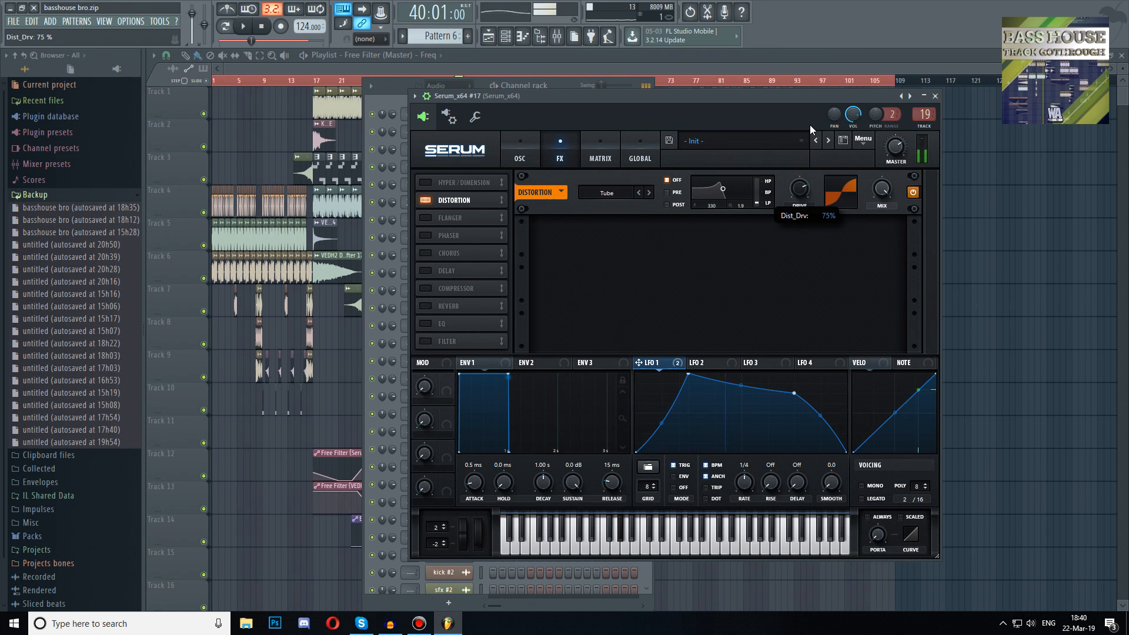
# Enable the EQ and boost its high band, adjusting the frequency and gain
pyautogui.click(424, 323)
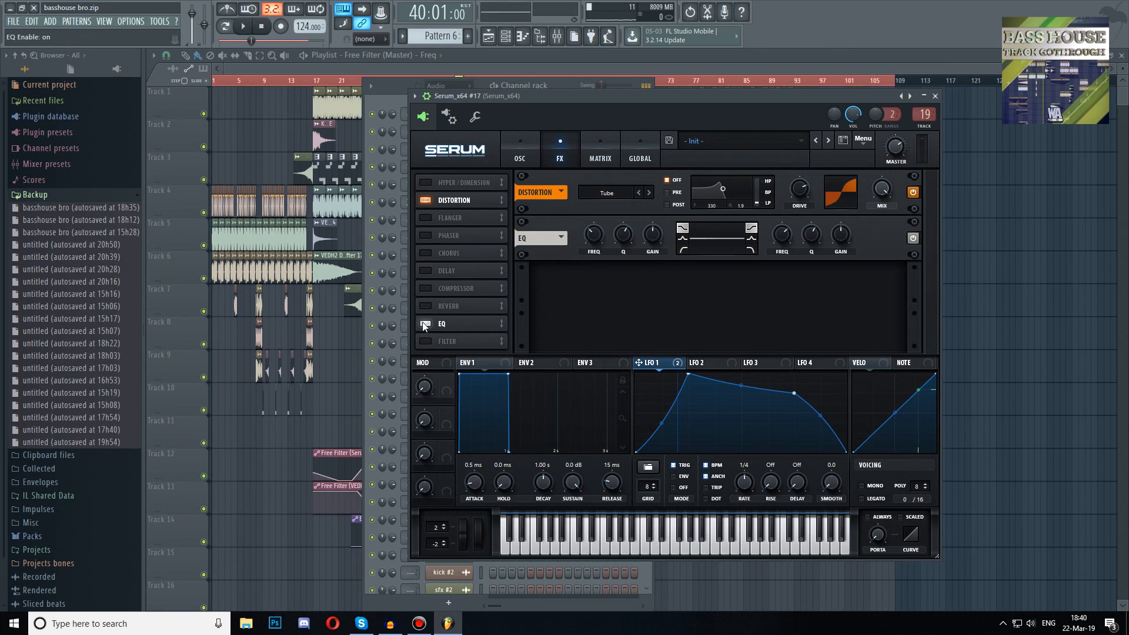
pyautogui.moveTo(842, 235); pyautogui.dragTo(788, 97)
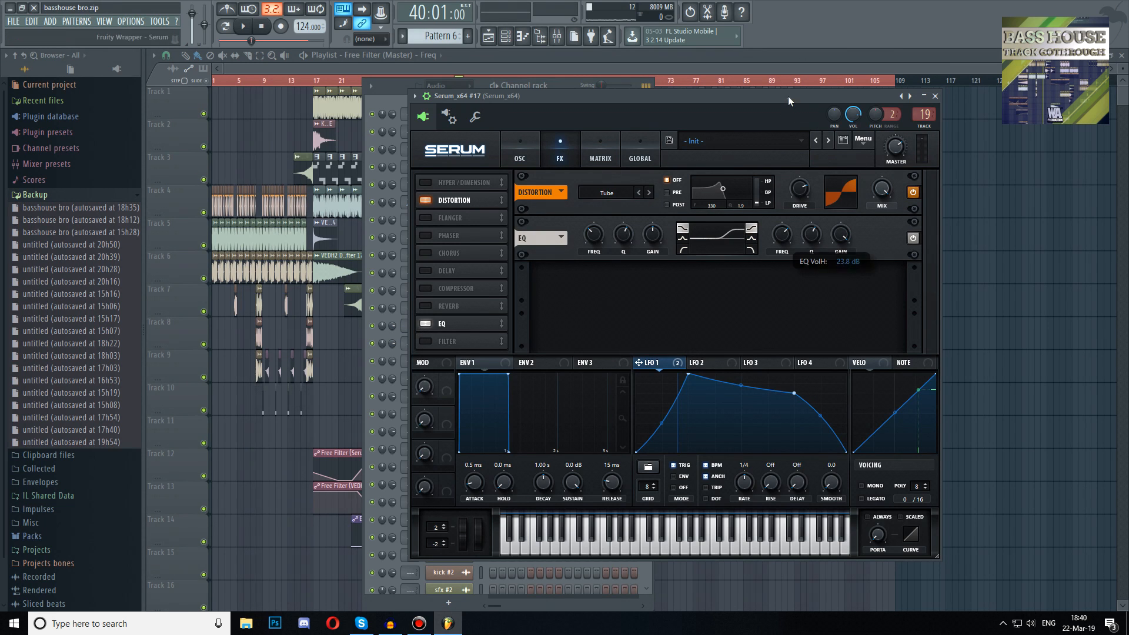
pyautogui.moveTo(787, 228); pyautogui.dragTo(774, 255)
pyautogui.moveTo(831, 229)
pyautogui.mouseDown()
pyautogui.moveTo(827, 258)
pyautogui.moveTo(780, 227)
pyautogui.moveTo(838, 238)
pyautogui.moveTo(845, 230)
pyautogui.moveTo(833, 221)
pyautogui.mouseUp()
pyautogui.press('h')
# Raise the master volume to 78% and audition several notes
pyautogui.moveTo(897, 151); pyautogui.dragTo(898, 141)
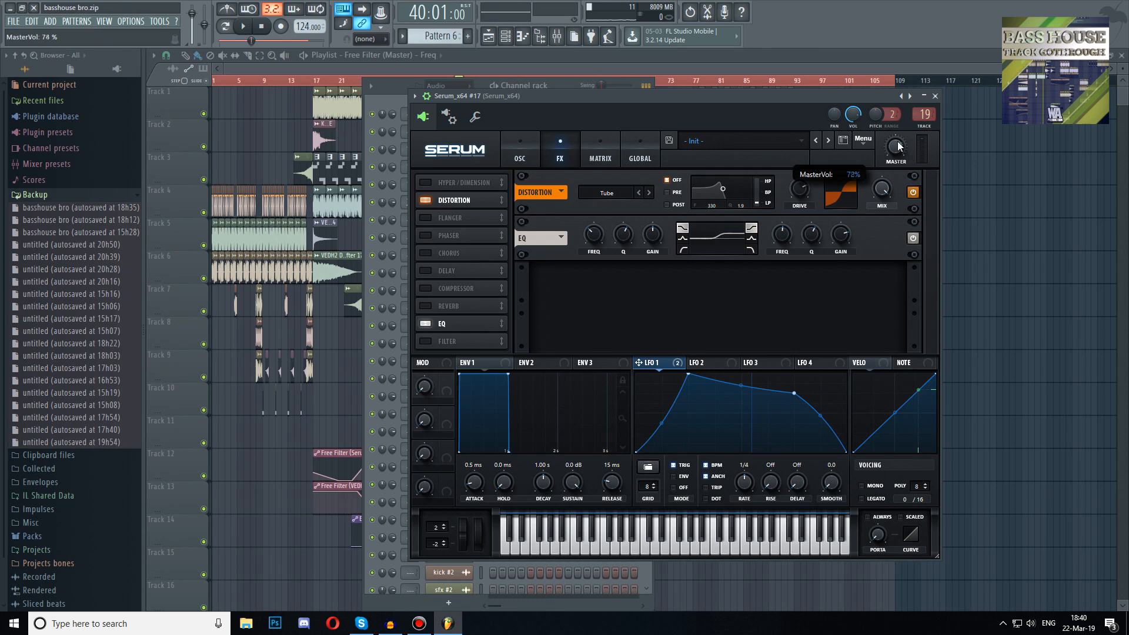
pyautogui.press('v')
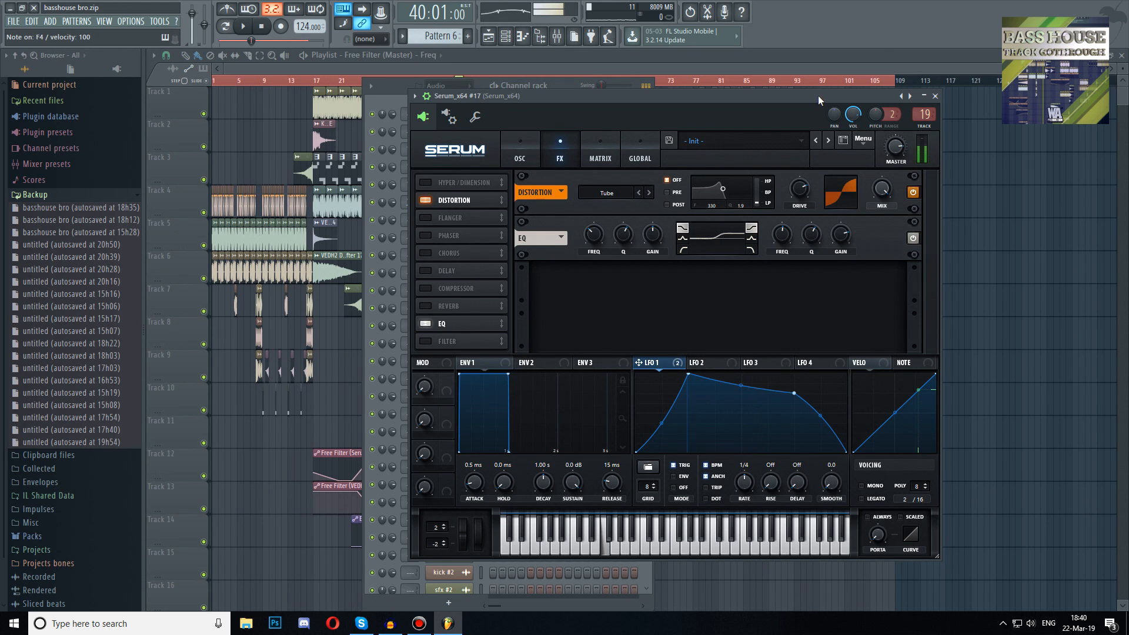
pyautogui.press('h')
pyautogui.press('d')
pyautogui.press('x')
pyautogui.press('b')
# Try the Diode 1 distortion mode with a lower drive while auditioning notes
pyautogui.click(649, 193)
pyautogui.click(649, 192)
pyautogui.click(649, 192)
pyautogui.press('v')
pyautogui.press('h')
pyautogui.moveTo(805, 199); pyautogui.dragTo(798, 247)
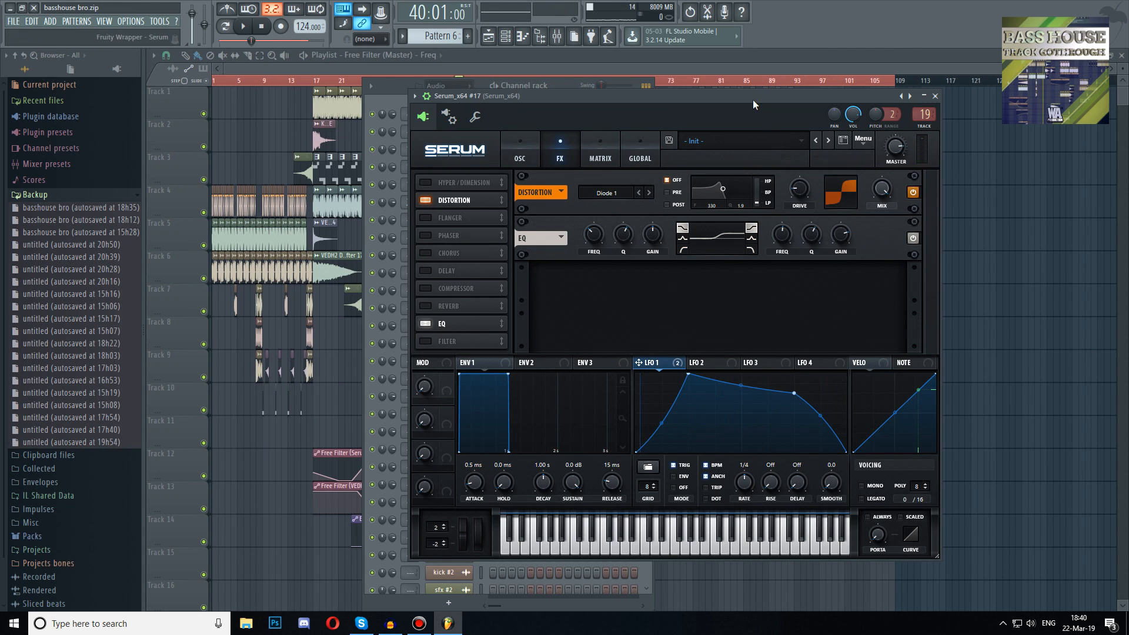
pyautogui.press('x')
pyautogui.press('h')
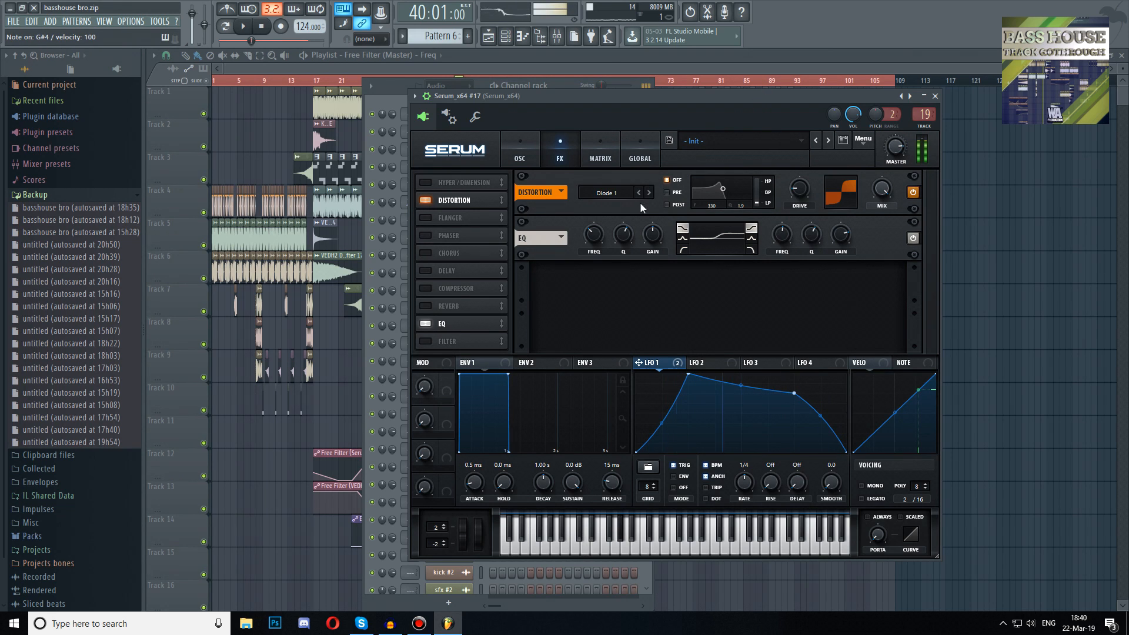
# Try Diode 2 at about 36% drive, stepping the distortion mode on through Sin Fold, Zero-Square and Downsample
pyautogui.click(648, 195)
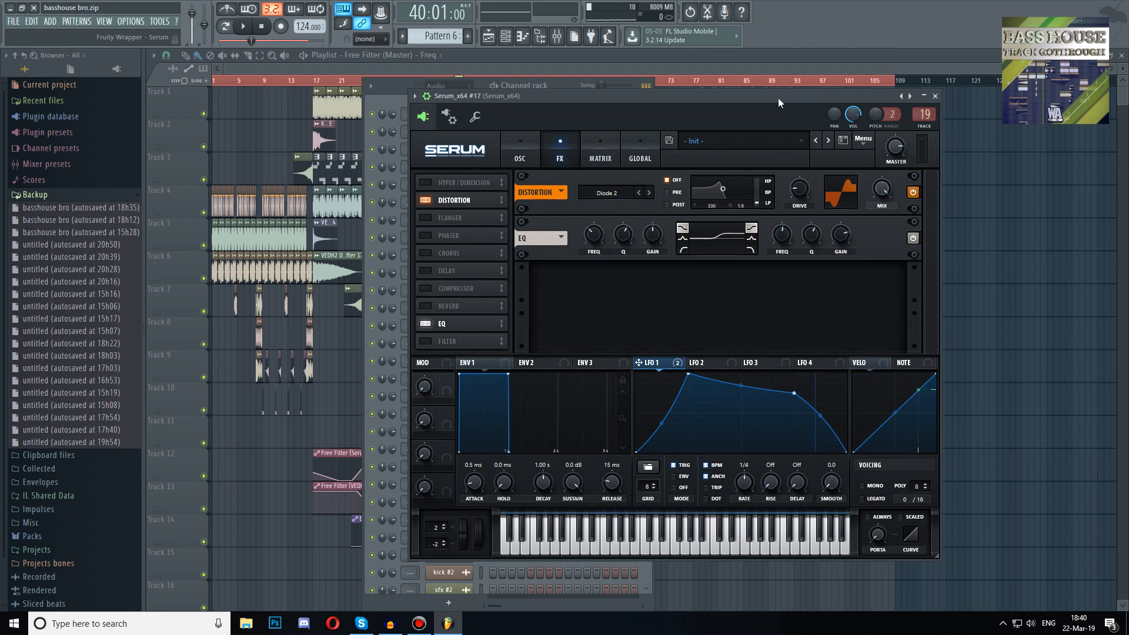
pyautogui.moveTo(804, 196); pyautogui.dragTo(812, 138)
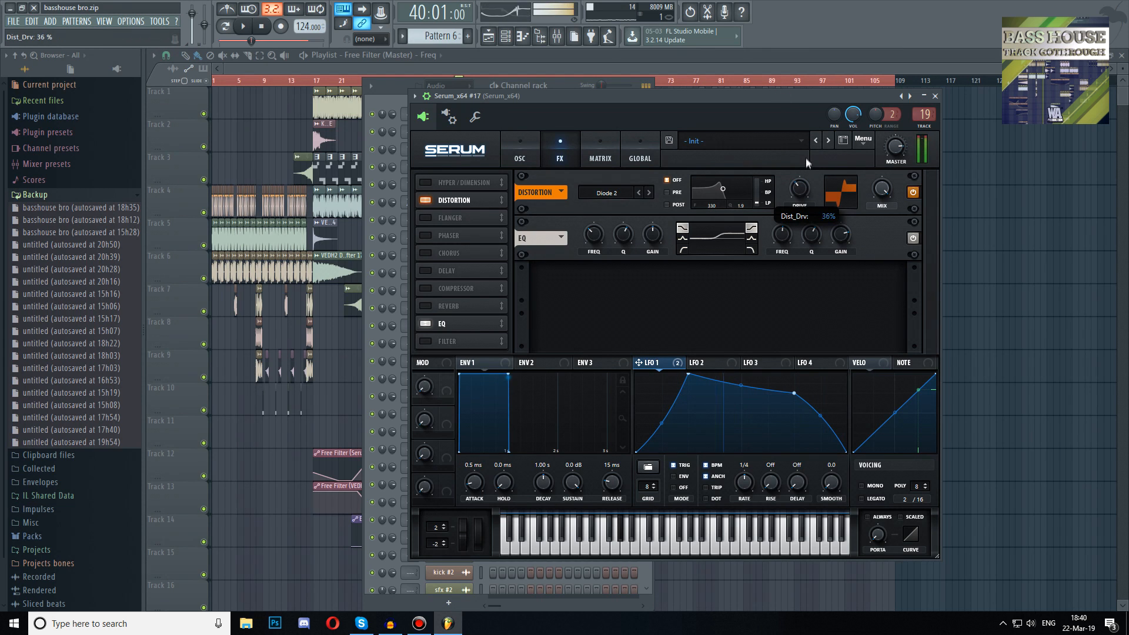
pyautogui.click(649, 192)
pyautogui.moveTo(799, 188)
pyautogui.mouseDown()
pyautogui.moveTo(788, 221)
pyautogui.moveTo(804, 181)
pyautogui.mouseUp()
pyautogui.click(649, 193)
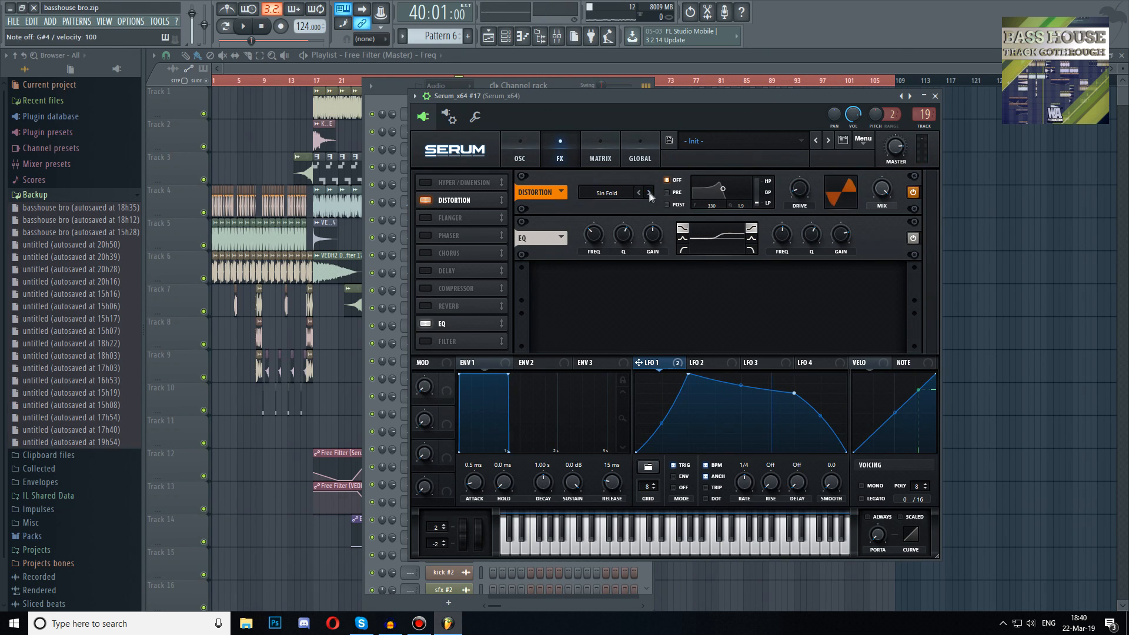
pyautogui.click(650, 192)
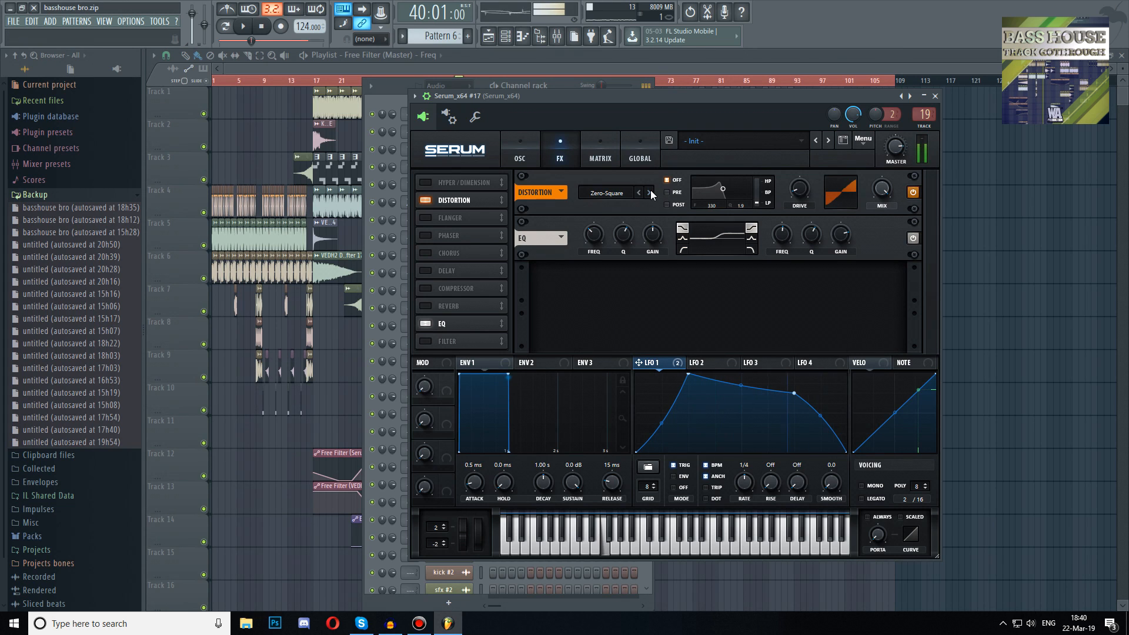
pyautogui.click(650, 193)
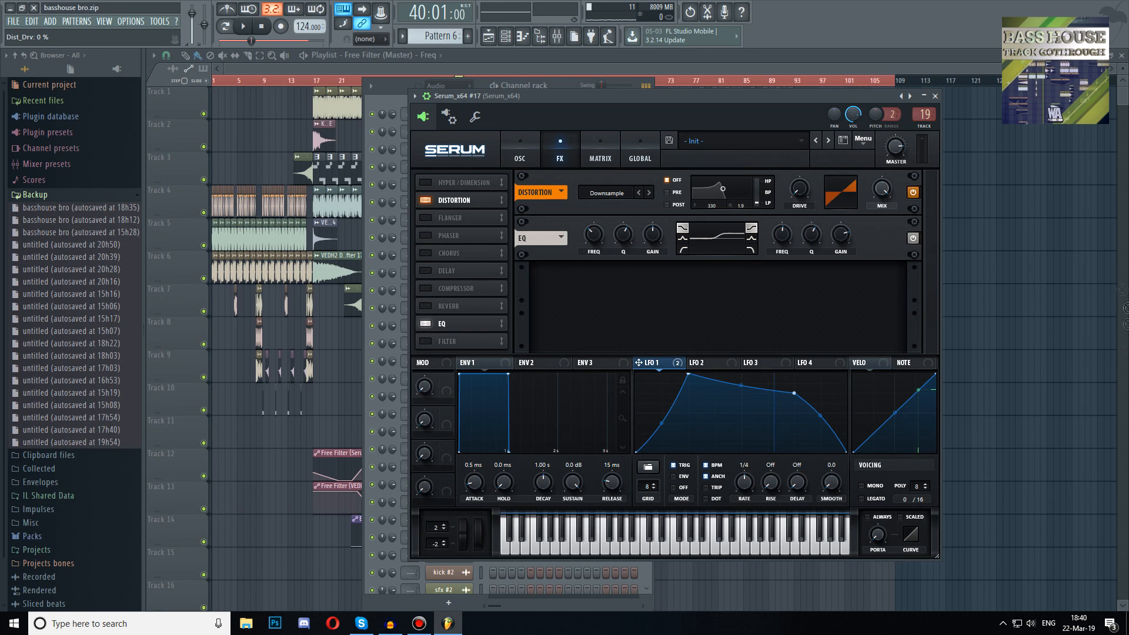
# Modulate the distortion drive from LFO 1 by 46 and switch the distortion mode to Asym
pyautogui.moveTo(792, 191); pyautogui.dragTo(783, 192)
pyautogui.moveTo(781, 187); pyautogui.dragTo(780, 201)
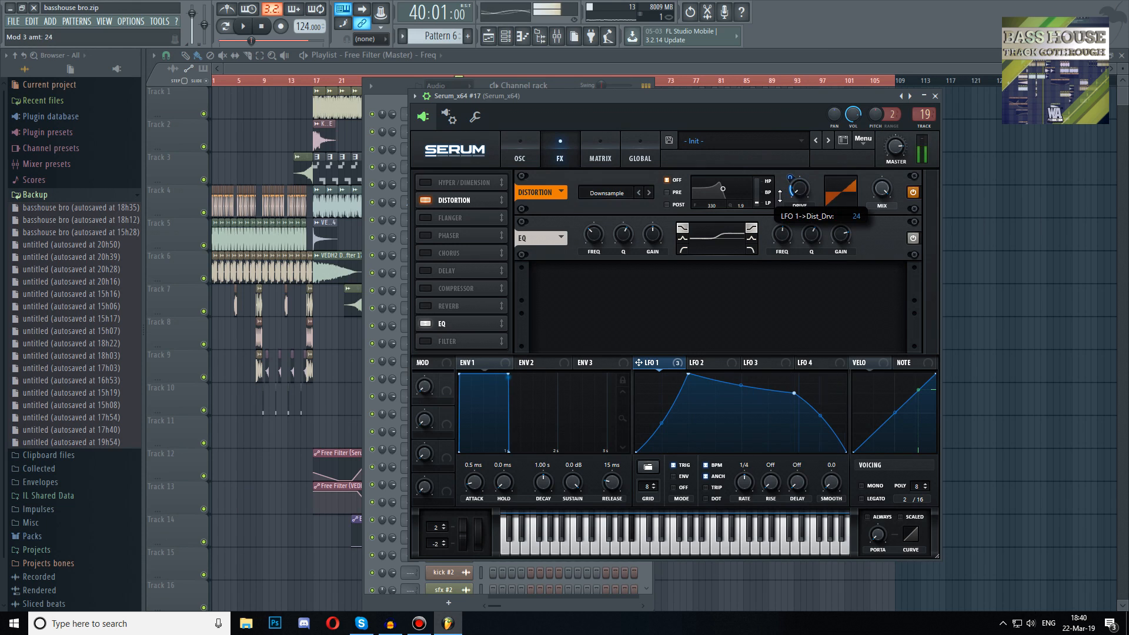
pyautogui.click(649, 192)
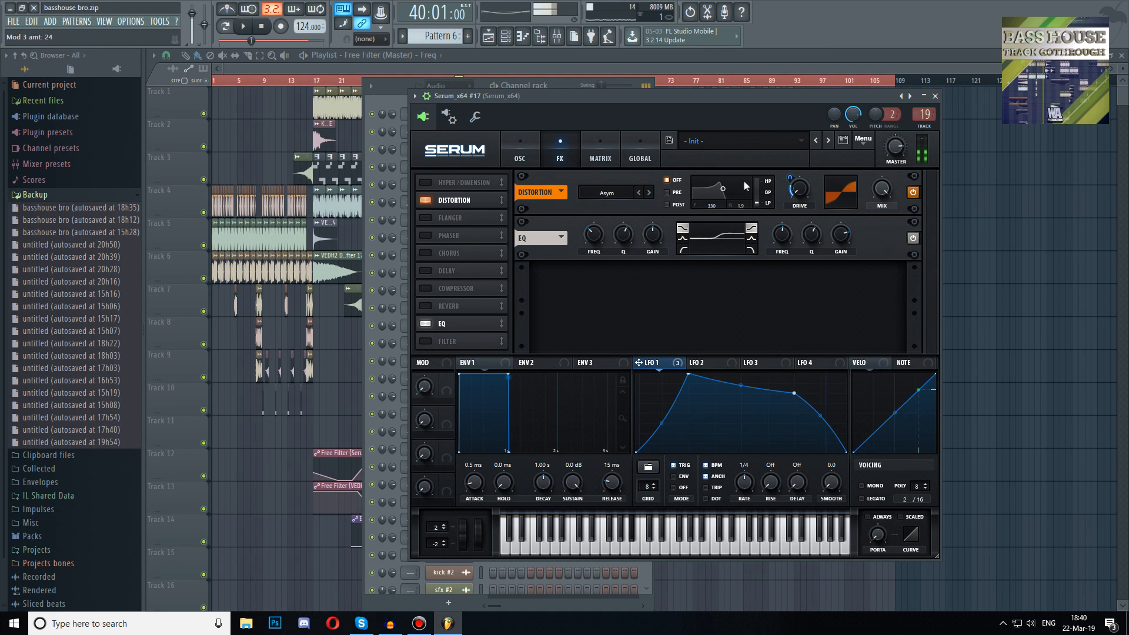
pyautogui.moveTo(790, 177); pyautogui.dragTo(791, 164)
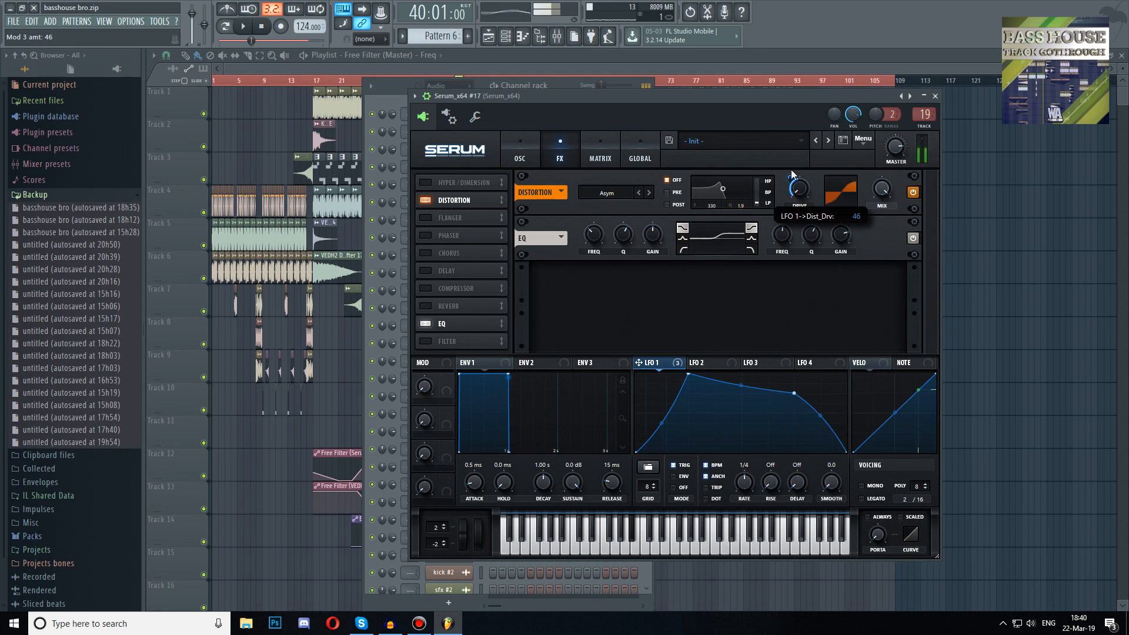
# Audition a few notes, then browse the channel rack and reopen the Serum channel's plugin window
pyautogui.press('v')
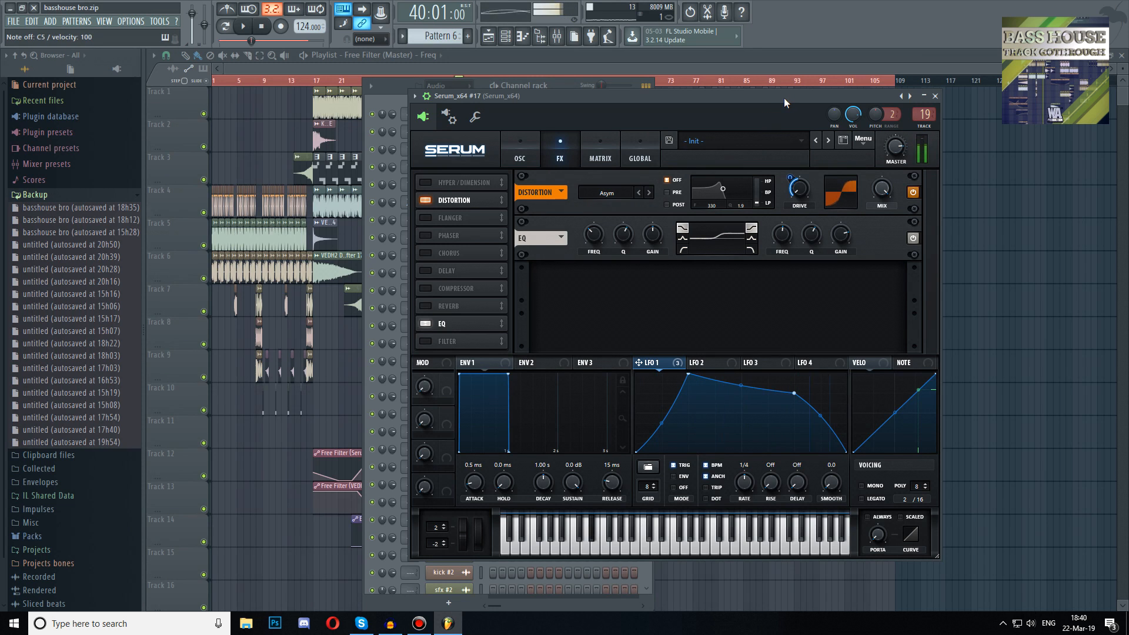
pyautogui.press('d')
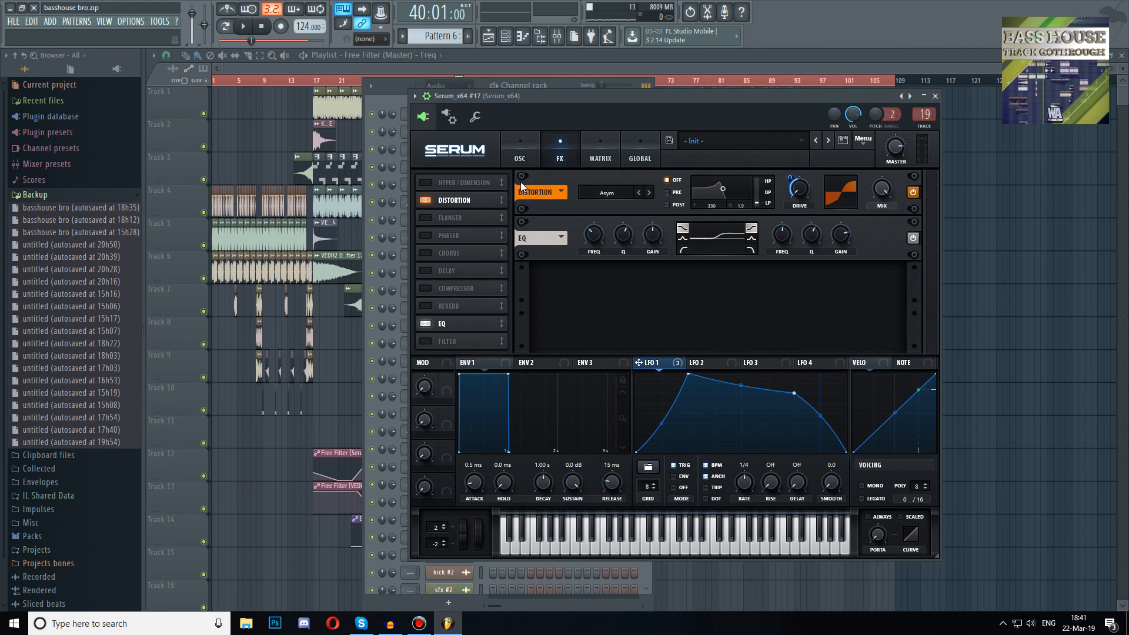
pyautogui.click(515, 165)
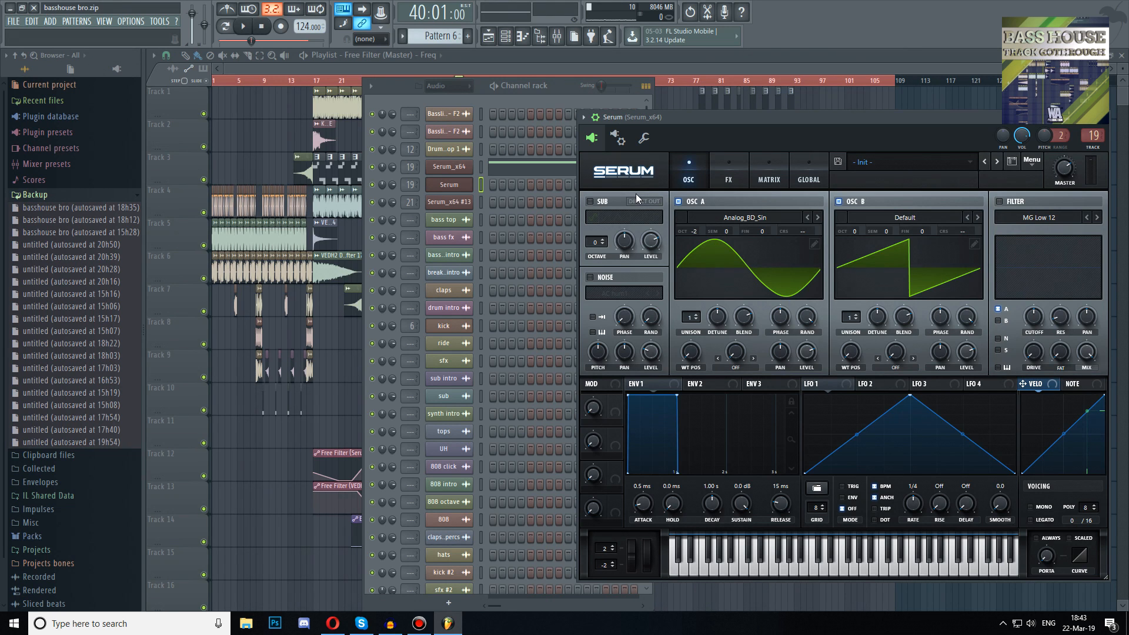
pyautogui.click(551, 76)
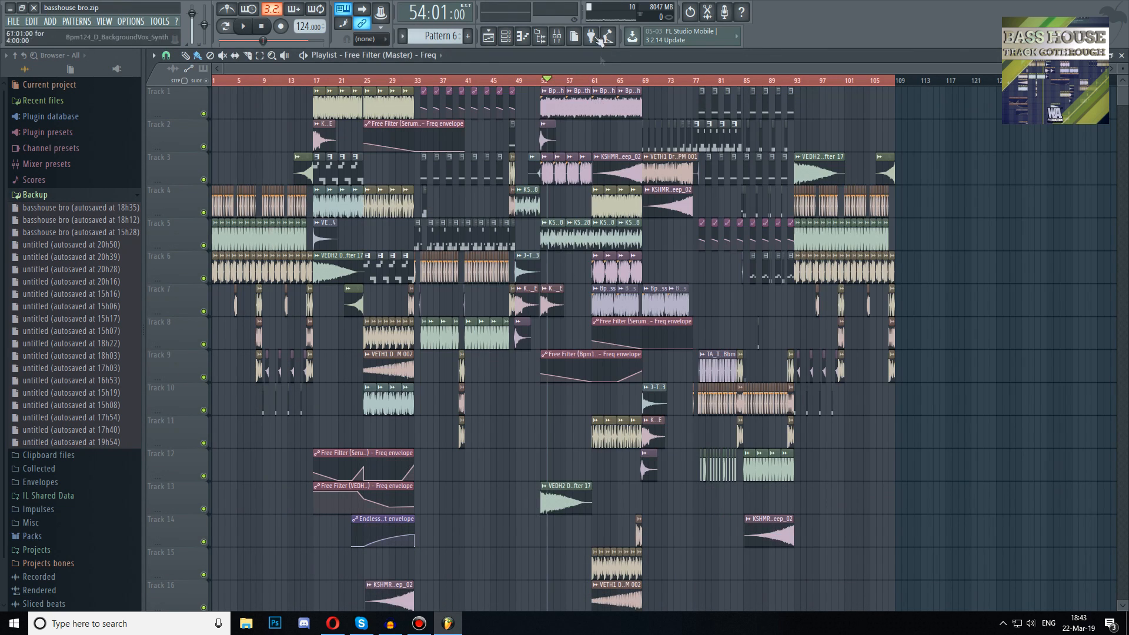
pyautogui.click(505, 37)
pyautogui.scroll(-15, 501, 412)
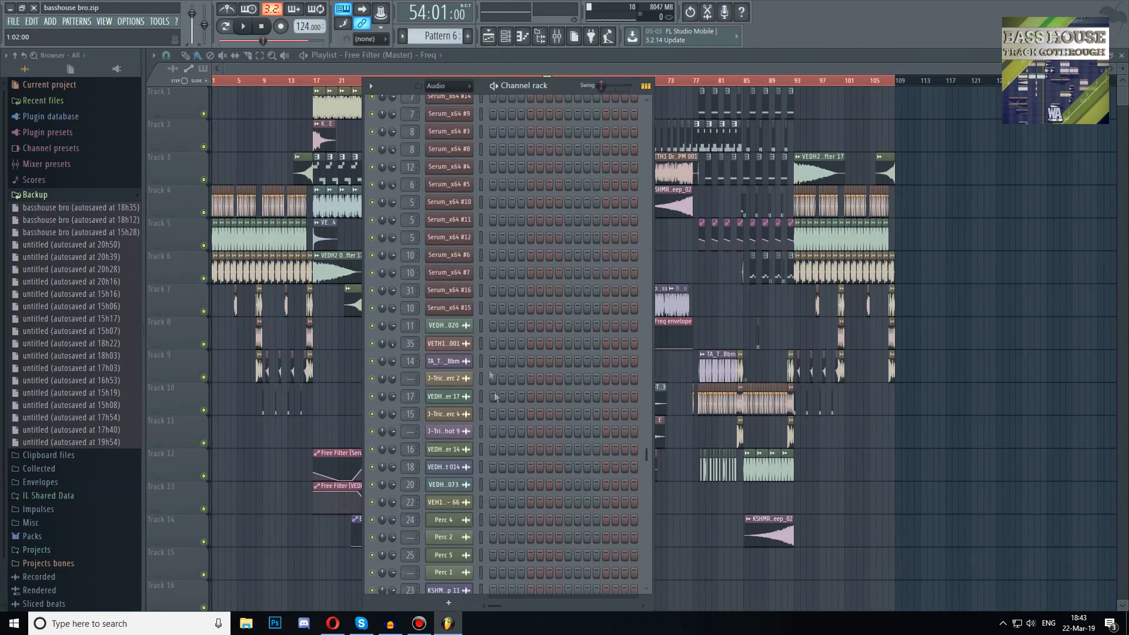
pyautogui.click(462, 274)
pyautogui.press('Escape')
pyautogui.scroll(15, 469, 269)
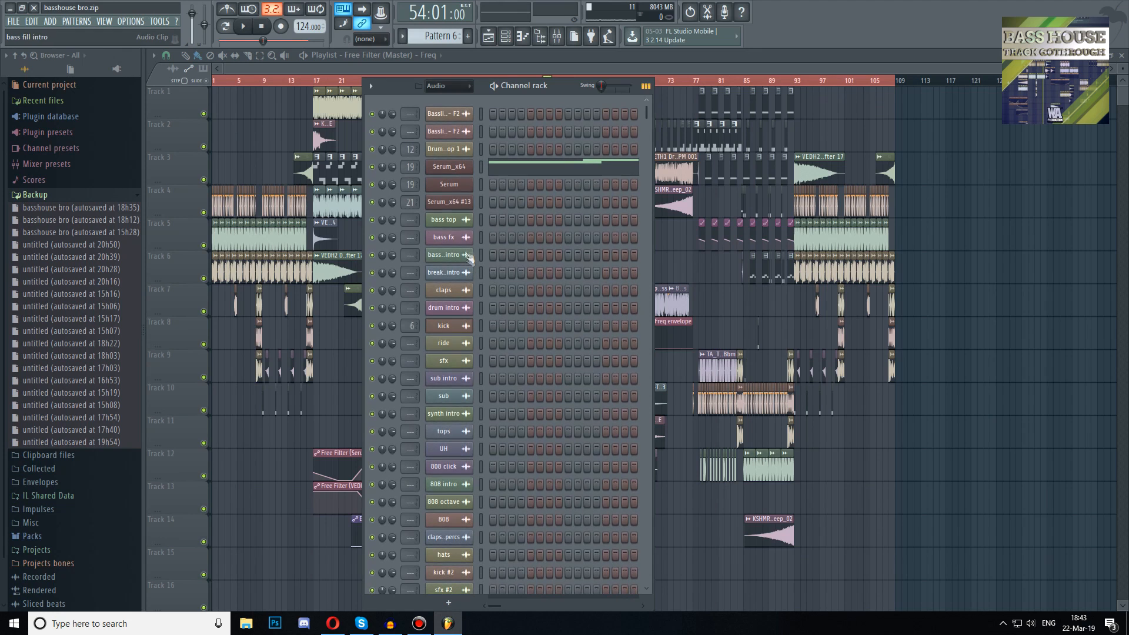
pyautogui.click(453, 186)
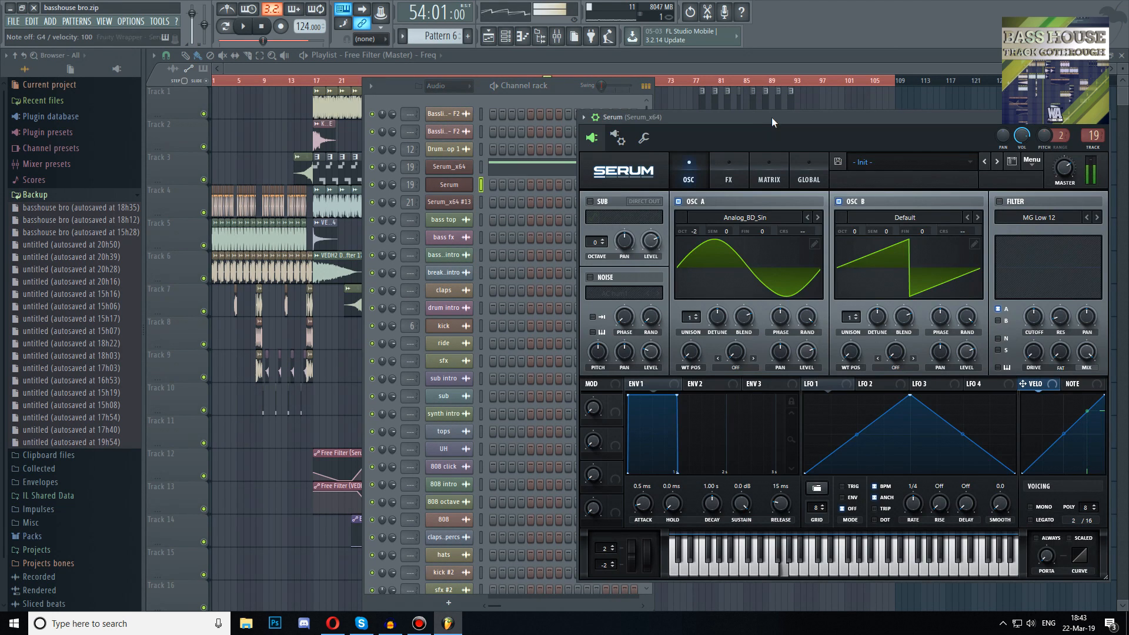
# Enable oscillator B with the CrushWub wavetable and sweep its wavetable position down to about 107
pyautogui.moveTo(772, 118); pyautogui.dragTo(686, 108)
pyautogui.click(673, 207)
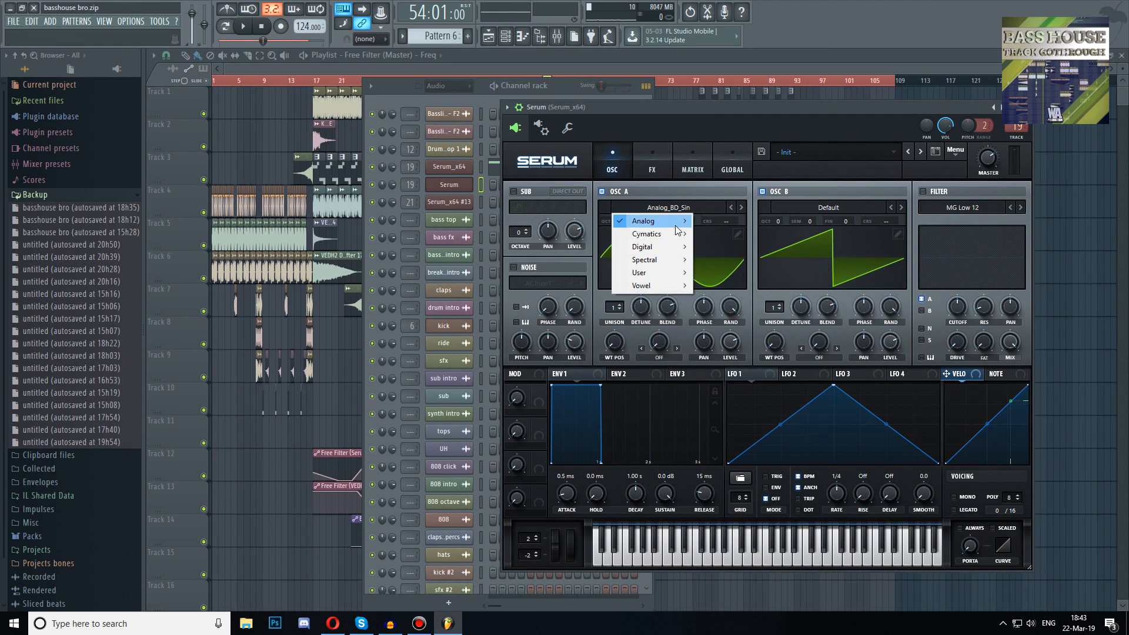
pyautogui.click(706, 116)
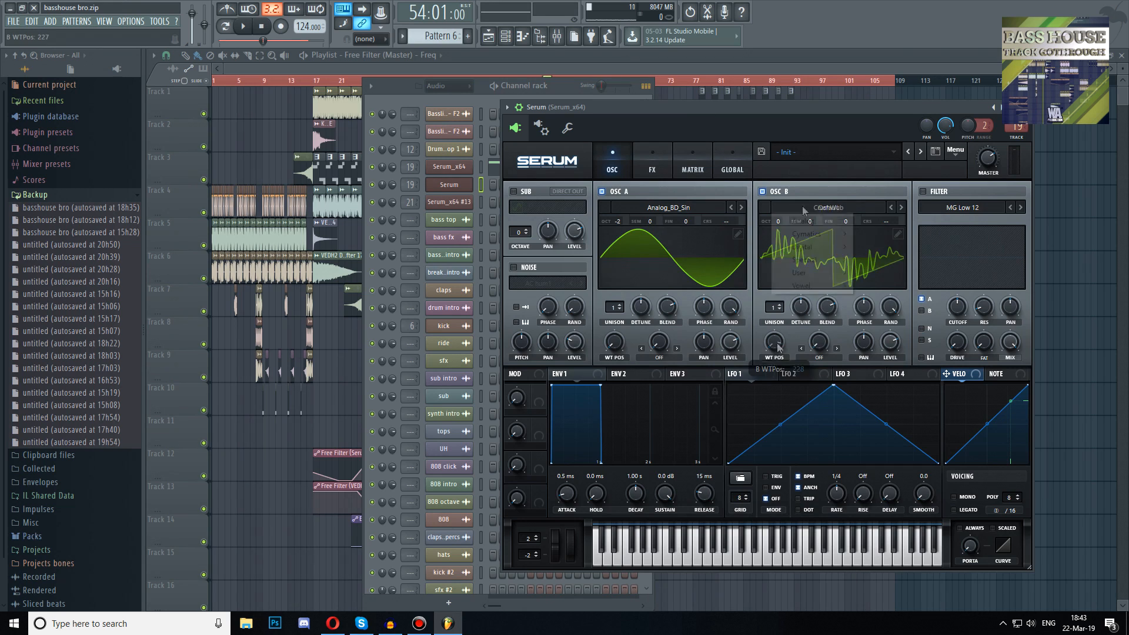
pyautogui.moveTo(774, 342); pyautogui.dragTo(770, 307)
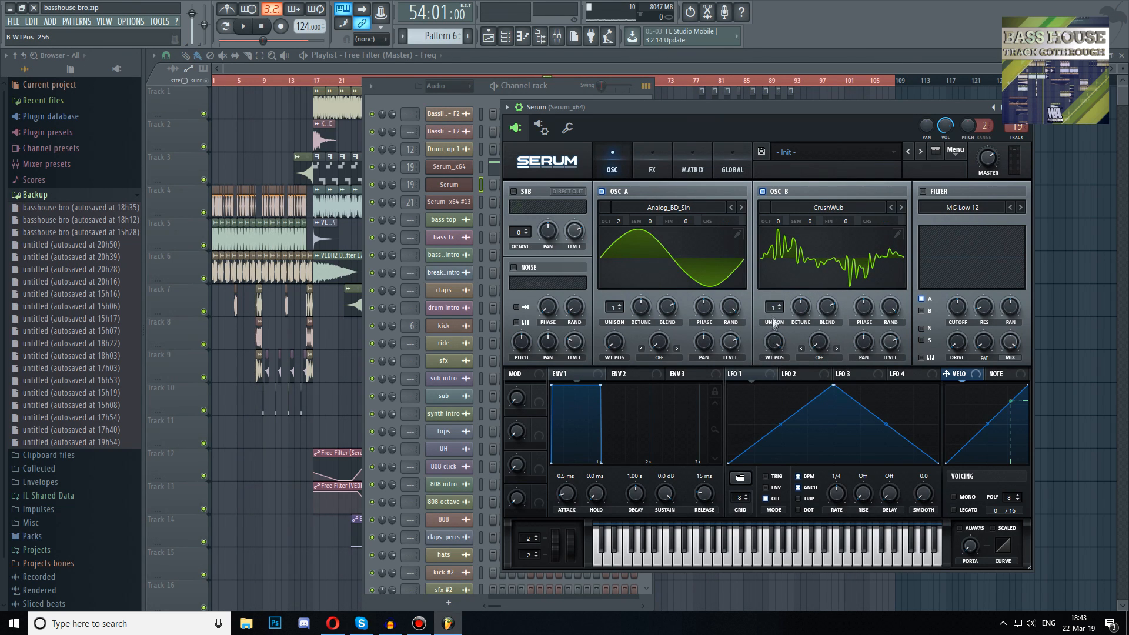
pyautogui.moveTo(772, 349); pyautogui.dragTo(753, 407)
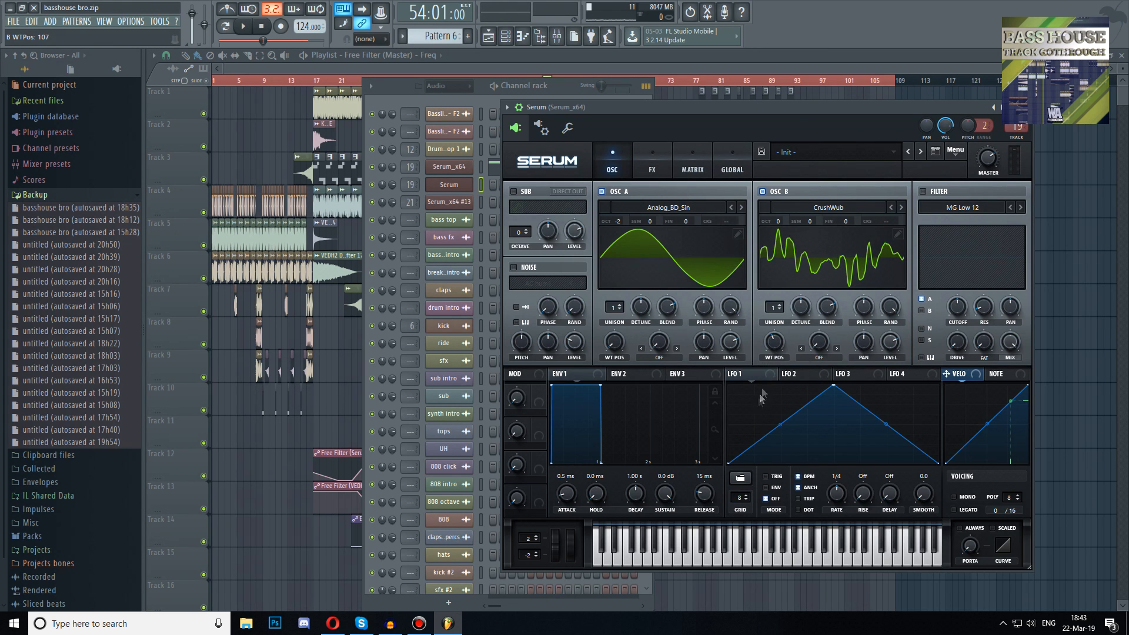
# Set oscillator B's octave to -2, enable the filter and route oscillator B through it
pyautogui.moveTo(779, 114); pyautogui.dragTo(722, 101)
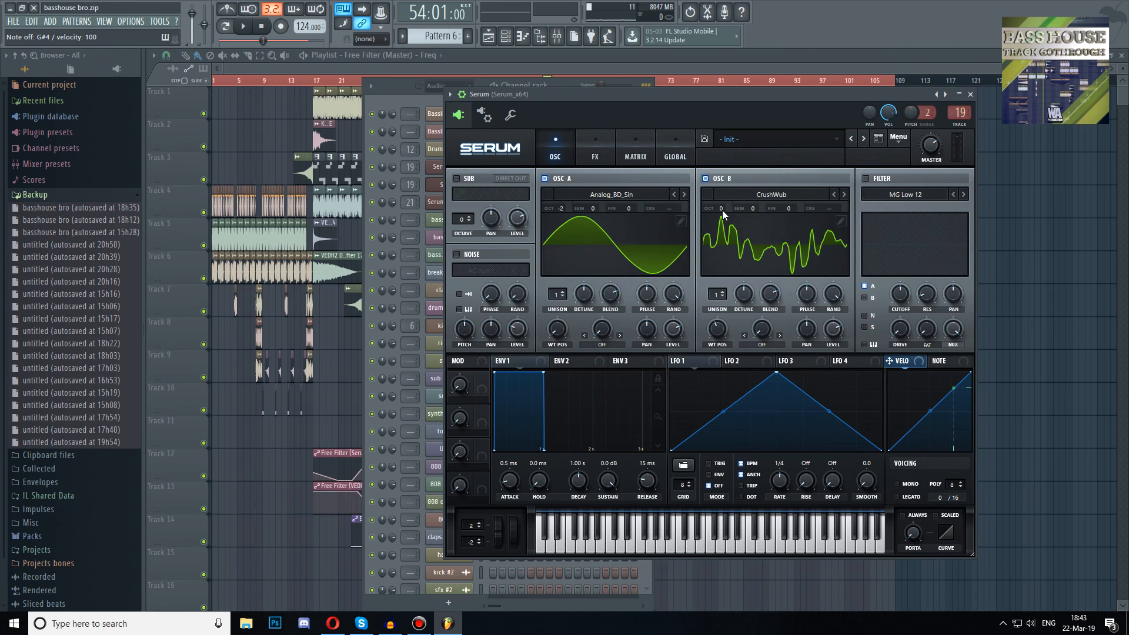
pyautogui.moveTo(721, 207); pyautogui.dragTo(714, 246)
pyautogui.click(865, 178)
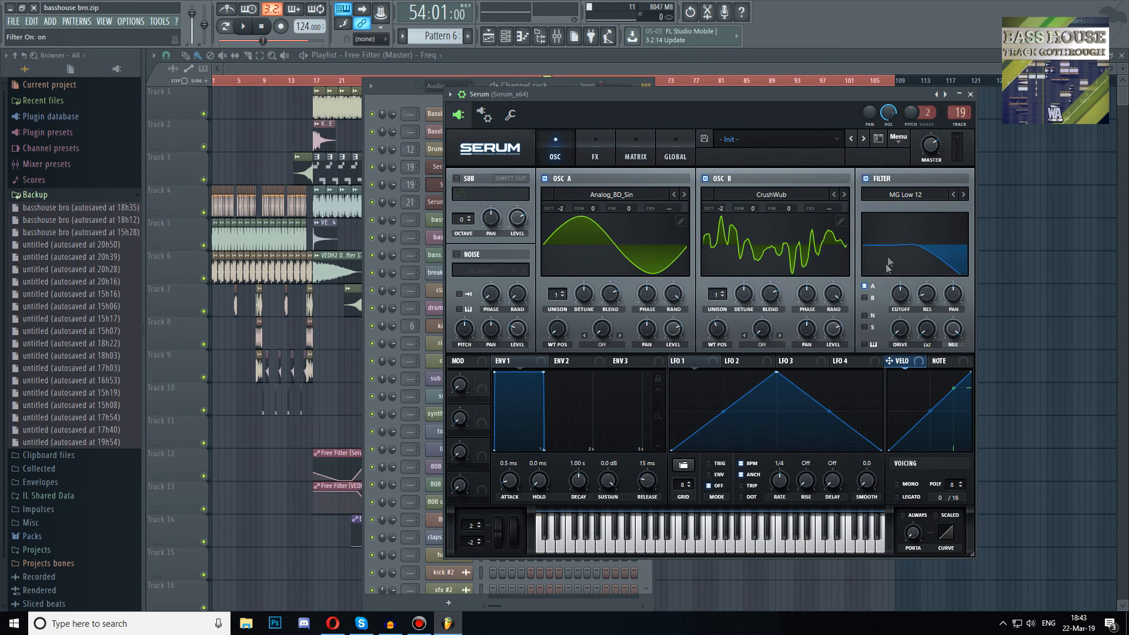
pyautogui.click(864, 297)
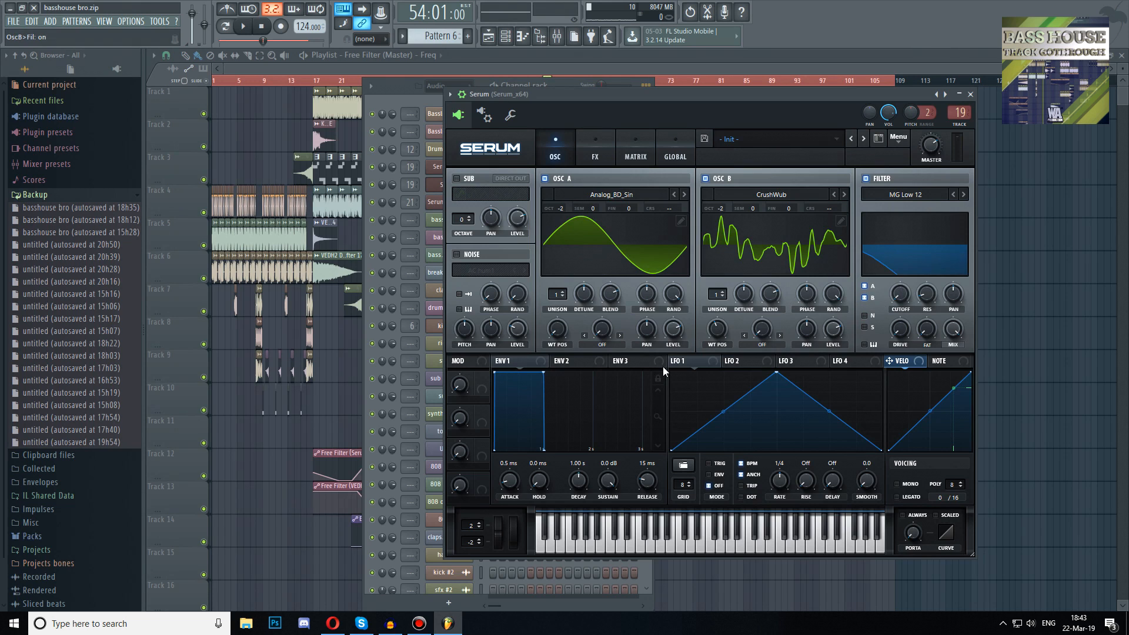
# Reshape LFO 1's curve with an extra point and assign LFO 1 to the filter cutoff
pyautogui.moveTo(775, 376); pyautogui.dragTo(724, 368)
pyautogui.doubleClick(827, 390)
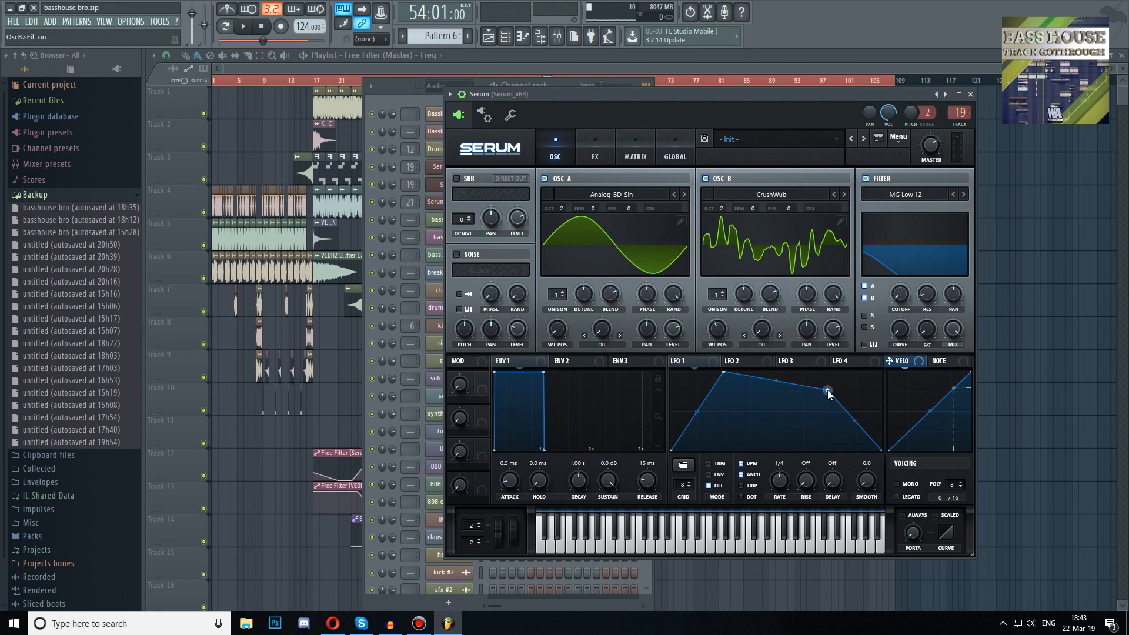
pyautogui.moveTo(829, 394); pyautogui.dragTo(780, 389)
pyautogui.moveTo(674, 360); pyautogui.dragTo(894, 288)
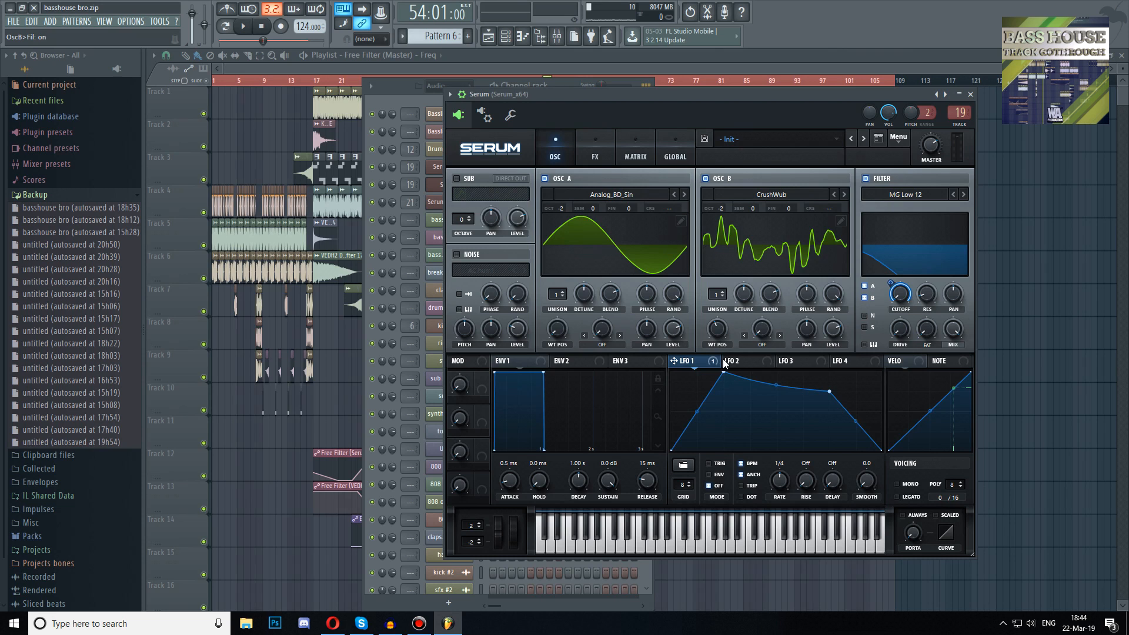
# Assign LFO 1 to oscillator A's warp, set the warp mode to FM (from B) and adjust its amount
pyautogui.moveTo(692, 364); pyautogui.dragTo(598, 329)
pyautogui.click(605, 344)
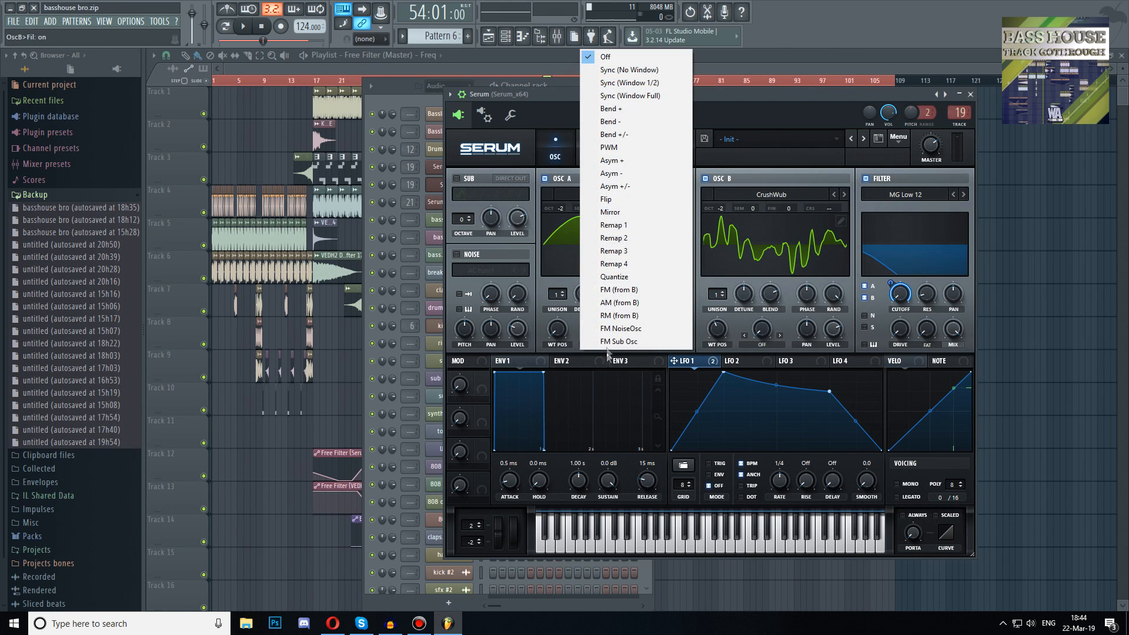
pyautogui.click(623, 291)
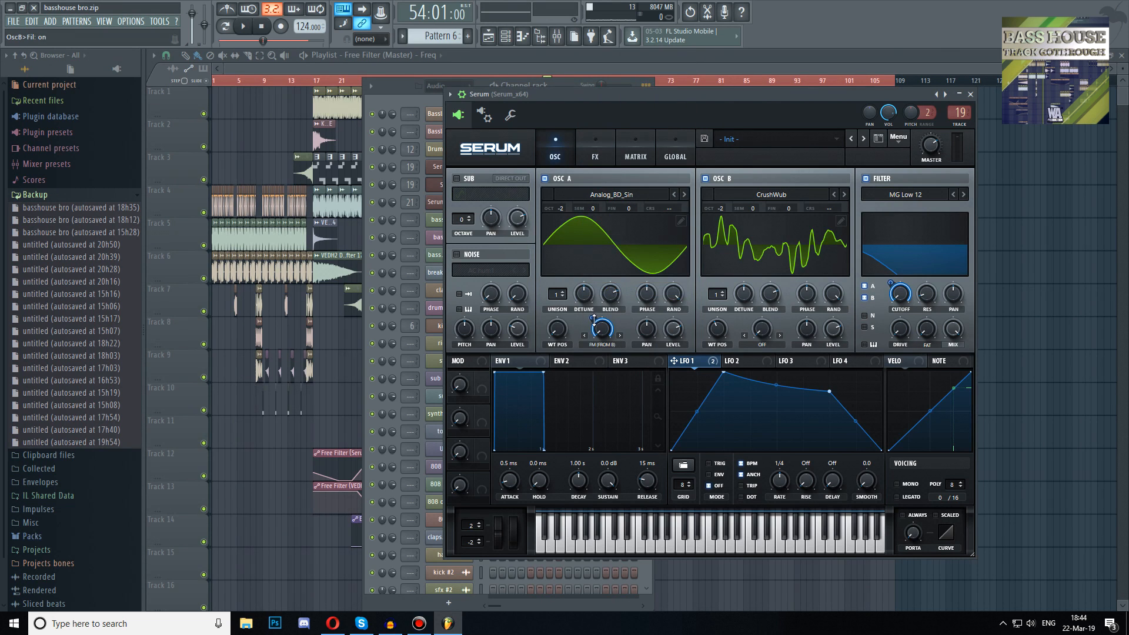
pyautogui.moveTo(593, 318); pyautogui.dragTo(588, 356)
# Lower oscillator B's level and set its wavetable position to 76 while auditioning a note
pyautogui.moveTo(835, 327); pyautogui.dragTo(804, 398)
pyautogui.click(629, 92)
pyautogui.press('z')
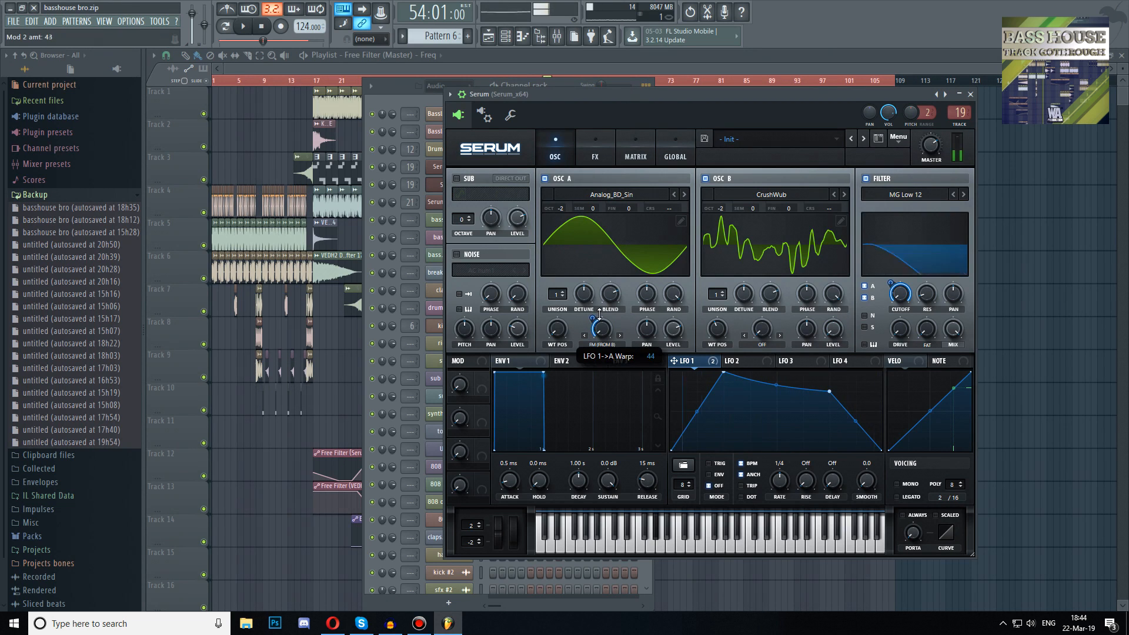
pyautogui.moveTo(718, 327)
pyautogui.mouseDown()
pyautogui.moveTo(710, 323)
pyautogui.moveTo(708, 339)
pyautogui.mouseUp()
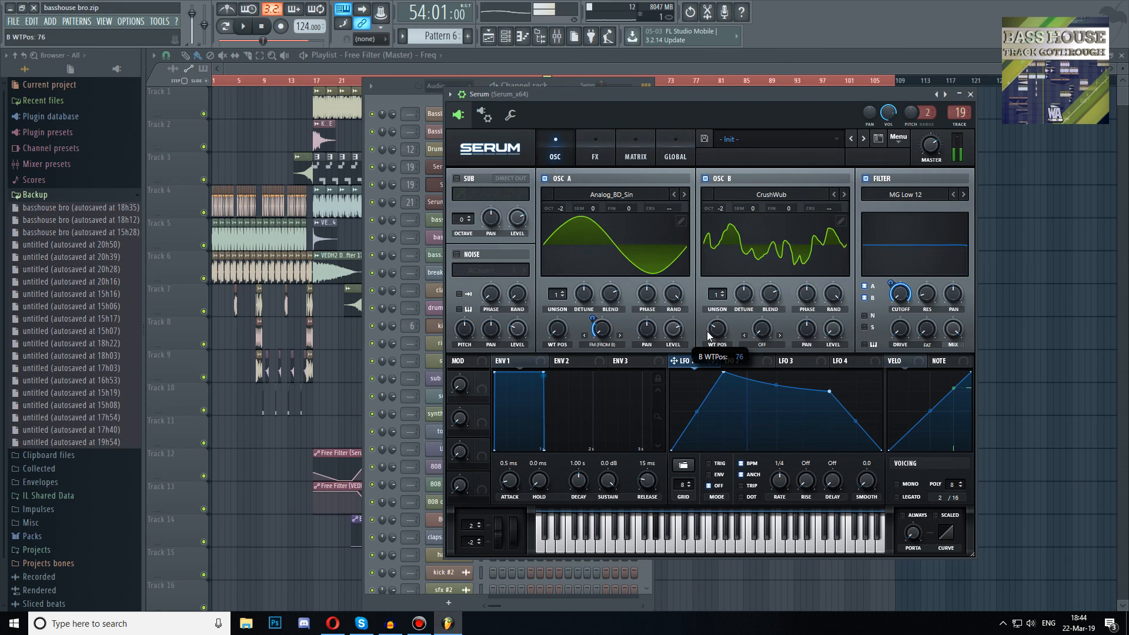
# Enable Distortion in the effects rack using the Diode 1 mode
pyautogui.click(597, 147)
pyautogui.click(462, 198)
pyautogui.click(683, 191)
pyautogui.click(683, 191)
pyautogui.click(685, 190)
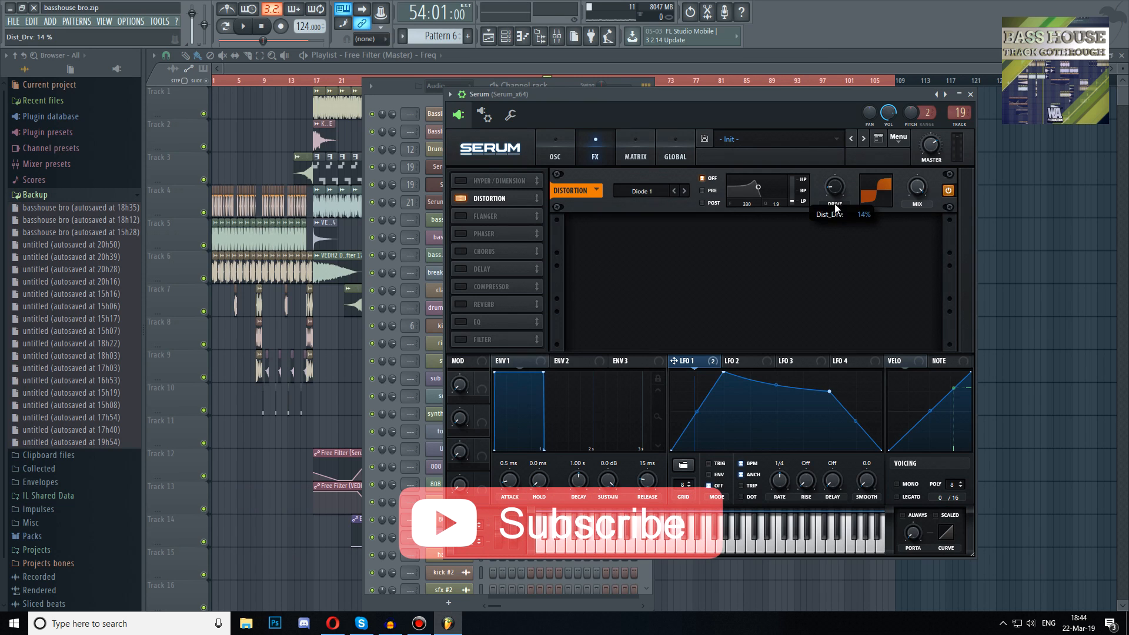
# Enable the EQ, boost its high band to 13.5 dB and lower that band's frequency
pyautogui.click(462, 322)
pyautogui.moveTo(877, 236); pyautogui.dragTo(877, 211)
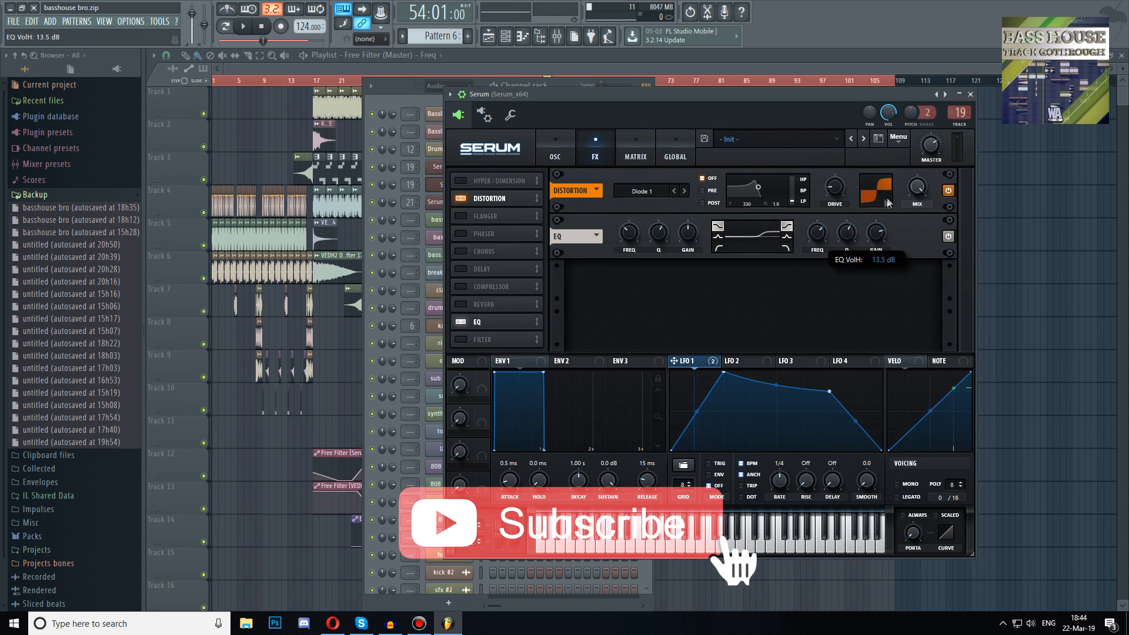
pyautogui.moveTo(818, 232); pyautogui.dragTo(817, 247)
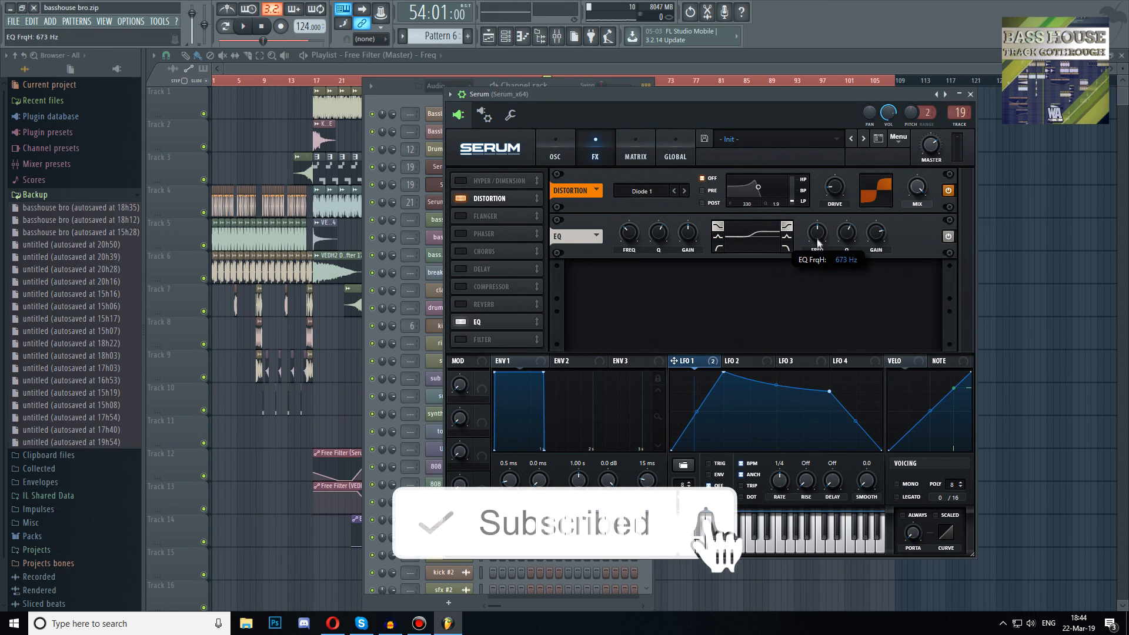
# Set the LFO 1 to oscillator A warp modulation amount to 38 and audition notes
pyautogui.click(556, 156)
pyautogui.moveTo(593, 316); pyautogui.dragTo(595, 316)
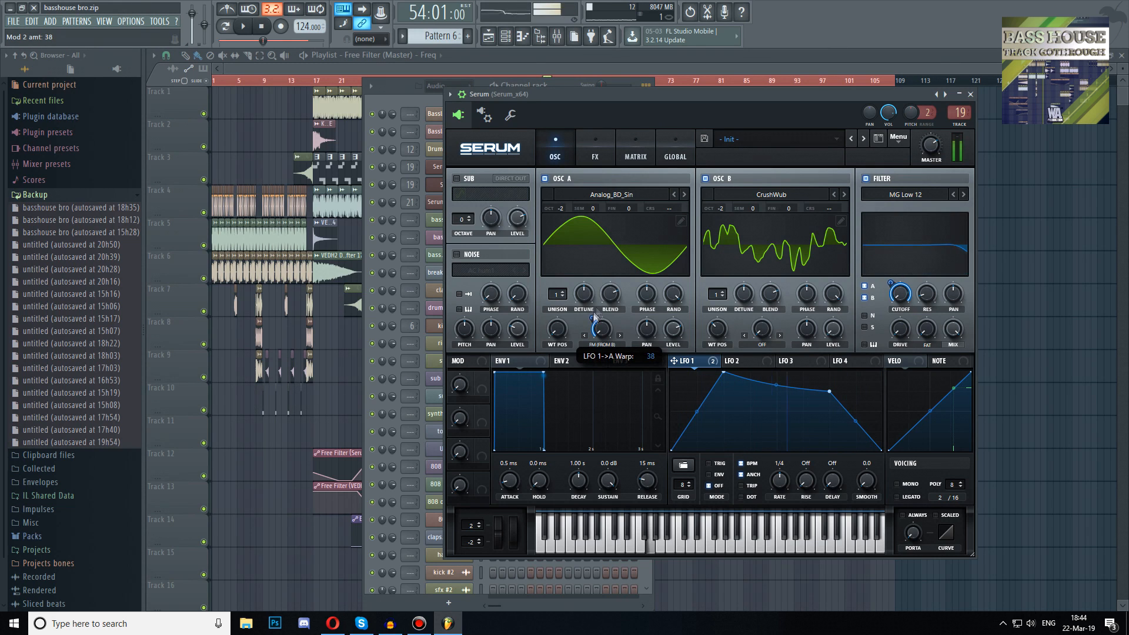
pyautogui.press('x')
pyautogui.press('b')
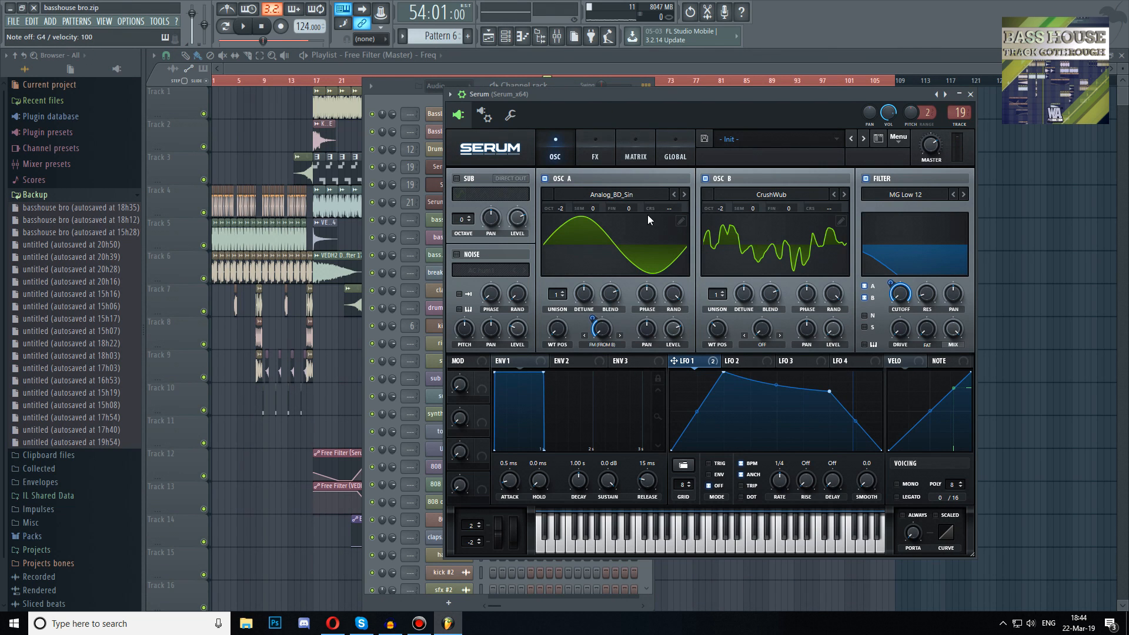
# Open the BA - Subby reference patch on the Serum_x64 #15 channel and audition it
pyautogui.press('Escape')
pyautogui.scroll(10, 594, 302)
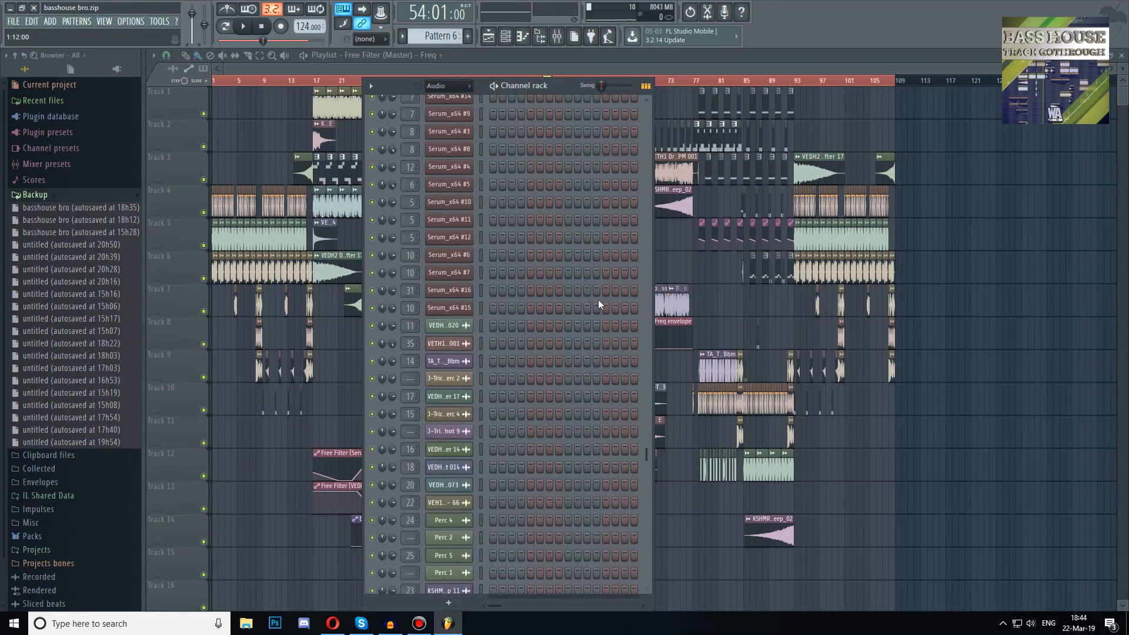
pyautogui.click(448, 308)
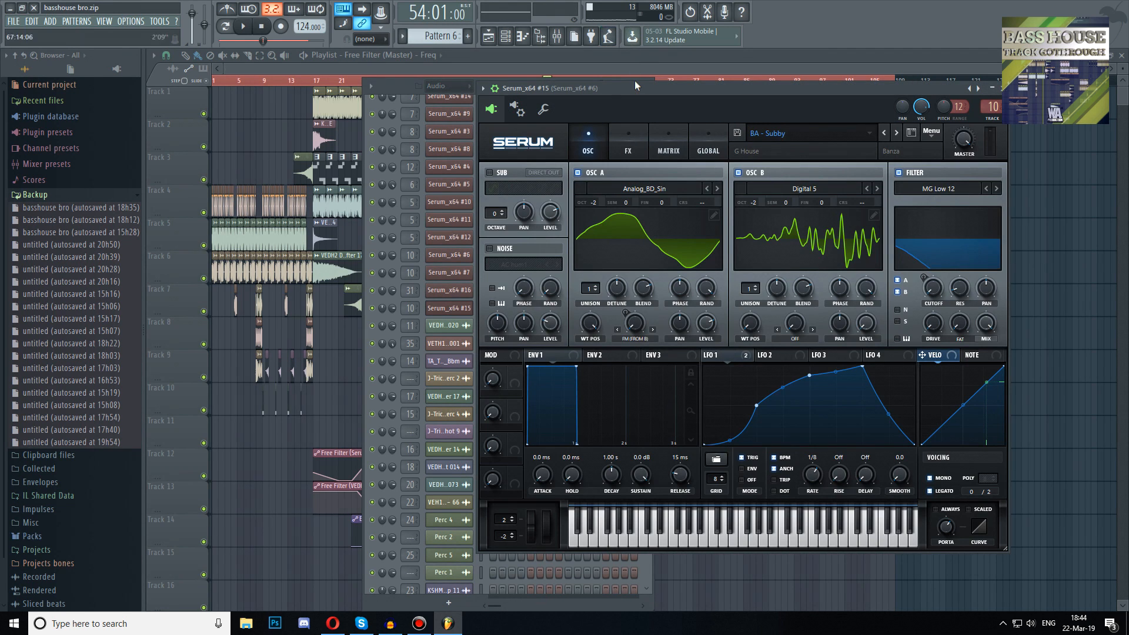
pyautogui.press('b')
pyautogui.press('h')
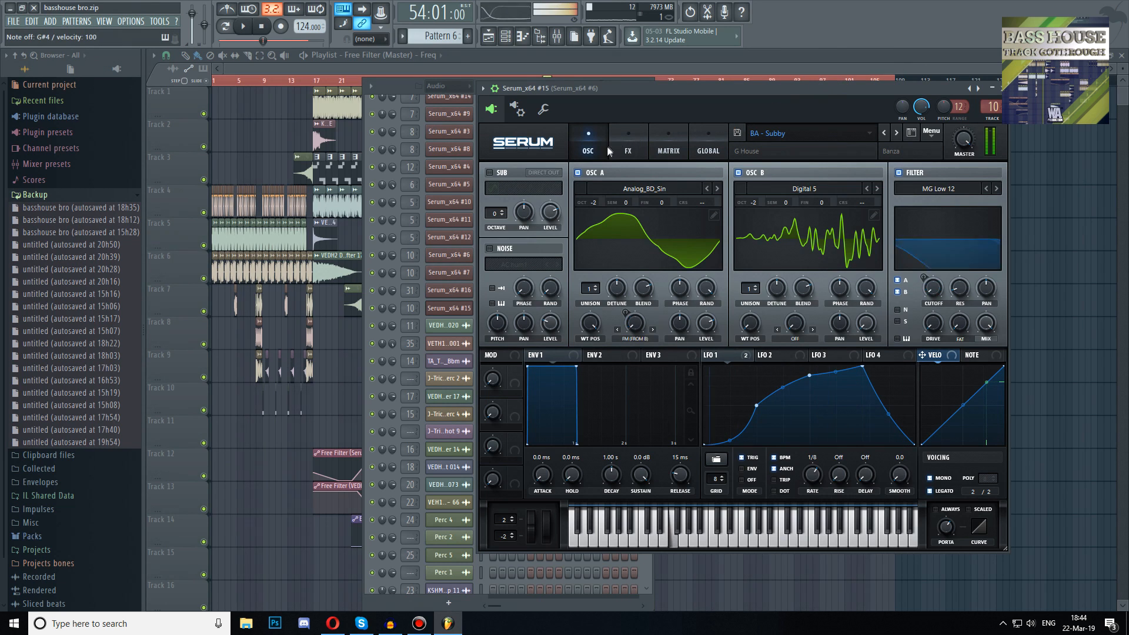
# Examine the reference patch's effects chain and oscillator settings
pyautogui.click(612, 150)
pyautogui.press('v')
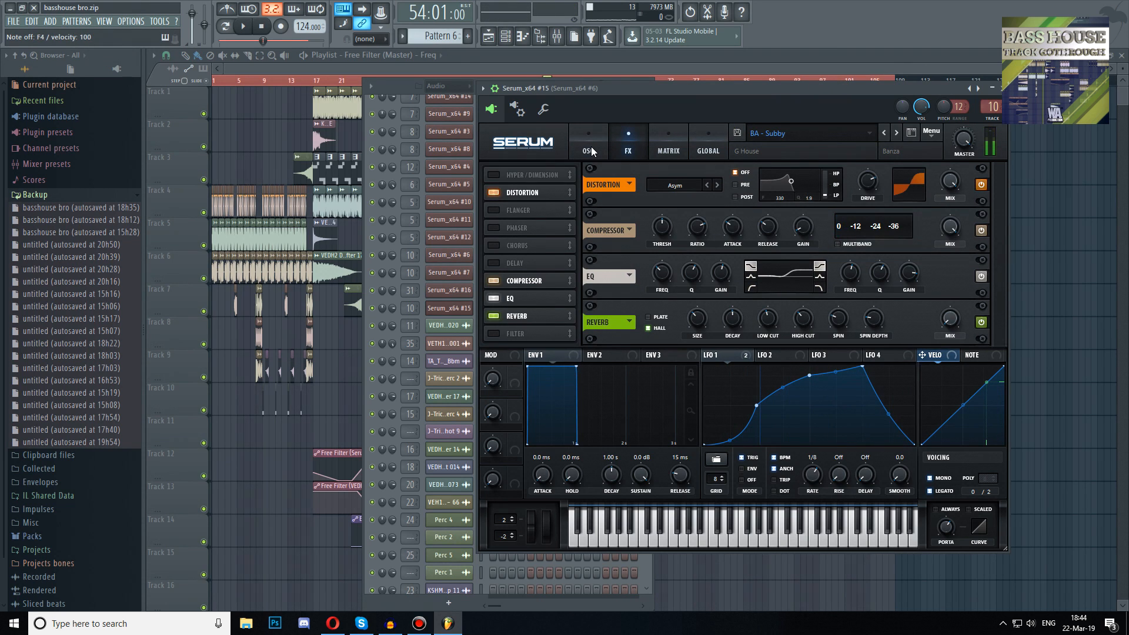
pyautogui.click(588, 146)
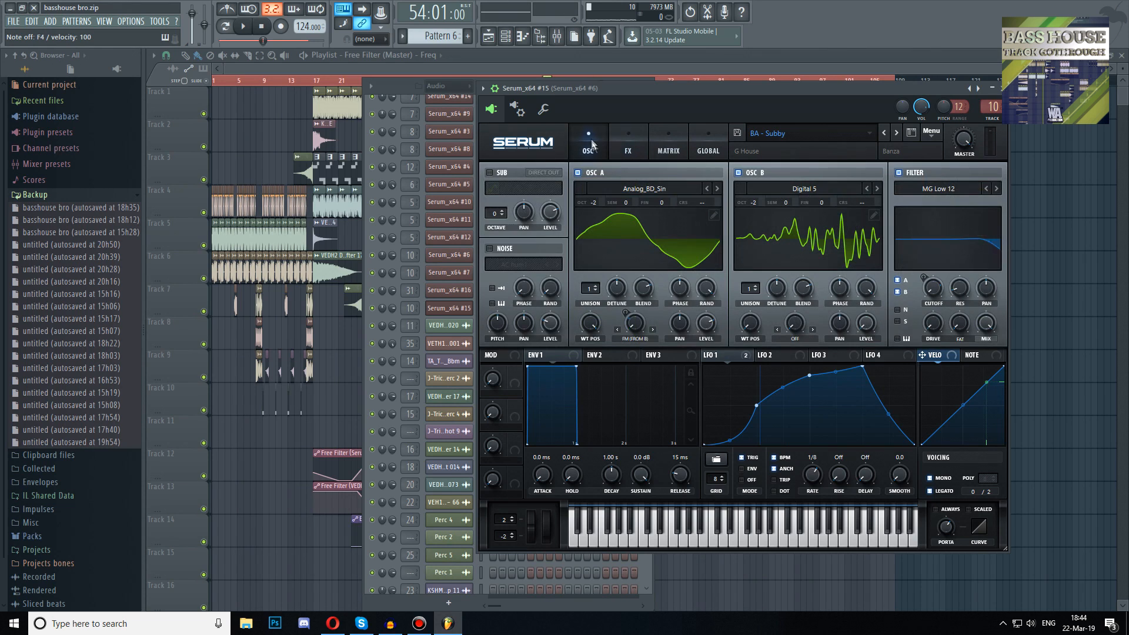
pyautogui.moveTo(818, 484); pyautogui.dragTo(821, 479)
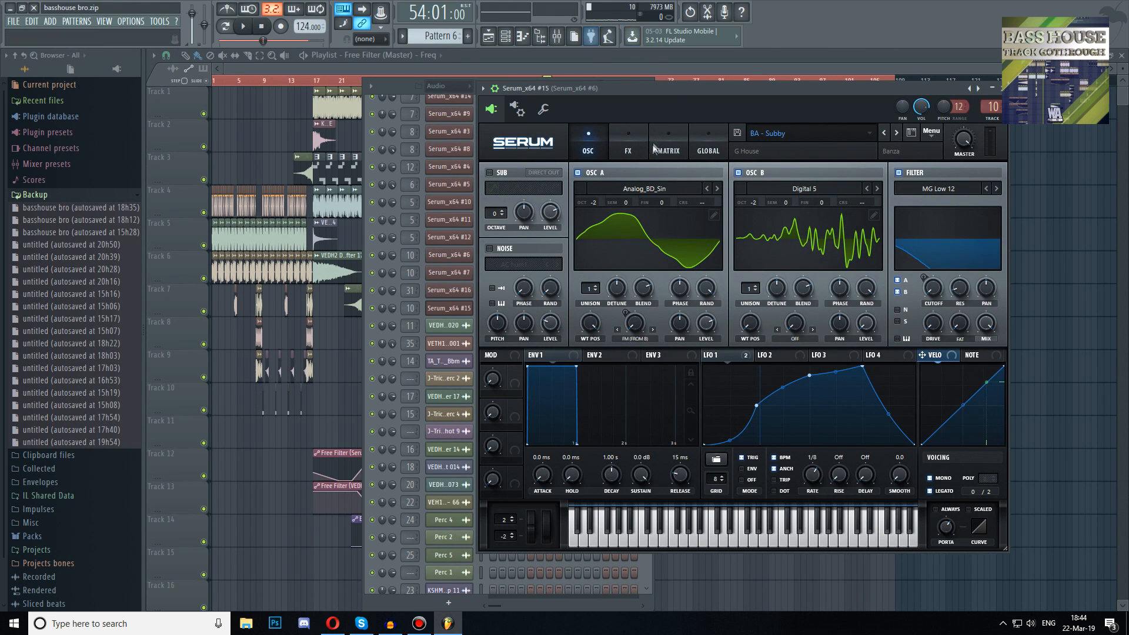
pyautogui.click(628, 146)
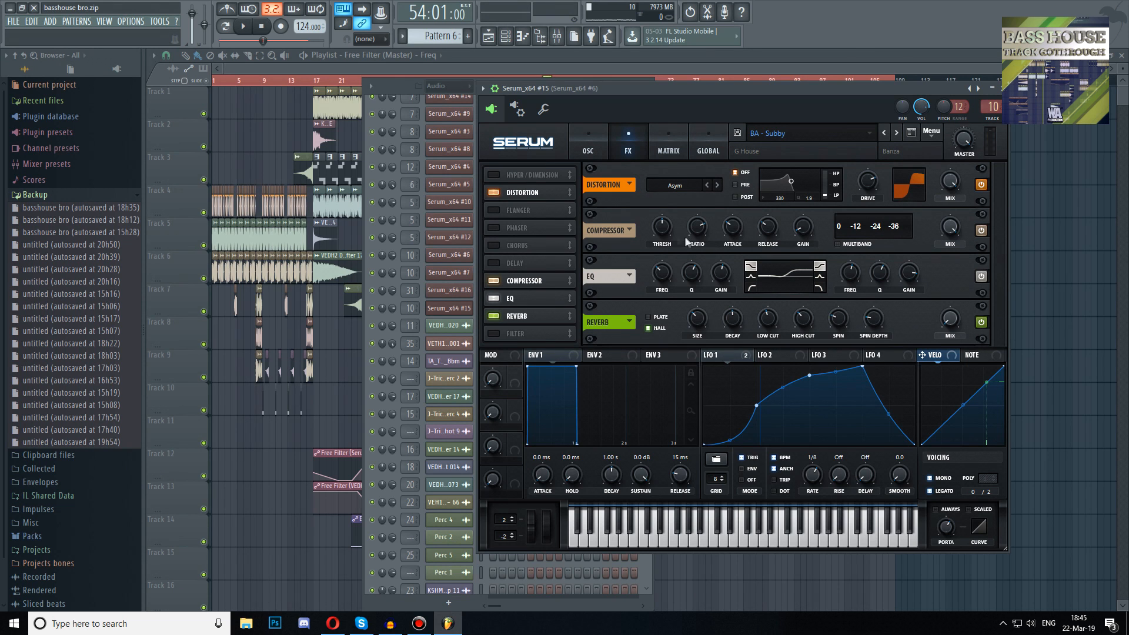
pyautogui.click(579, 151)
# Reopen the Serum channel and reset its patch to the initial preset
pyautogui.press('Escape')
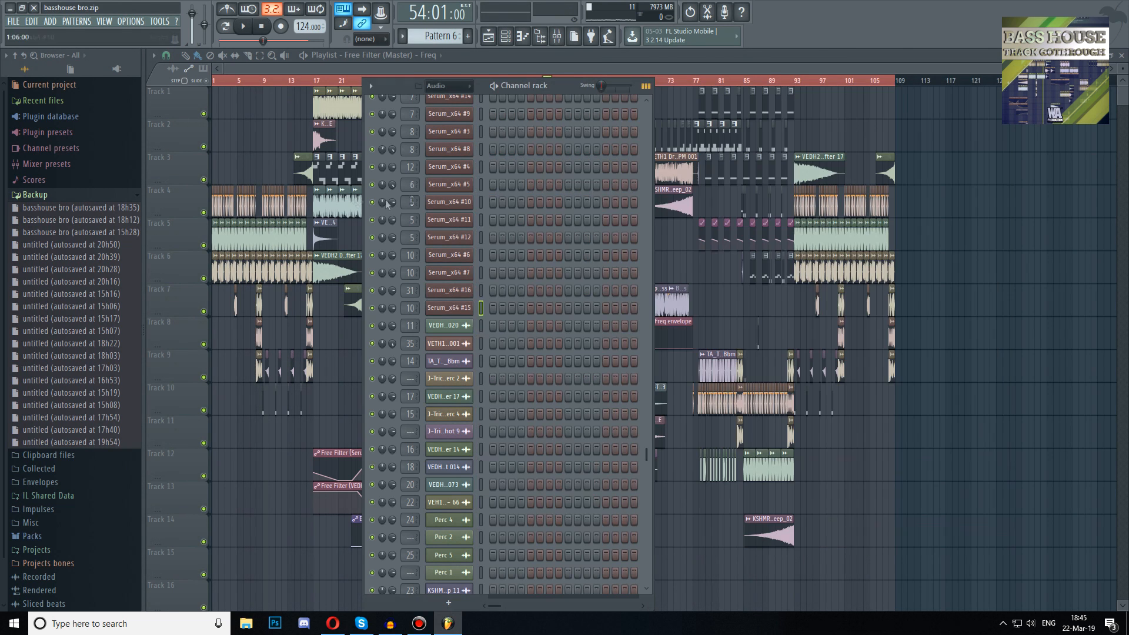
pyautogui.scroll(10, 446, 220)
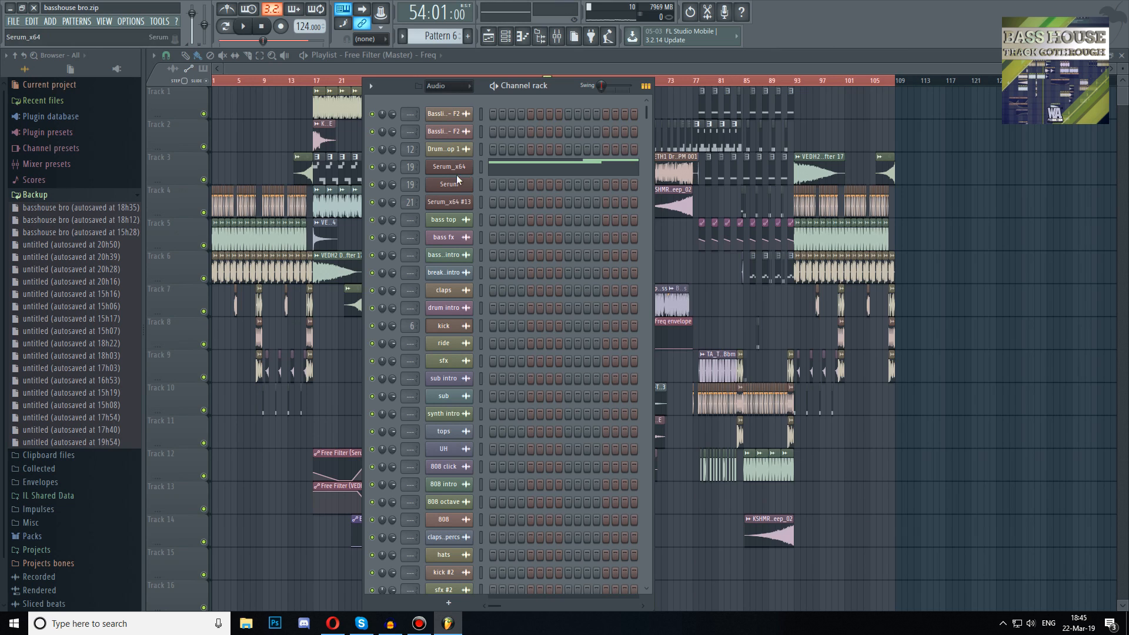
pyautogui.click(456, 184)
pyautogui.click(898, 139)
pyautogui.click(908, 199)
# Keep oscillator A on the Analog_BD_Sin wavetable and set its octave to -2
pyautogui.click(606, 195)
pyautogui.moveTo(627, 210)
pyautogui.click(662, 230)
pyautogui.moveTo(562, 207); pyautogui.dragTo(559, 234)
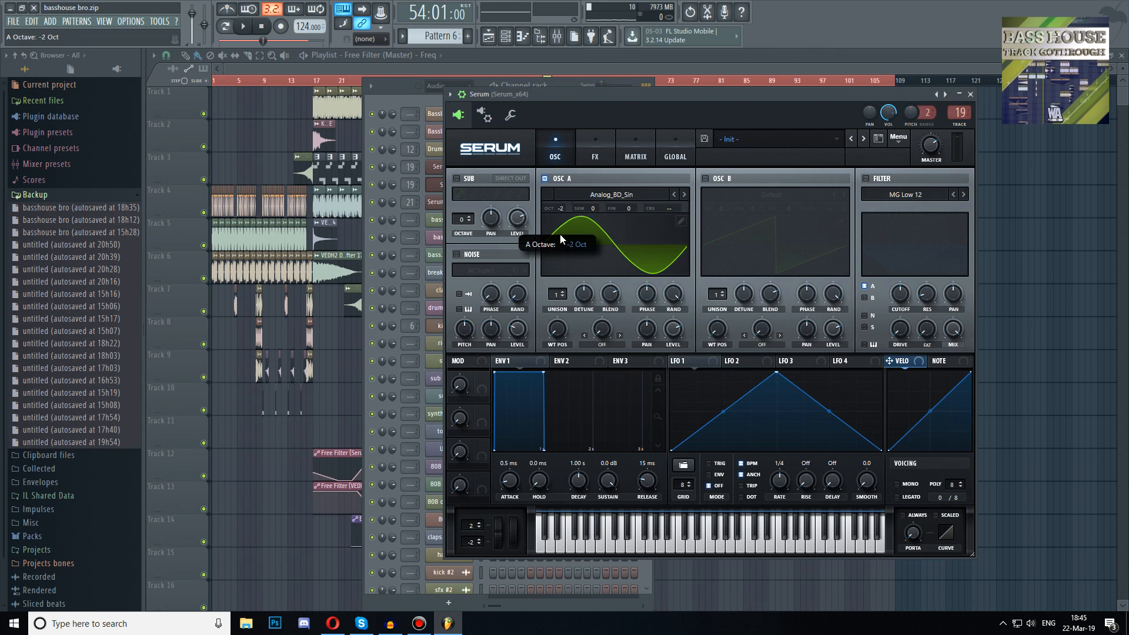
# Enable oscillator B and load the Digital 5 wavetable from the User folder
pyautogui.click(705, 178)
pyautogui.click(767, 195)
pyautogui.moveTo(759, 259)
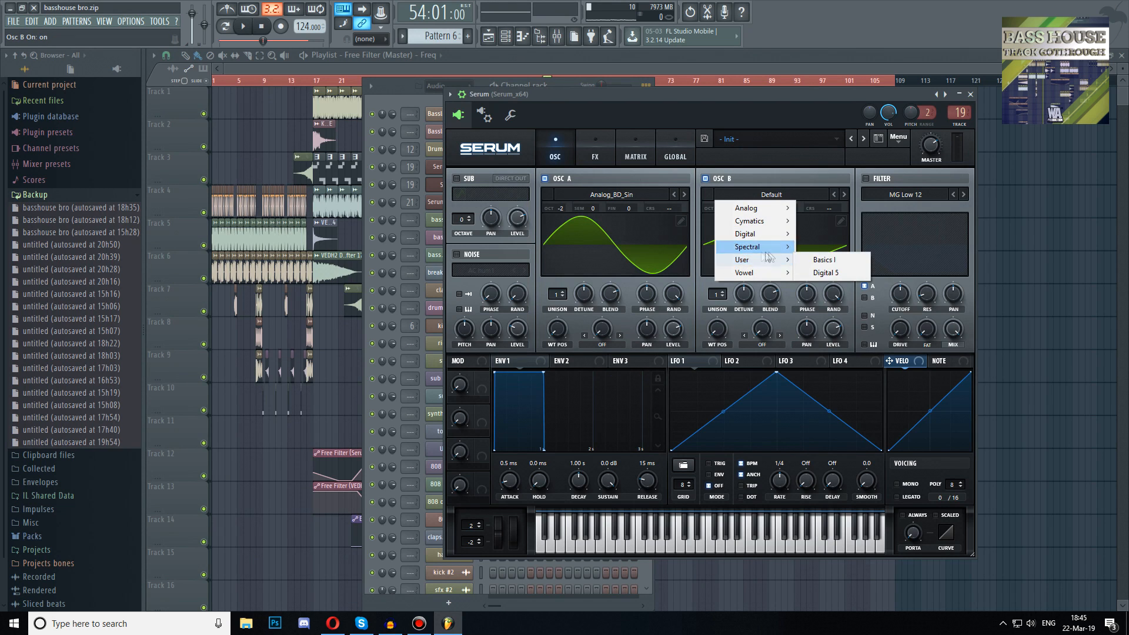
pyautogui.click(822, 274)
# Adjust oscillator B's wavetable position and set its octave to -2
pyautogui.moveTo(716, 331); pyautogui.dragTo(718, 172)
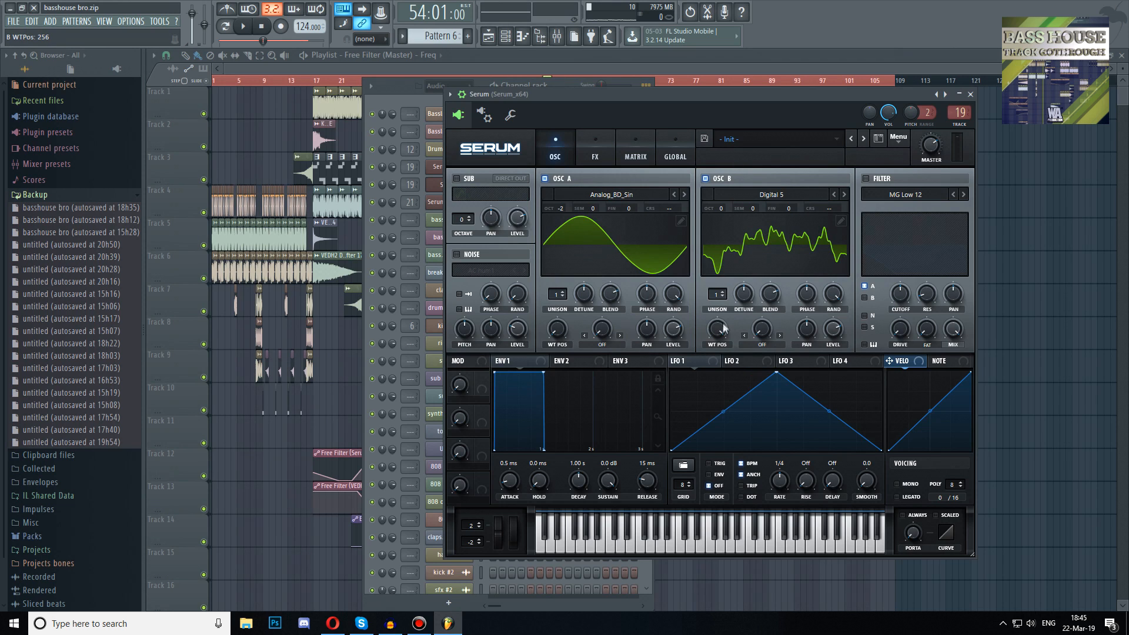
pyautogui.moveTo(723, 328); pyautogui.dragTo(725, 400)
pyautogui.moveTo(722, 208); pyautogui.dragTo(718, 244)
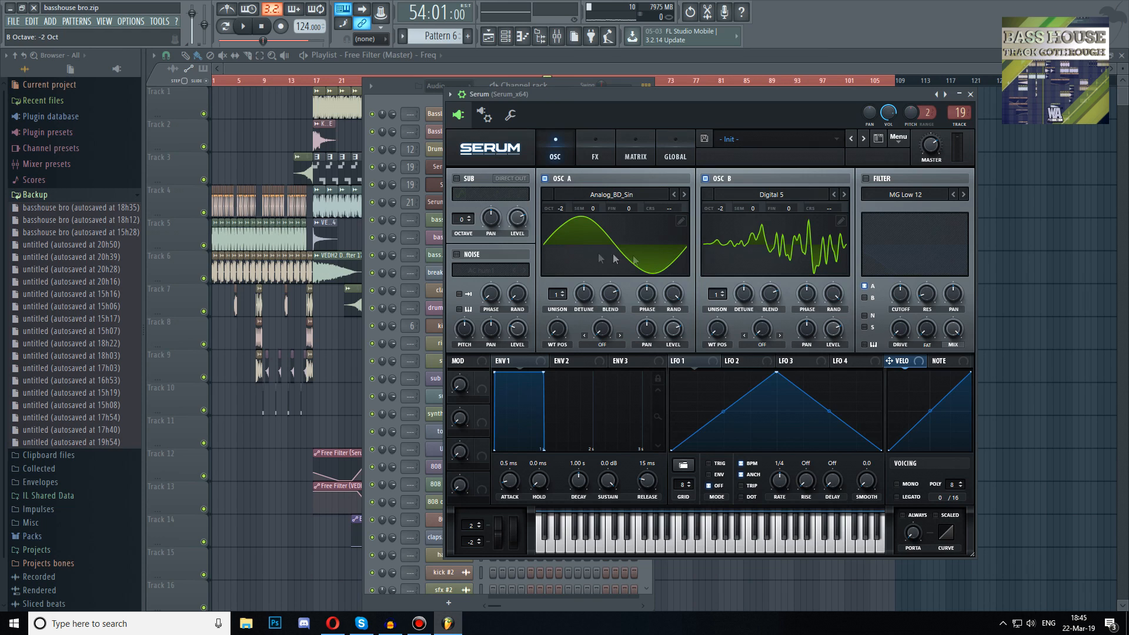
# Enable the filter and route oscillator B through it
pyautogui.click(865, 178)
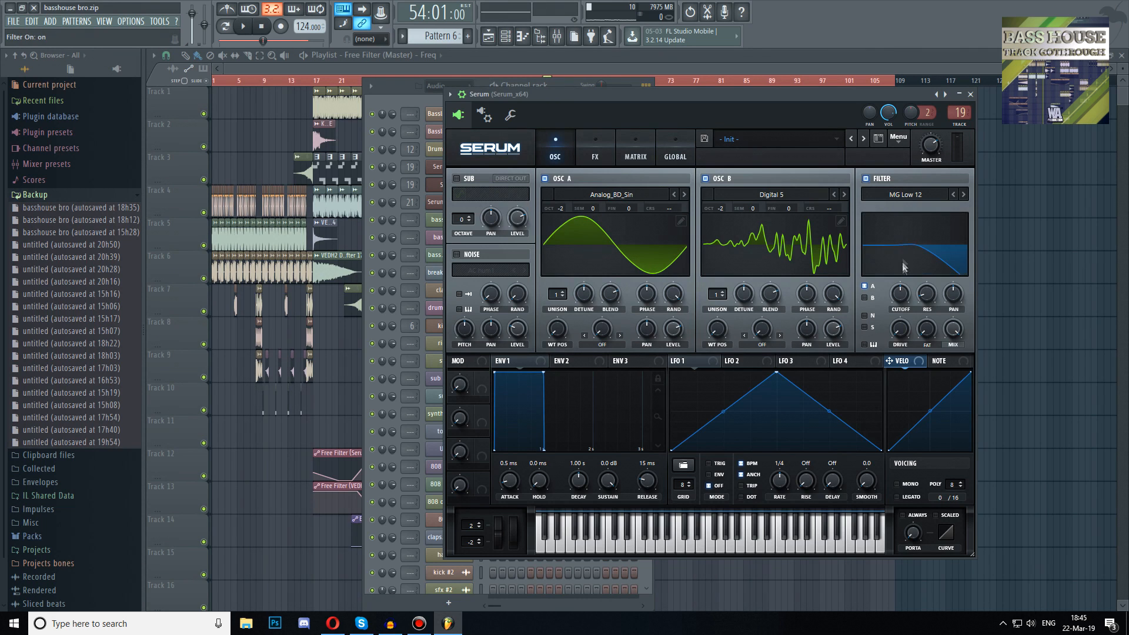
pyautogui.click(864, 297)
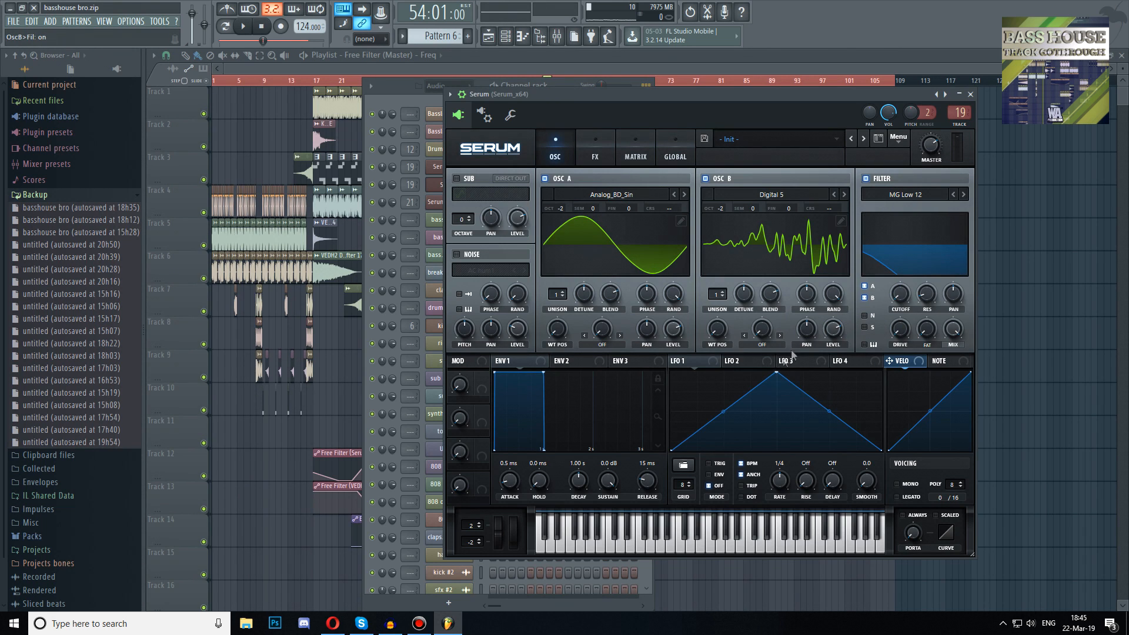
# Reshape LFO 1's curve by adding and moving points, and set its rate to 1/8
pyautogui.moveTo(776, 375); pyautogui.dragTo(714, 402)
pyautogui.doubleClick(829, 382)
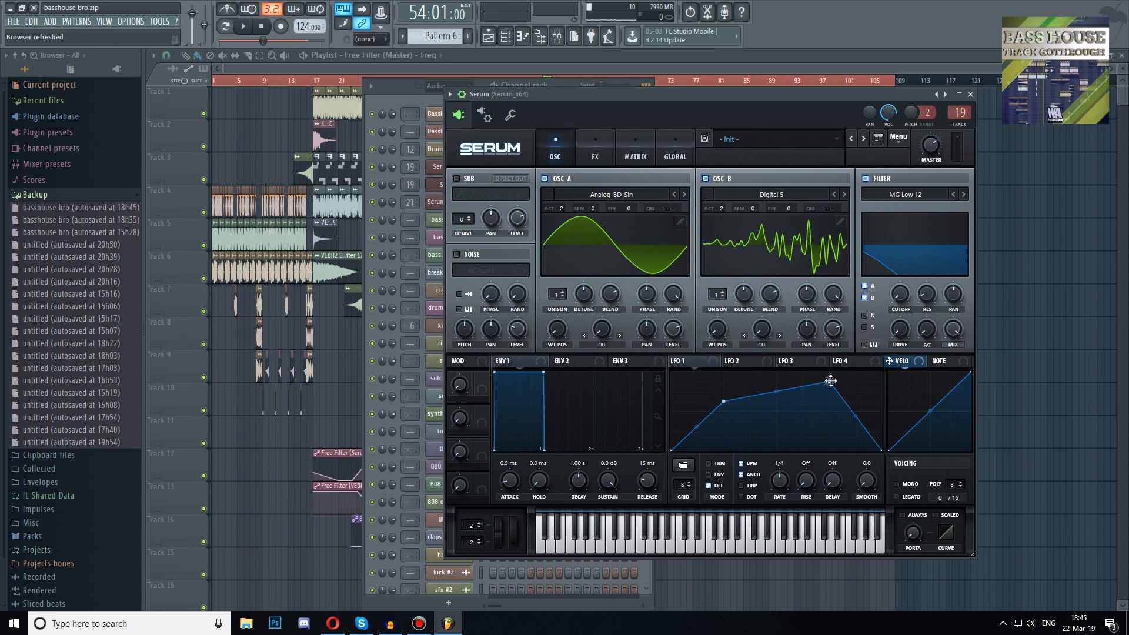
pyautogui.moveTo(773, 391)
pyautogui.mouseDown()
pyautogui.moveTo(774, 374)
pyautogui.moveTo(780, 386)
pyautogui.mouseUp()
pyautogui.doubleClick(792, 384)
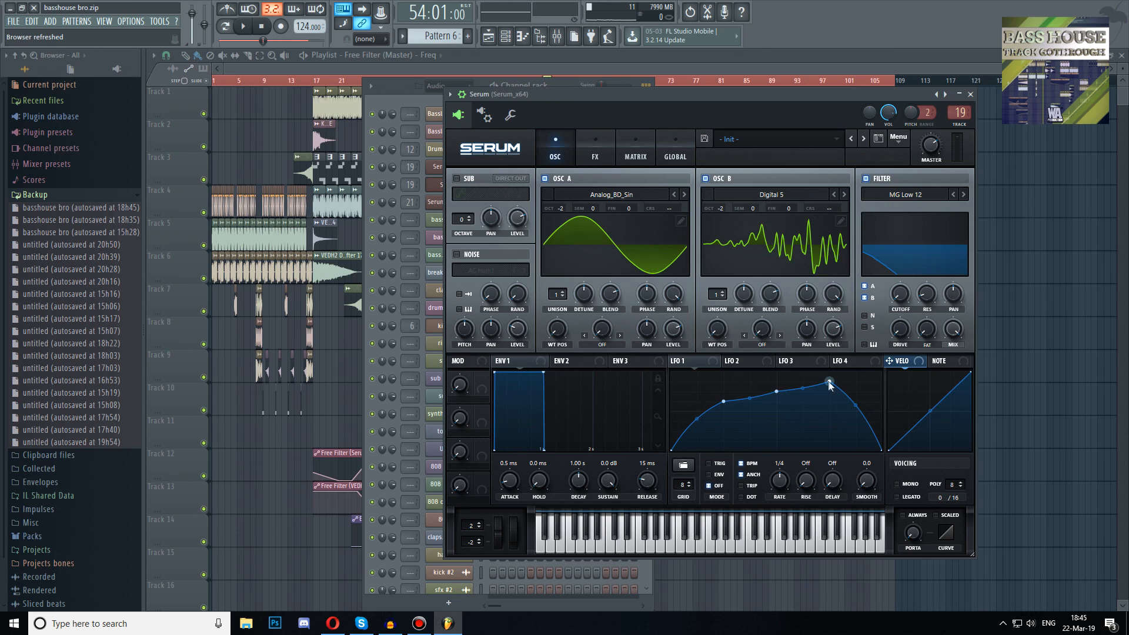
pyautogui.moveTo(780, 479); pyautogui.dragTo(789, 466)
# Assign LFO 1 to the filter cutoff and enable the LFO's trigger mode
pyautogui.moveTo(689, 362); pyautogui.dragTo(900, 296)
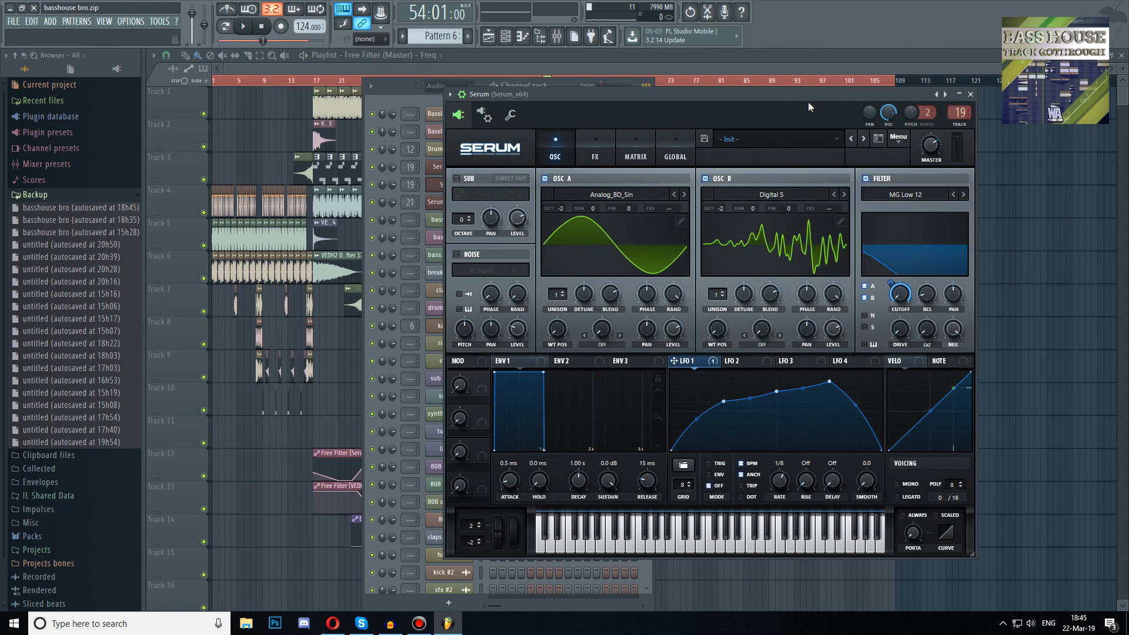
pyautogui.click(709, 463)
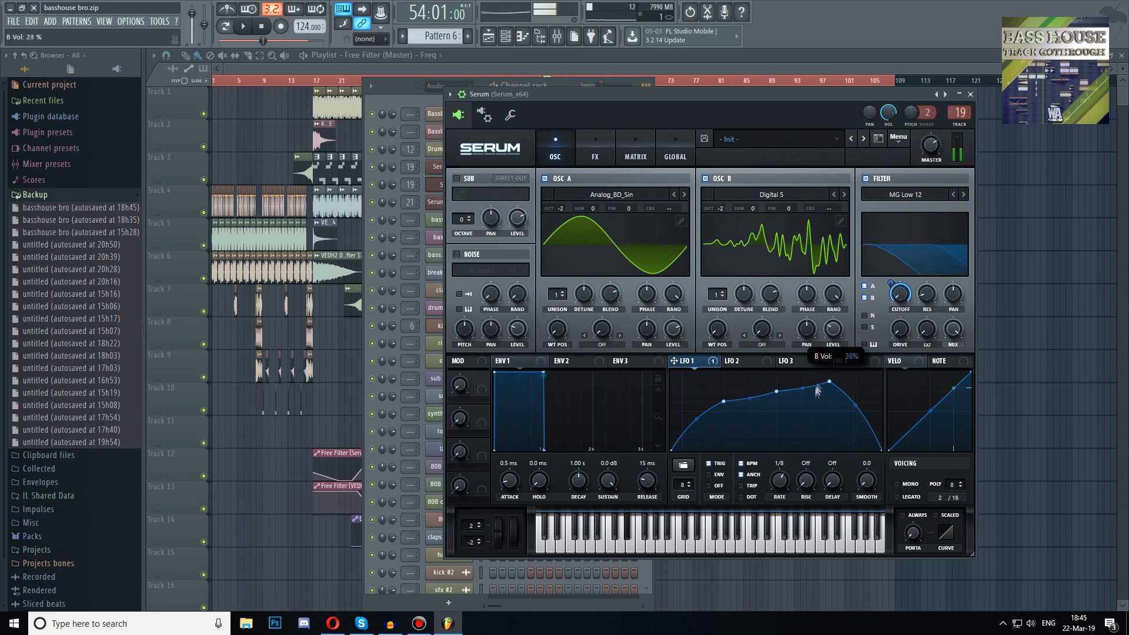
# Set oscillator A's warp mode to FM (From B) and modulate the warp amount with LFO 1 at 43
pyautogui.click(611, 343)
pyautogui.click(670, 288)
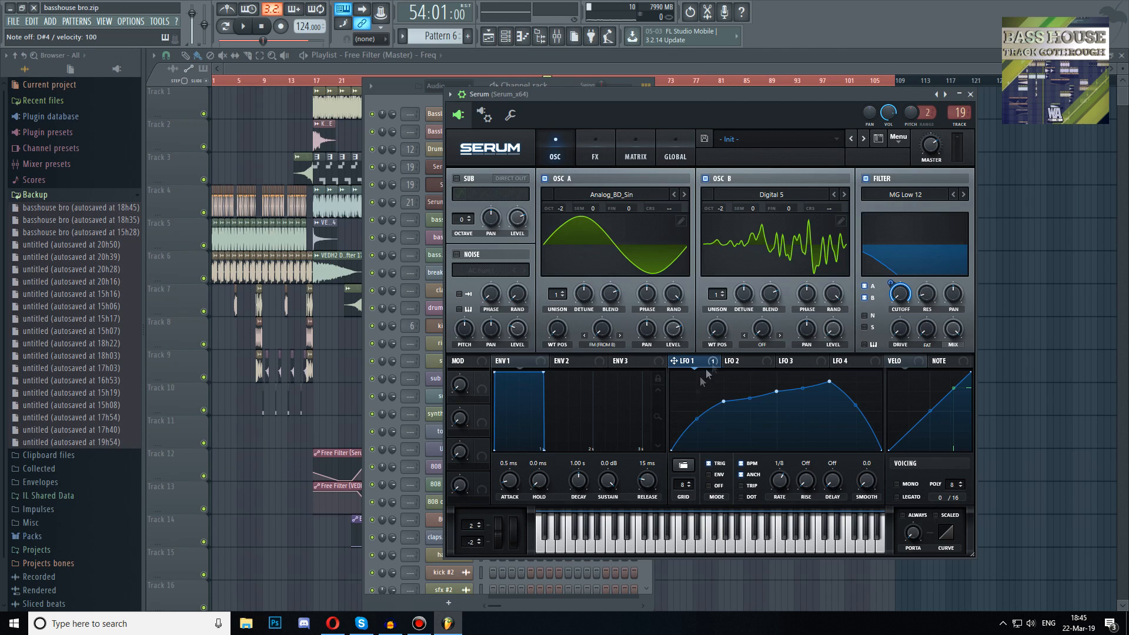
pyautogui.moveTo(698, 419); pyautogui.dragTo(700, 428)
pyautogui.moveTo(588, 320)
pyautogui.mouseDown()
pyautogui.moveTo(590, 348)
pyautogui.moveTo(594, 314)
pyautogui.mouseUp()
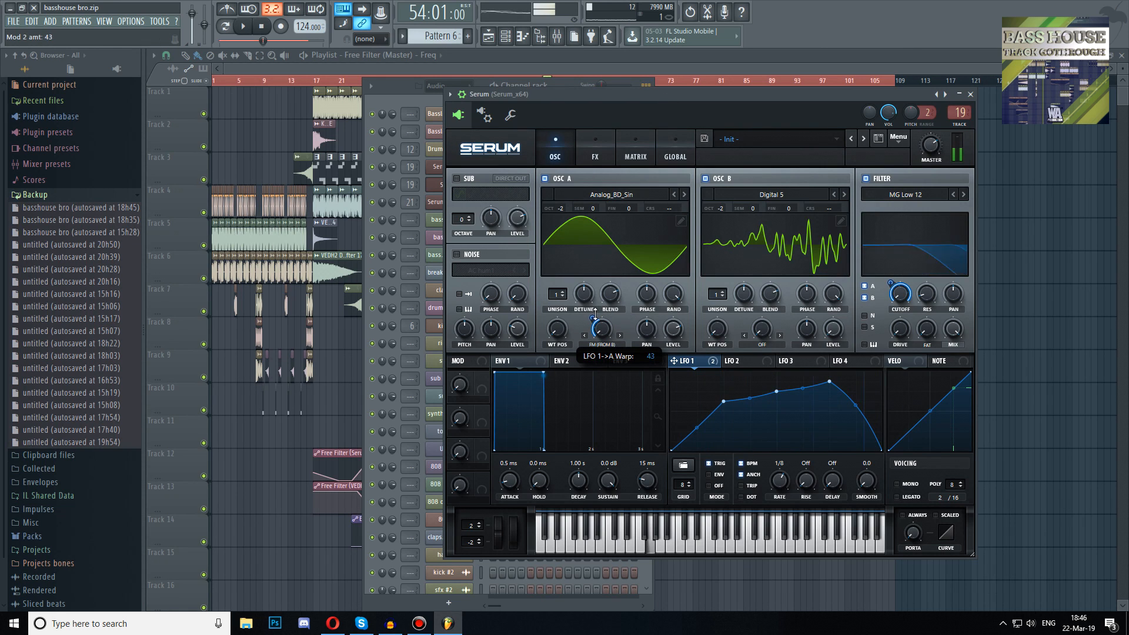
# Add a Distortion effect in Asym mode and an EQ effect to the FX chain
pyautogui.click(600, 147)
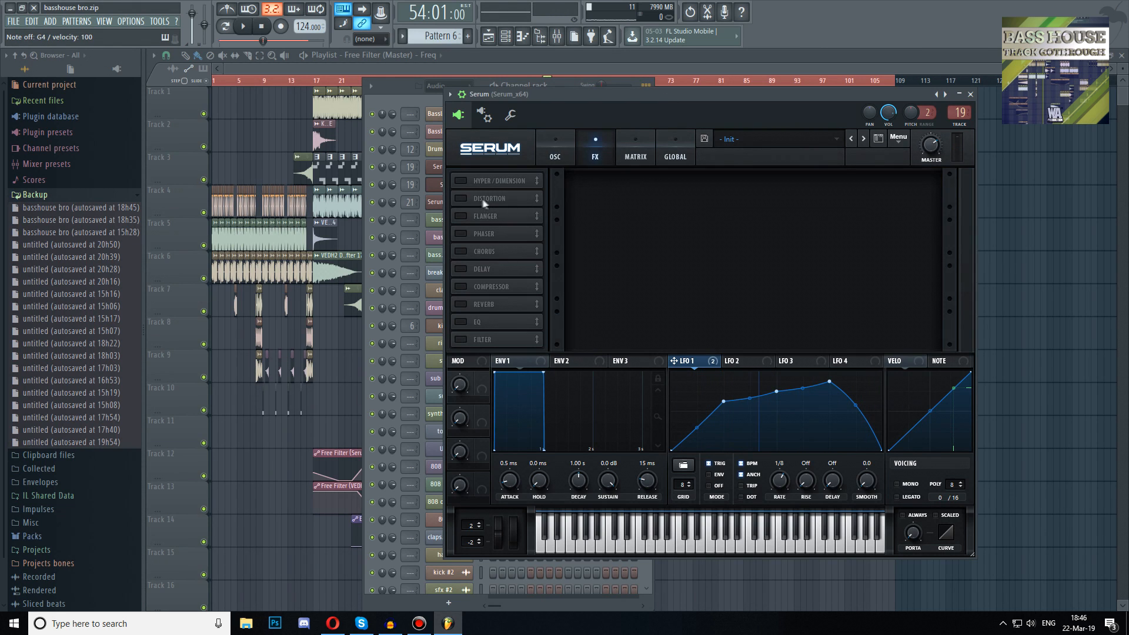
pyautogui.click(461, 199)
pyautogui.click(674, 190)
pyautogui.click(674, 190)
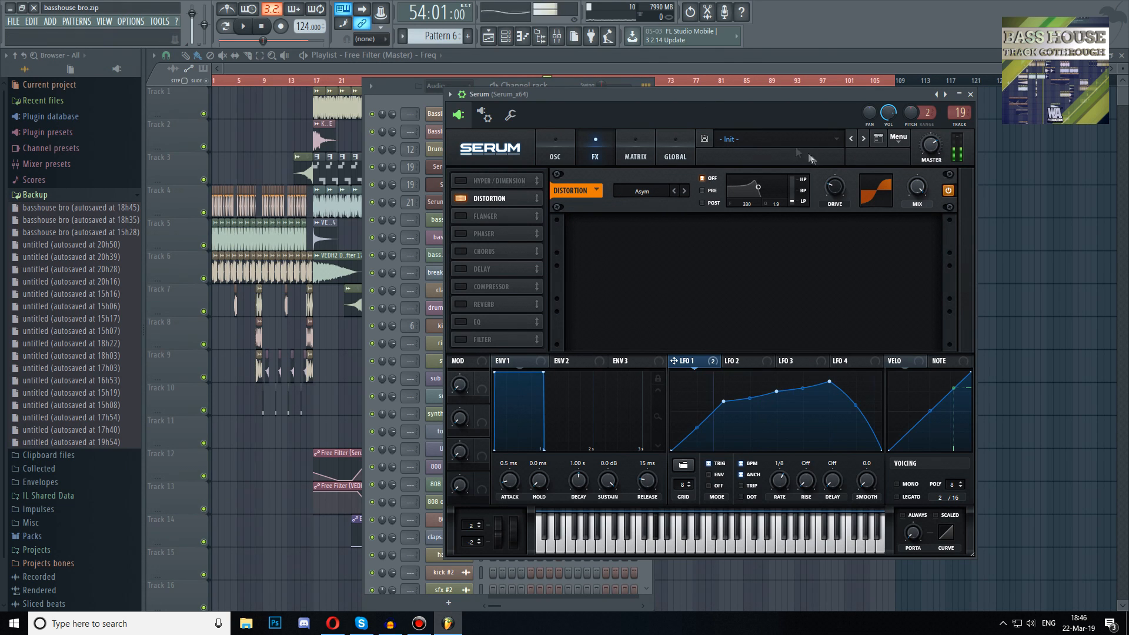
pyautogui.click(461, 322)
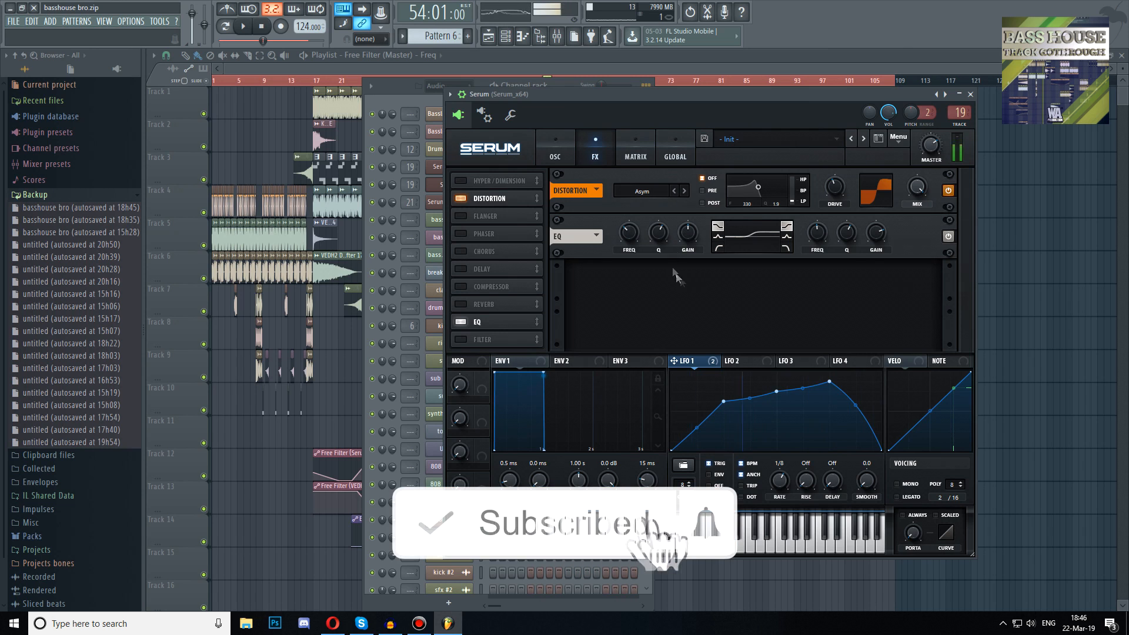
# Reshape LFO 1's curve by moving its middle points
pyautogui.moveTo(828, 382); pyautogui.dragTo(807, 376)
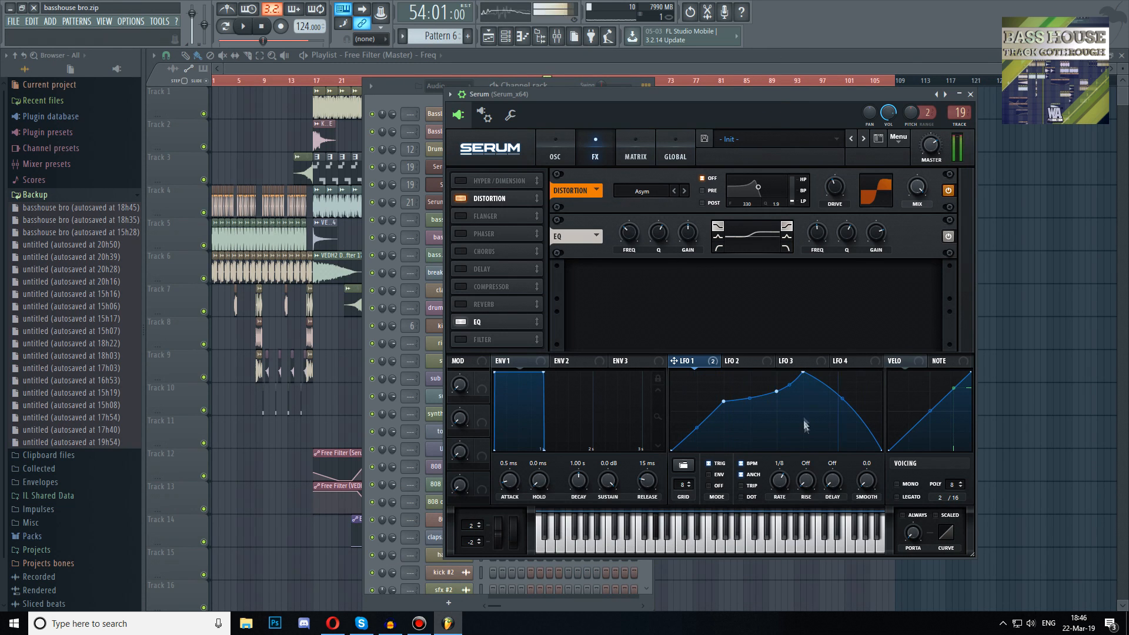
pyautogui.moveTo(803, 377); pyautogui.dragTo(803, 381)
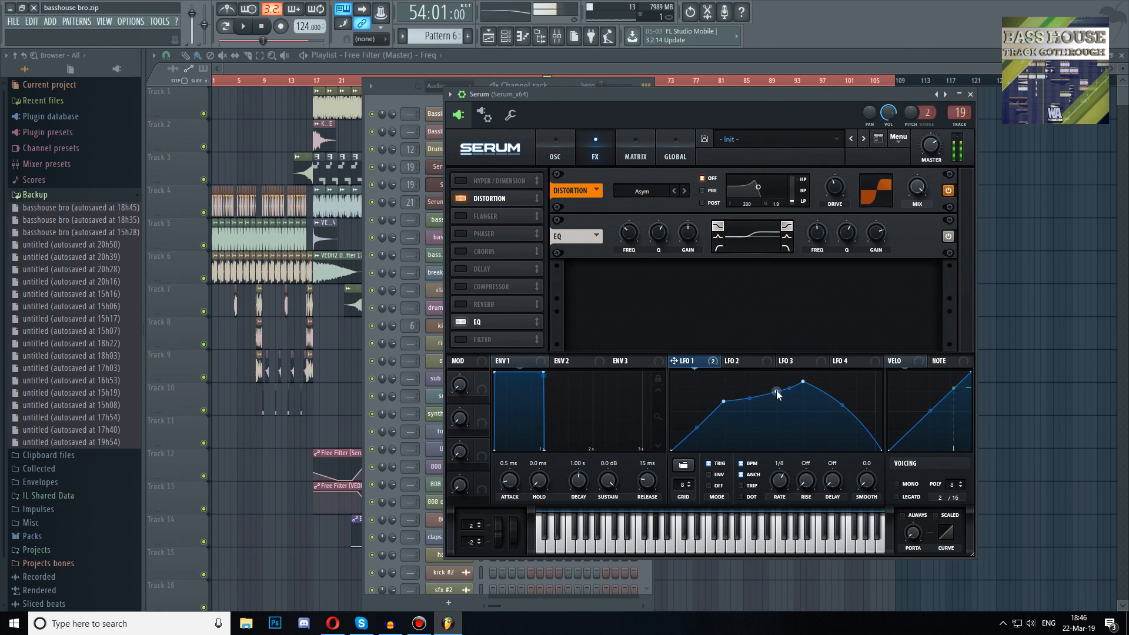
pyautogui.moveTo(776, 390); pyautogui.dragTo(750, 381)
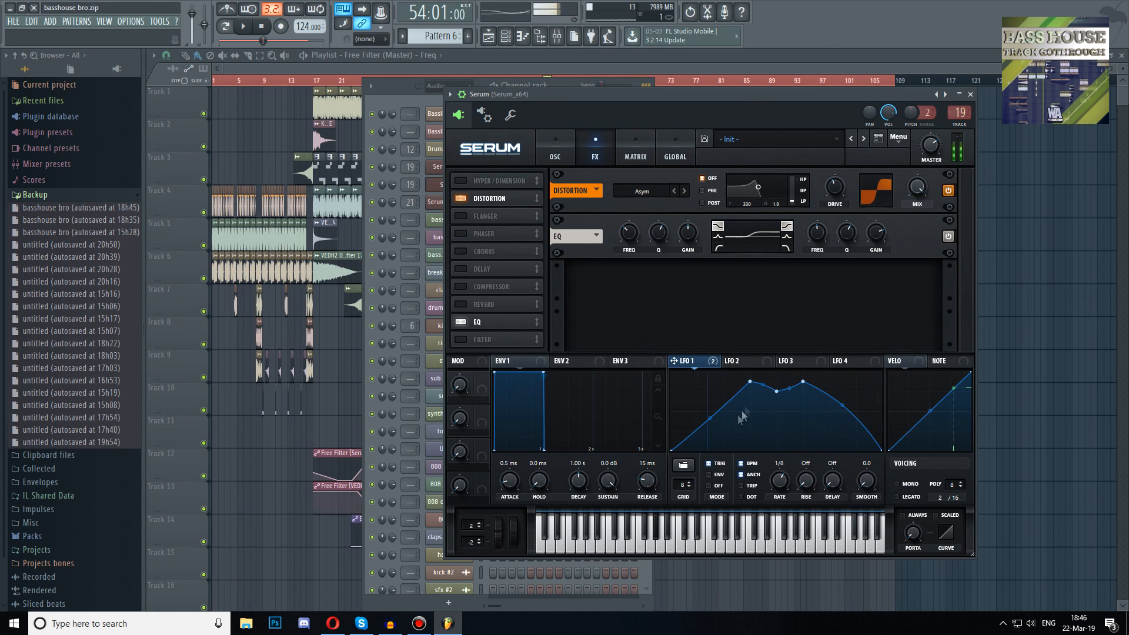
pyautogui.moveTo(749, 382); pyautogui.dragTo(749, 392)
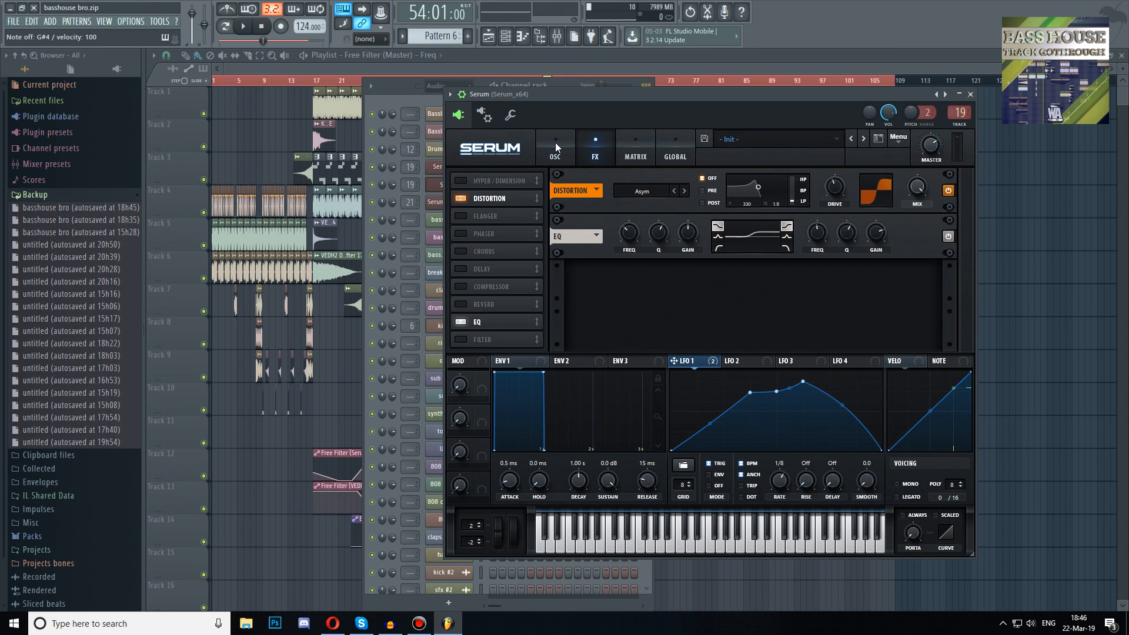
# Try the SoftClip and Diode 1 distortion modes at different drive levels
pyautogui.click(684, 191)
pyautogui.click(684, 191)
pyautogui.click(684, 191)
pyautogui.click(684, 191)
pyautogui.moveTo(836, 185); pyautogui.dragTo(830, 210)
pyautogui.moveTo(834, 190); pyautogui.dragTo(829, 164)
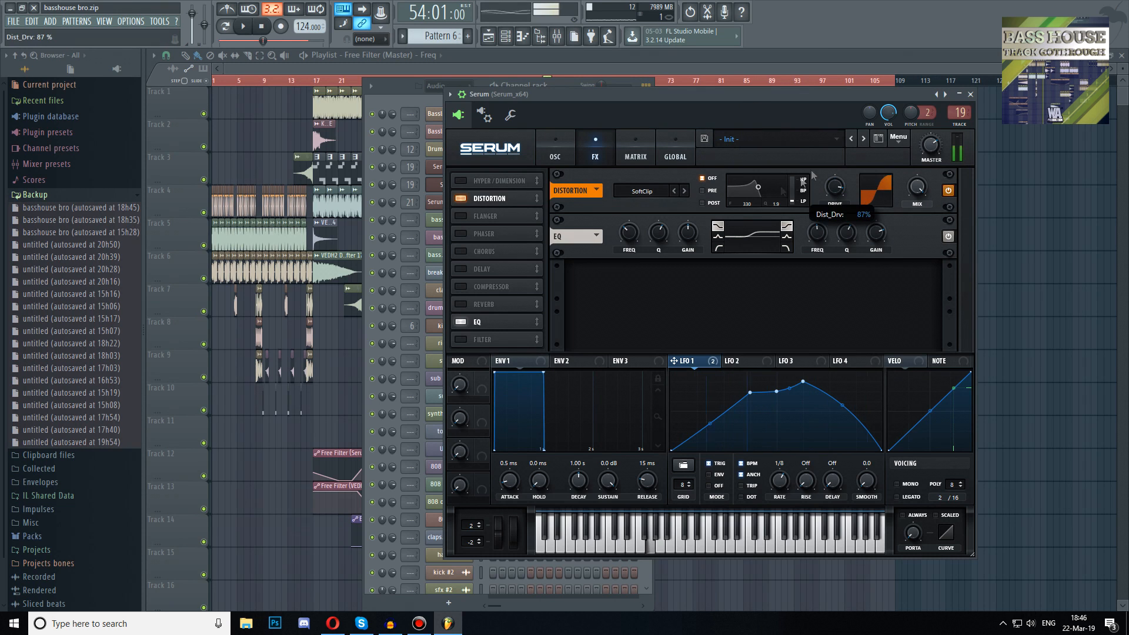
pyautogui.click(684, 192)
pyautogui.click(685, 191)
pyautogui.moveTo(835, 187); pyautogui.dragTo(836, 272)
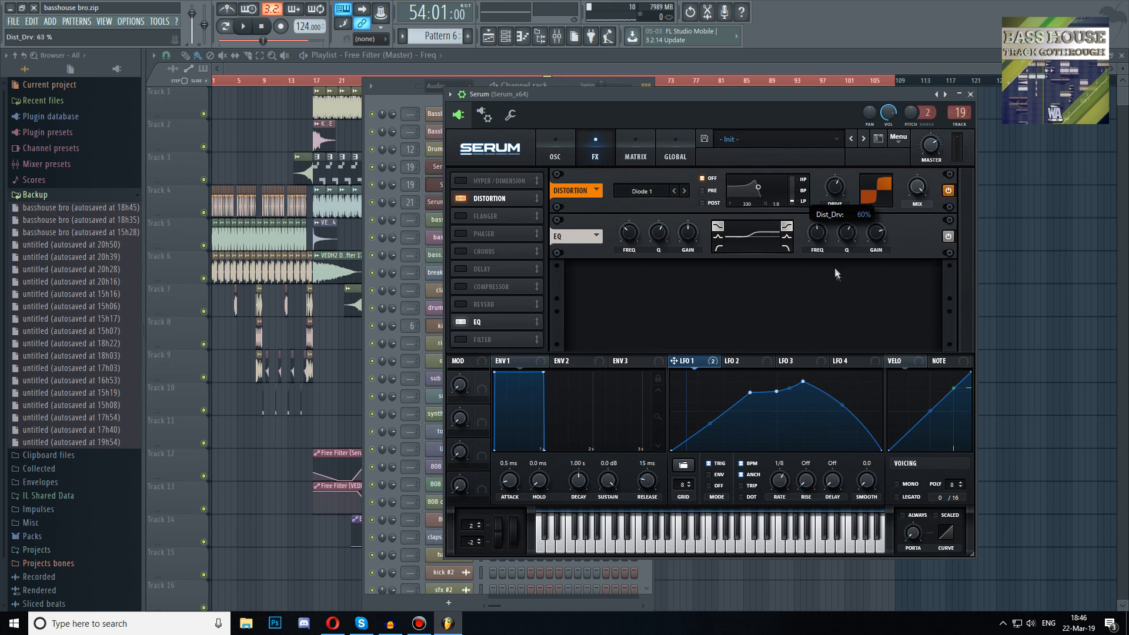
# Switch the distortion mode to Diode 2 and raise its drive
pyautogui.moveTo(853, 92); pyautogui.dragTo(859, 90)
pyautogui.moveTo(839, 188); pyautogui.dragTo(843, 170)
pyautogui.click(689, 189)
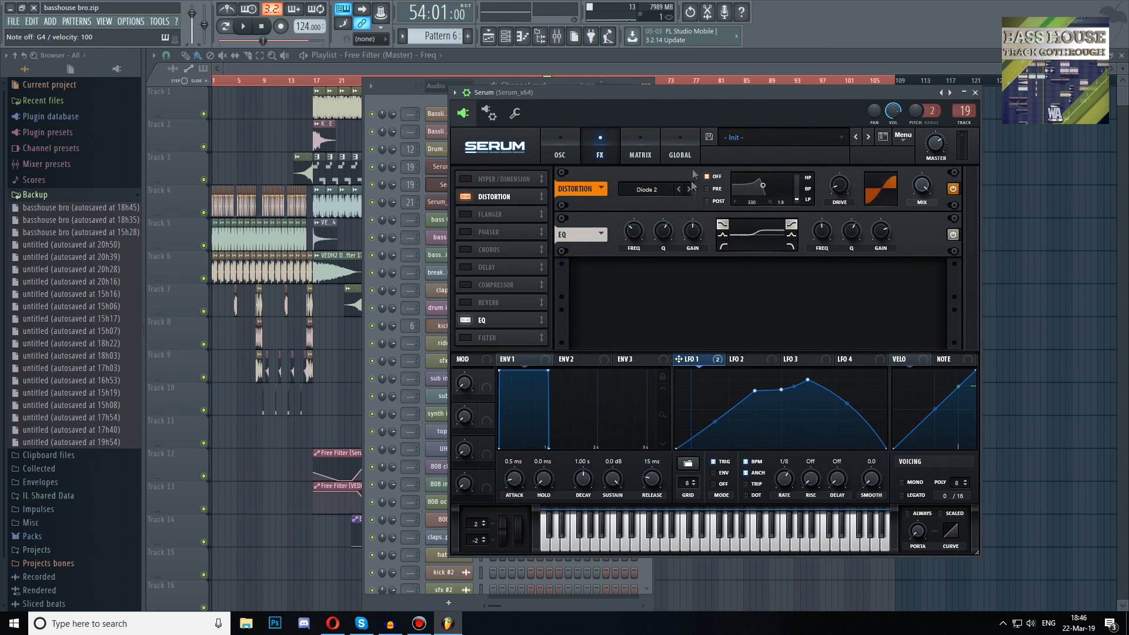
pyautogui.moveTo(841, 185); pyautogui.dragTo(850, 153)
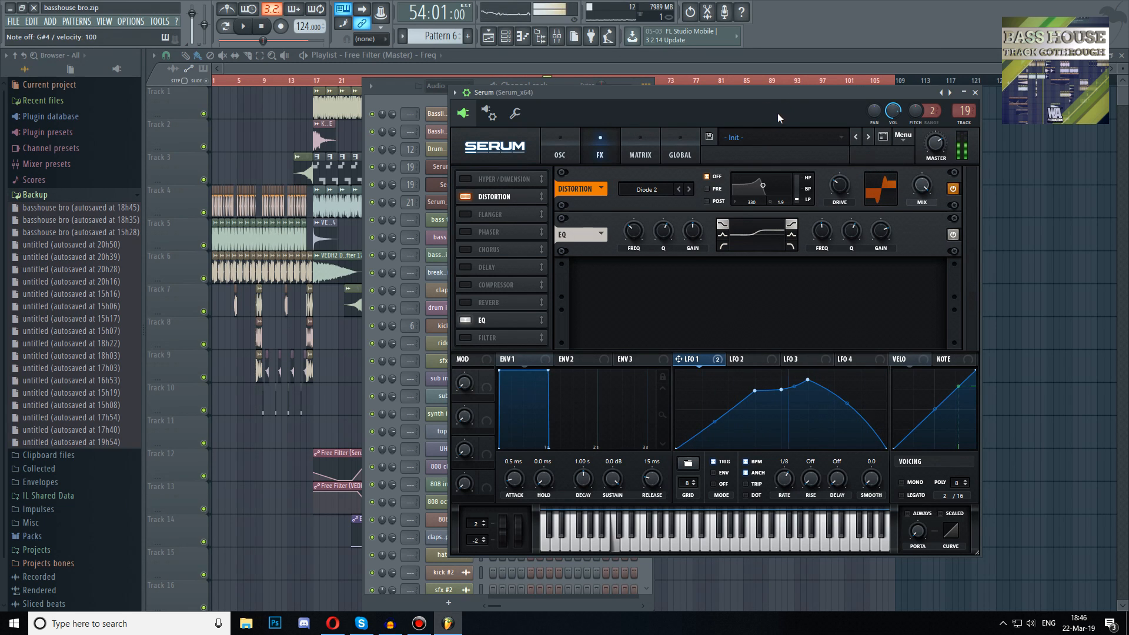
# Slightly adjust the EQ's second-band gain and close the Serum window
pyautogui.moveTo(880, 229); pyautogui.dragTo(871, 221)
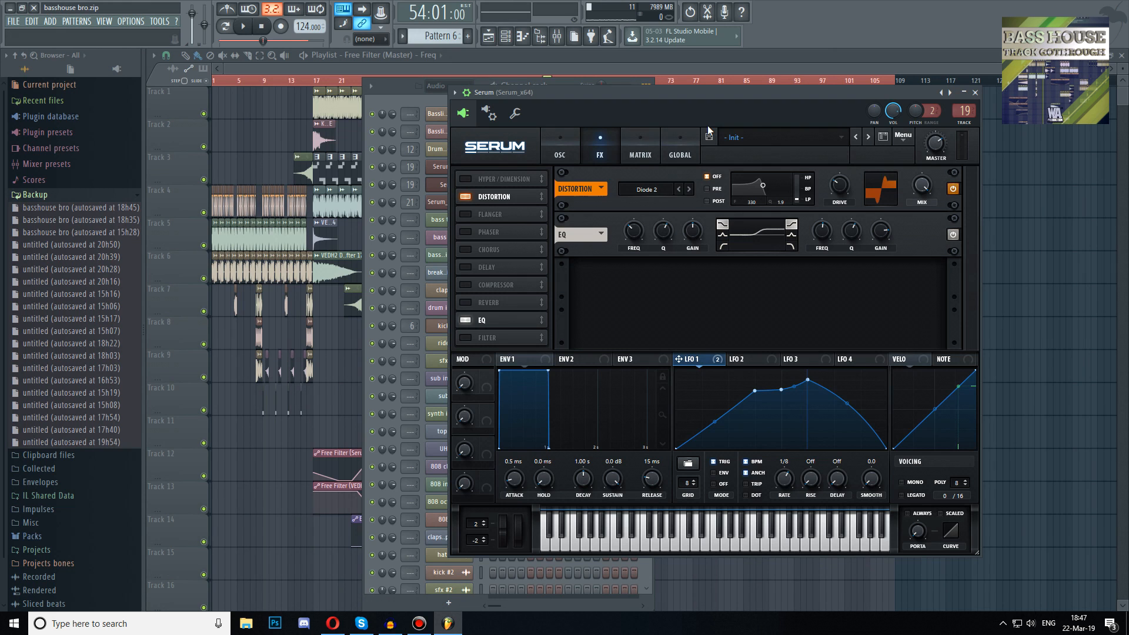
pyautogui.click(555, 153)
pyautogui.press('Escape')
pyautogui.scroll(-10, 562, 319)
pyautogui.scroll(10, 484, 315)
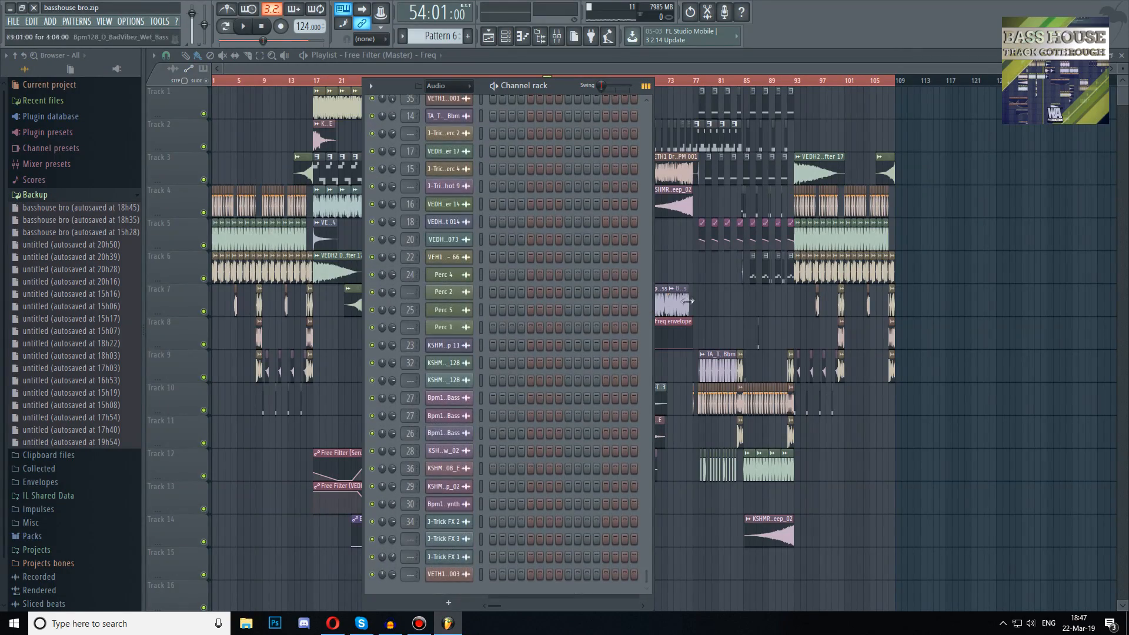
pyautogui.press('F6')
pyautogui.scroll(2, 462, 289)
pyautogui.scroll(-2, 462, 289)
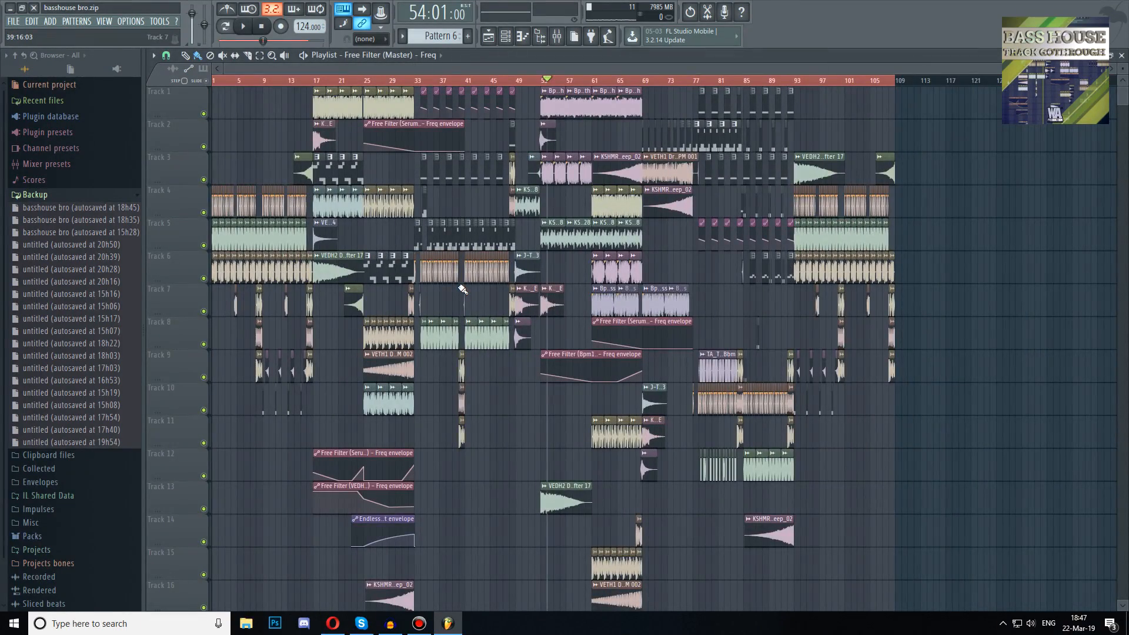